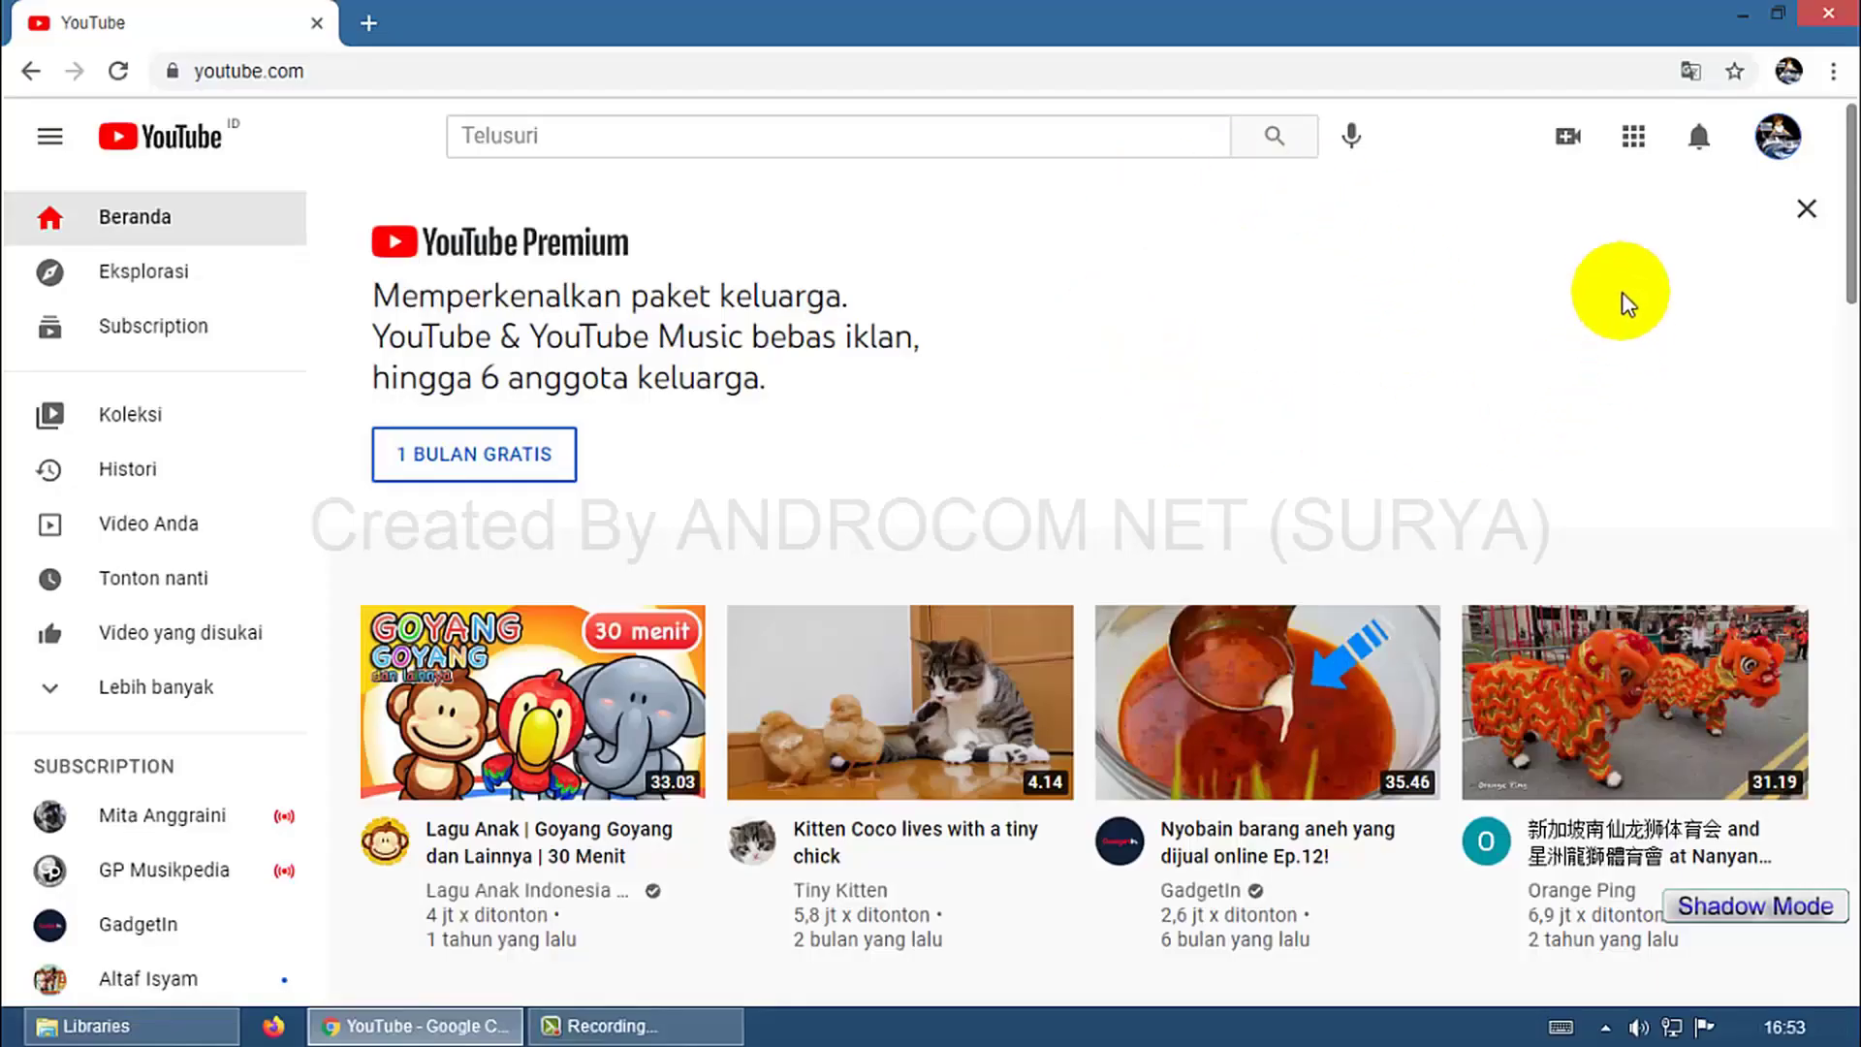
Open YouTube Studio from the account menu, point out the 1.054 subscriber count, and go to Konten.
left_click(1784, 156)
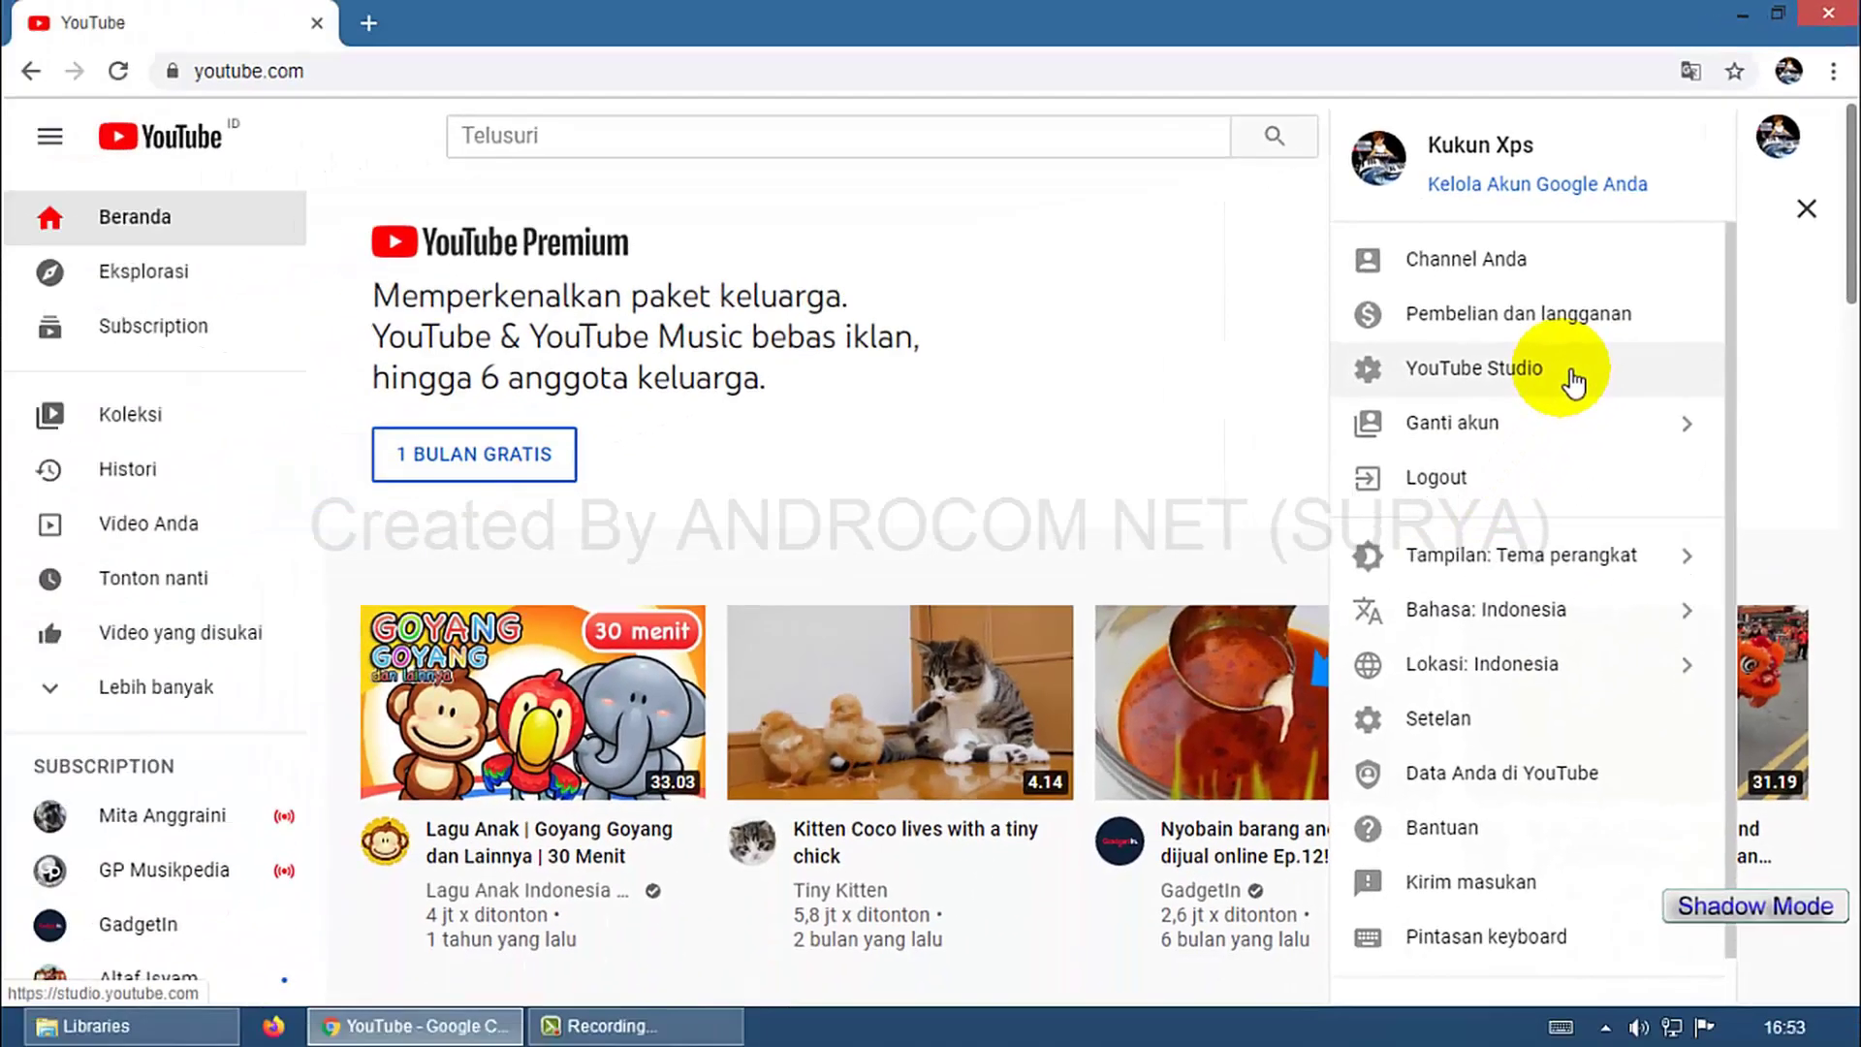
left_click(1447, 534)
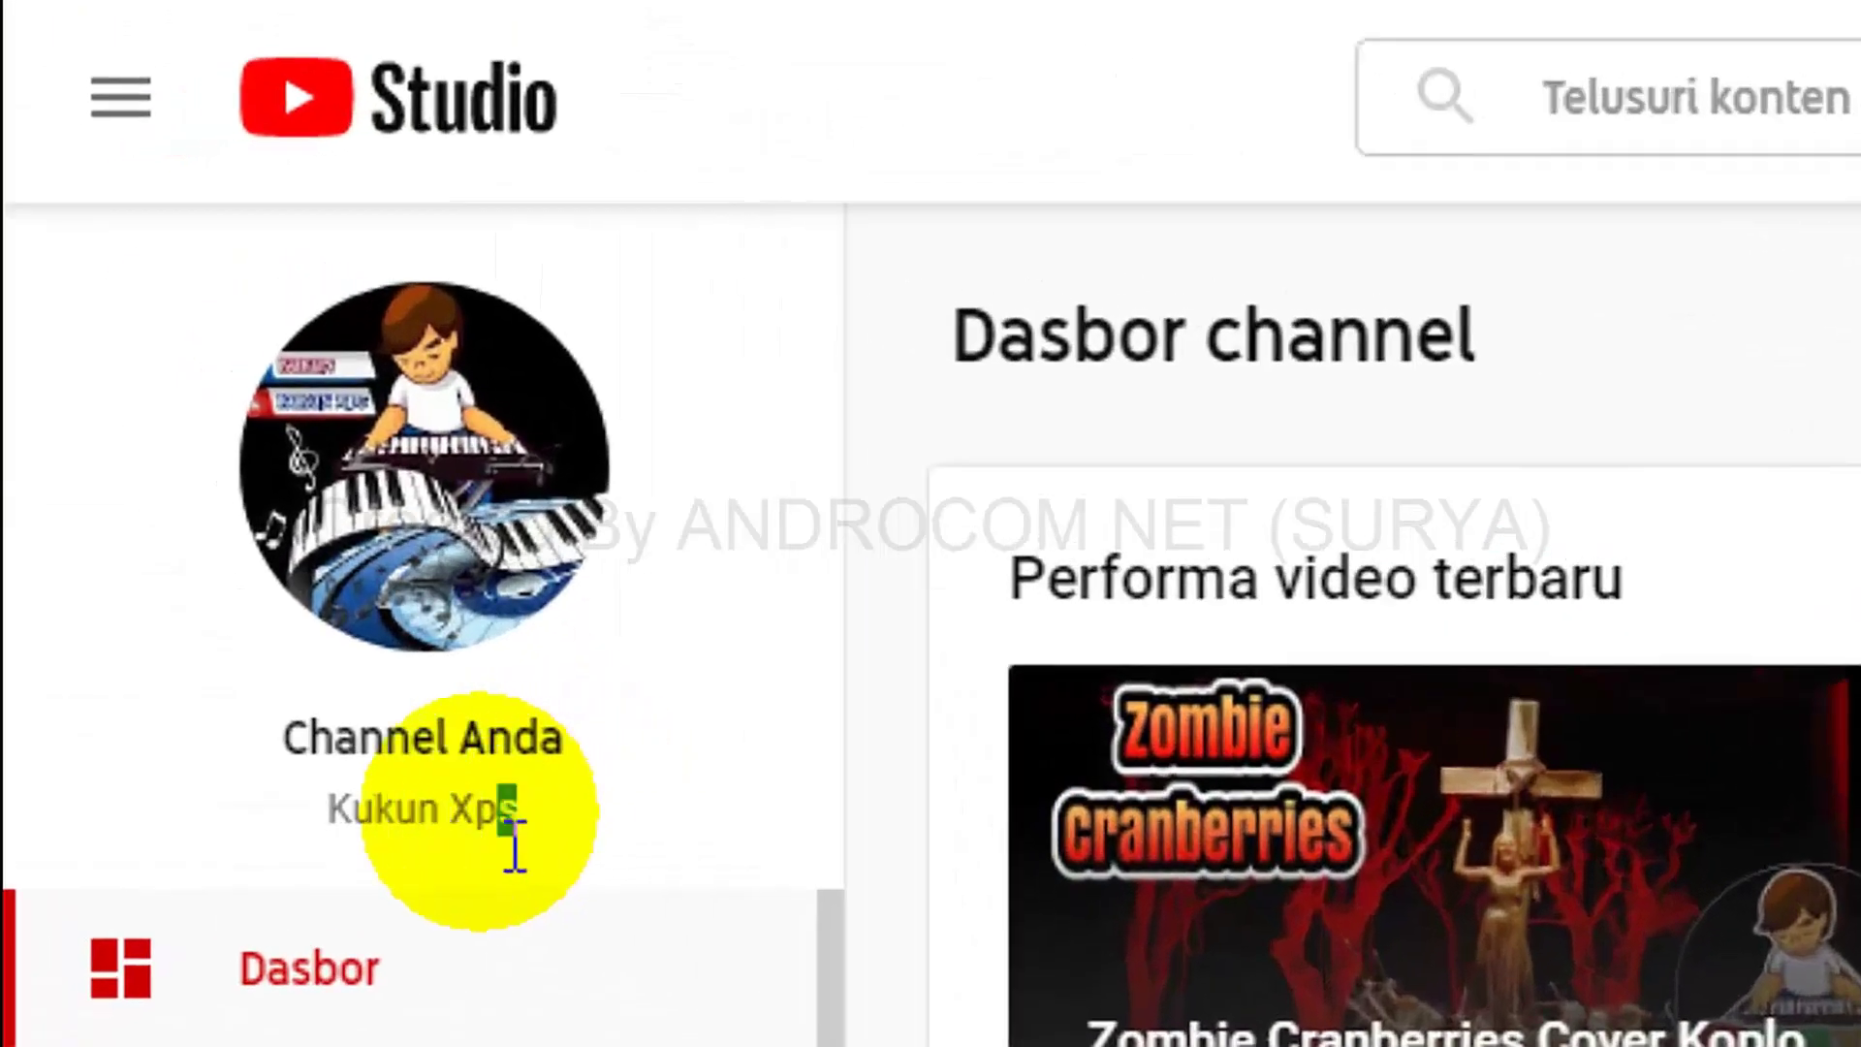
left_click_drag(287, 541, 229, 557)
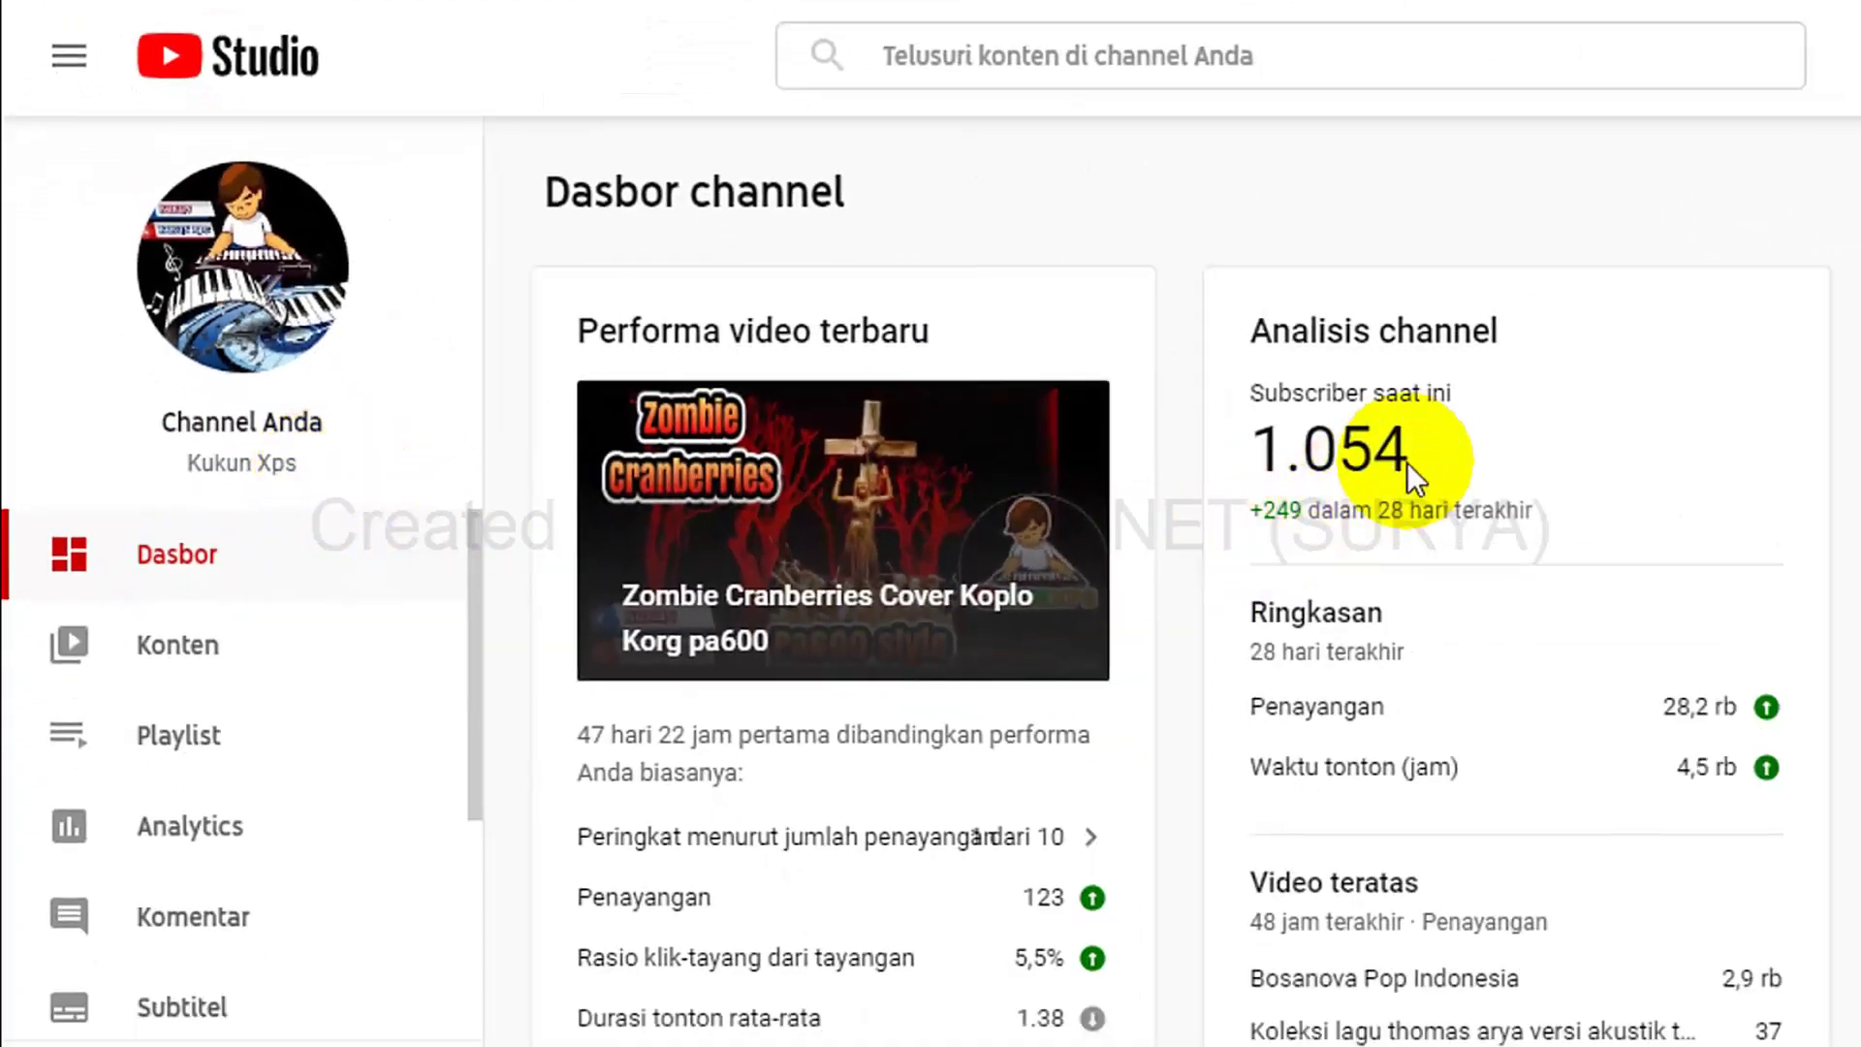
left_click_drag(1411, 450, 1270, 475)
left_click(1503, 474)
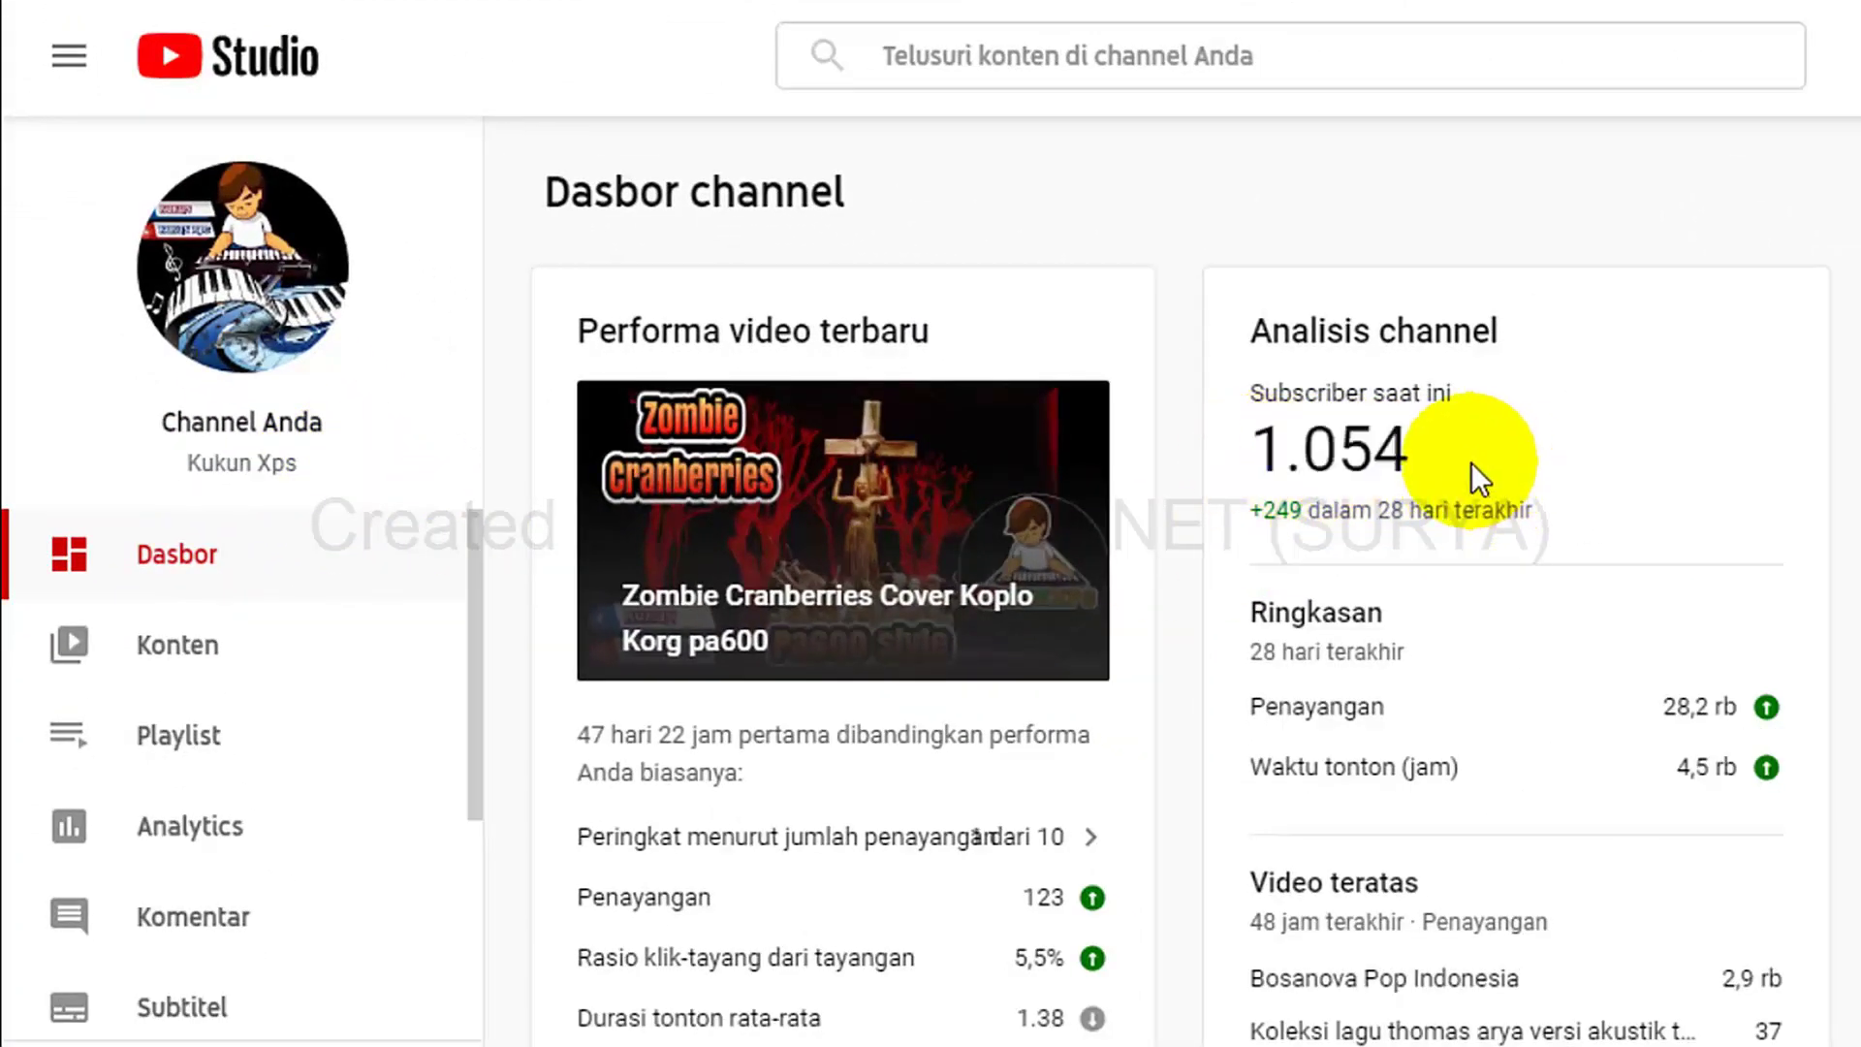
left_click_drag(1471, 462, 1260, 473)
left_click(1481, 483)
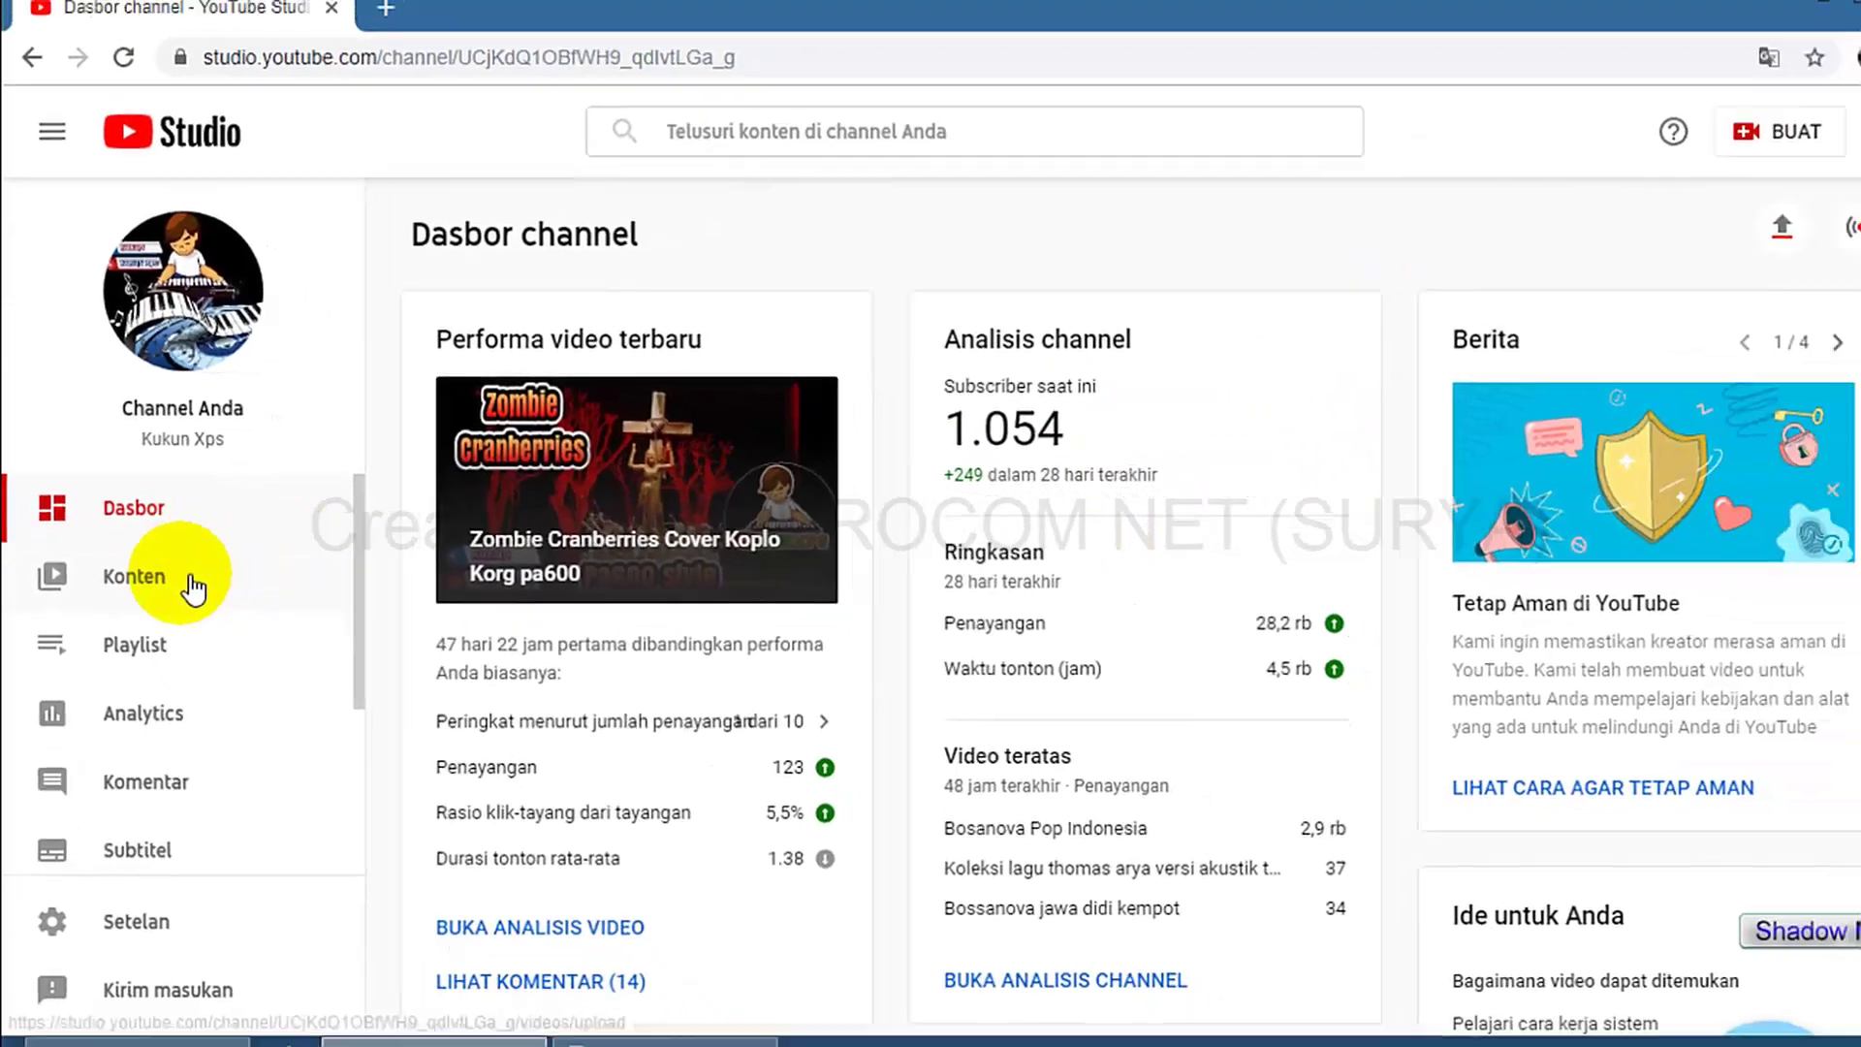
left_click(192, 584)
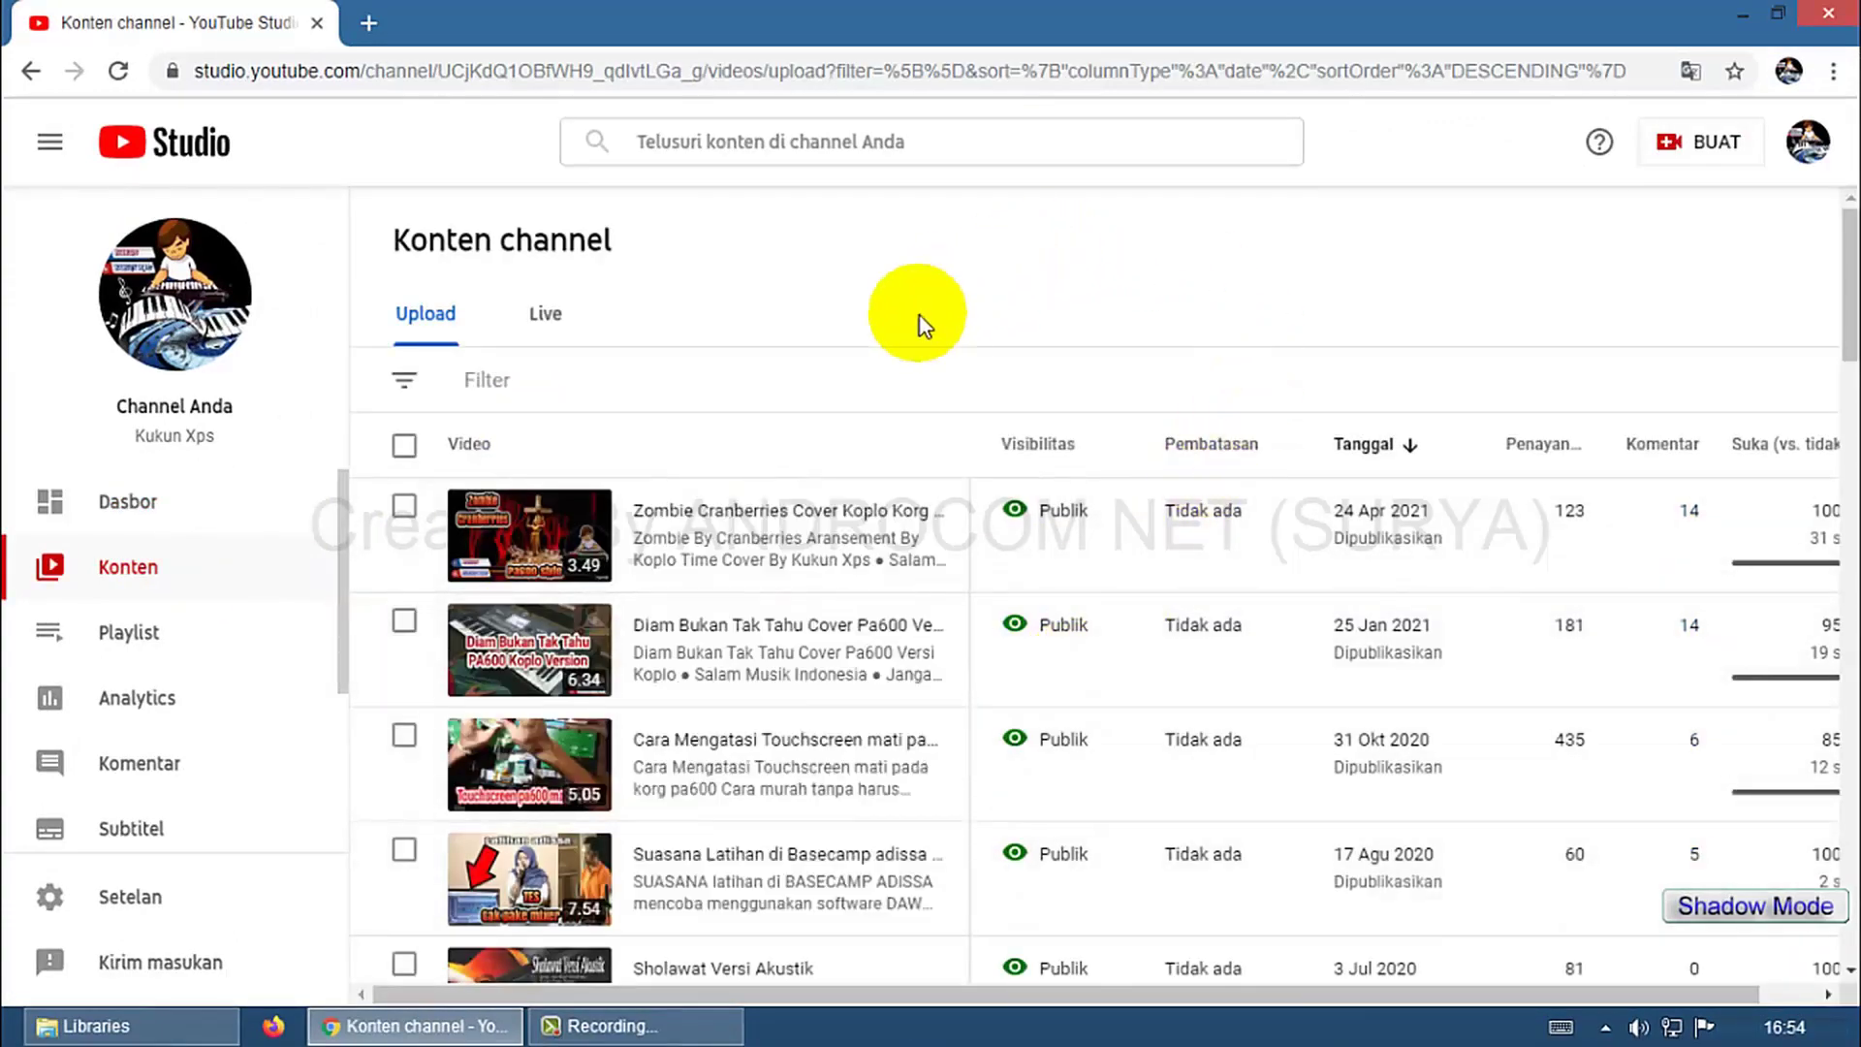
Open the Monetisasi page from the sidebar and highlight Step 3's 'Dijeda' status.
scroll(878, 657, "down", 5)
scroll(824, 661, "up", 5)
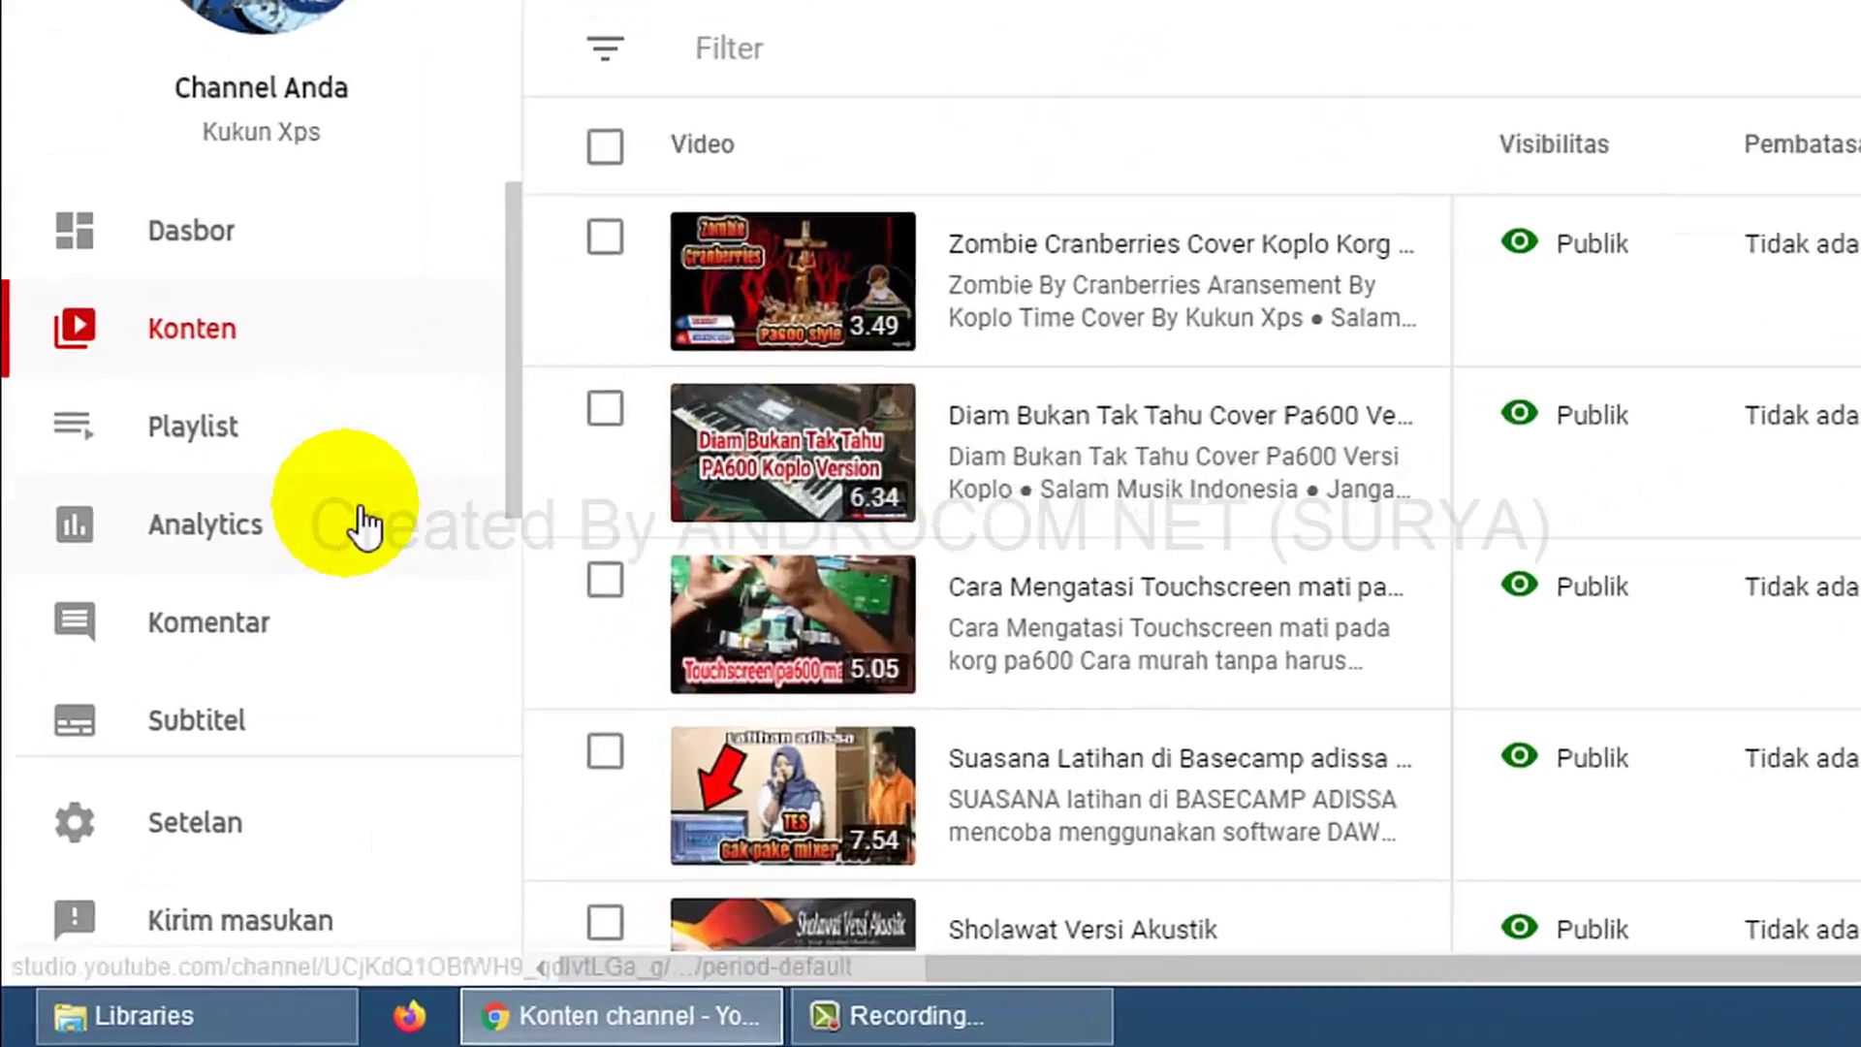
scroll(238, 713, "down", 3)
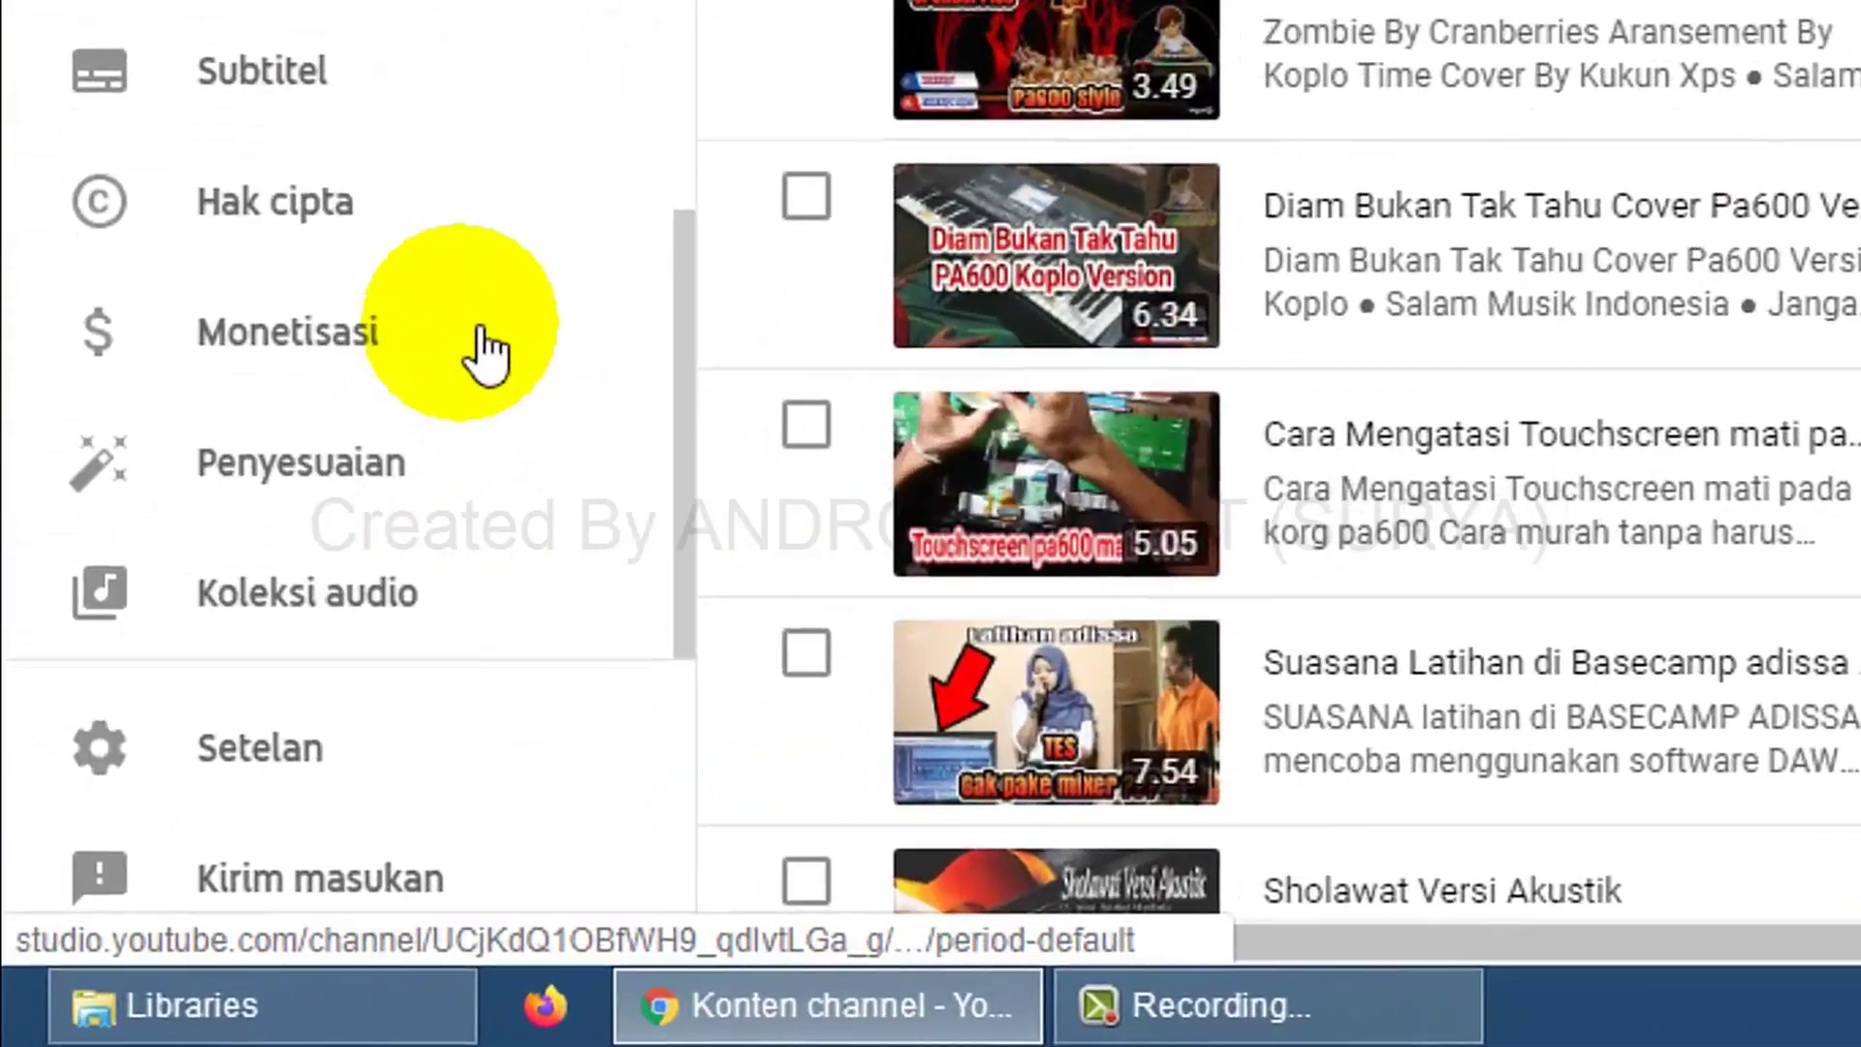
left_click(455, 390)
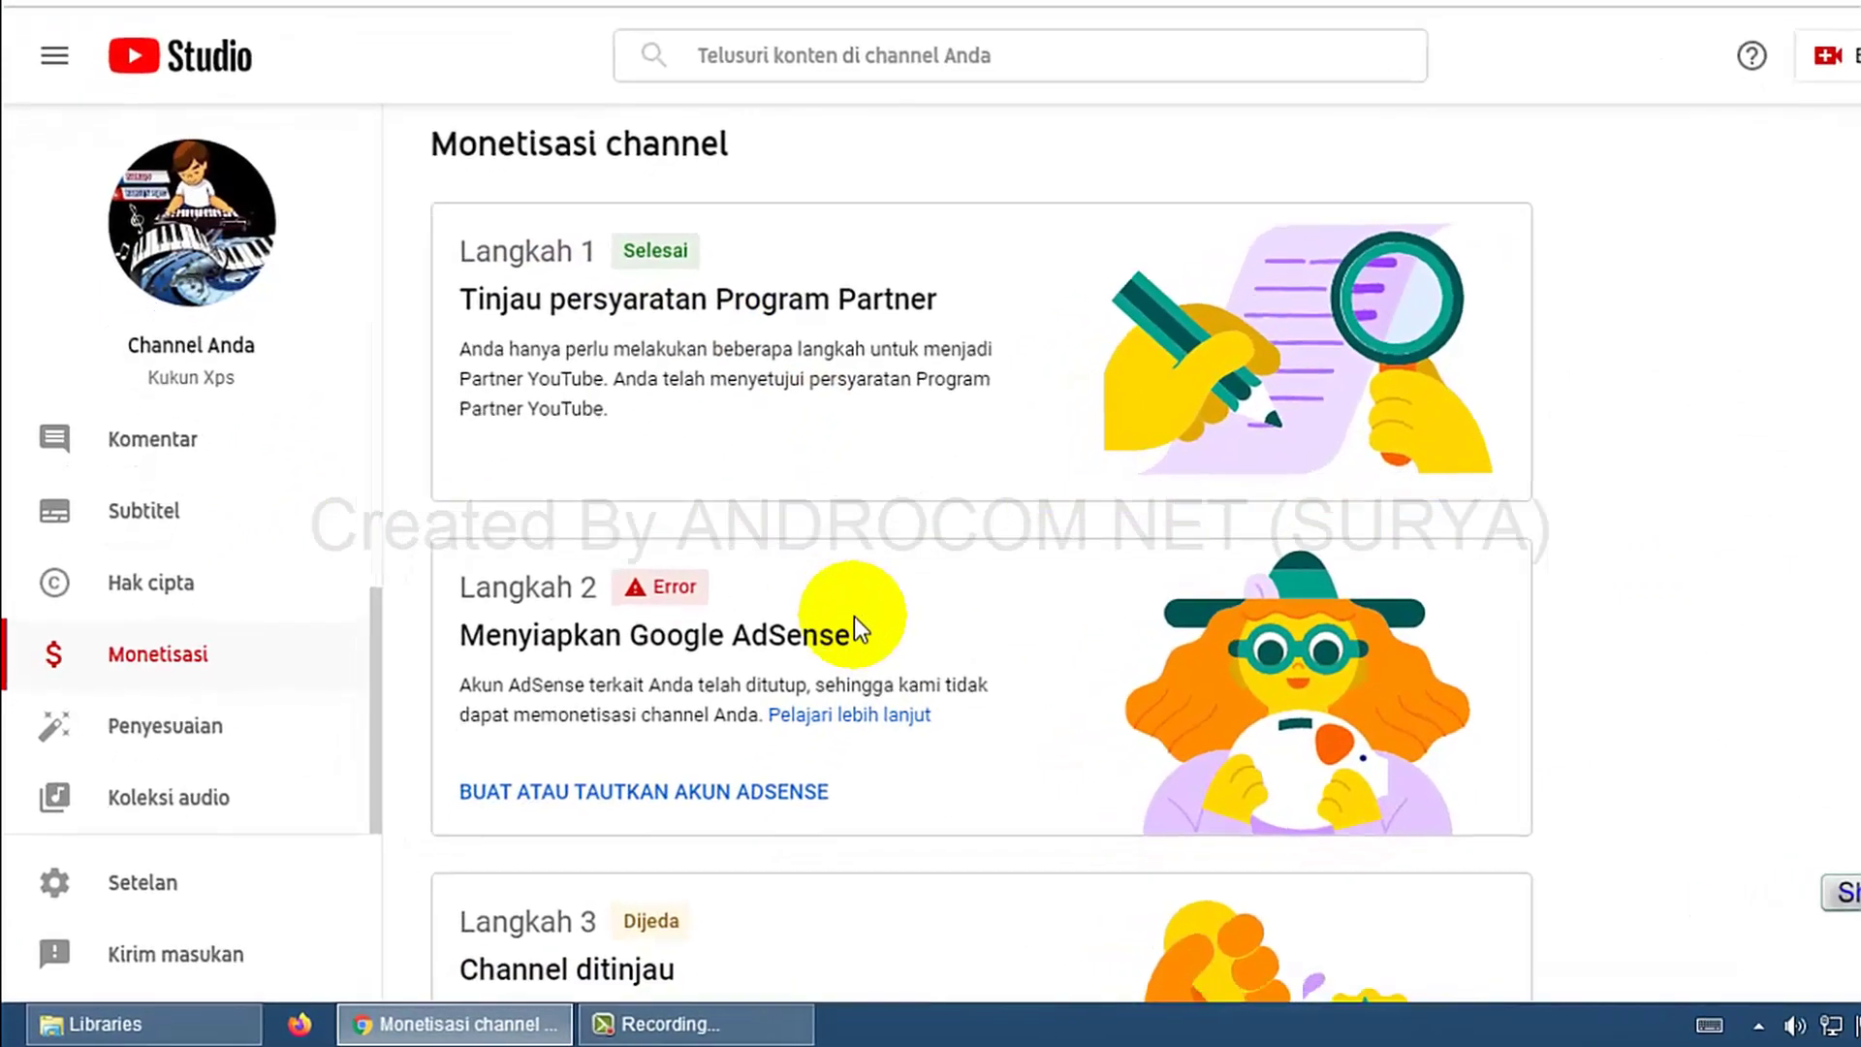
scroll(854, 617, "down", 3)
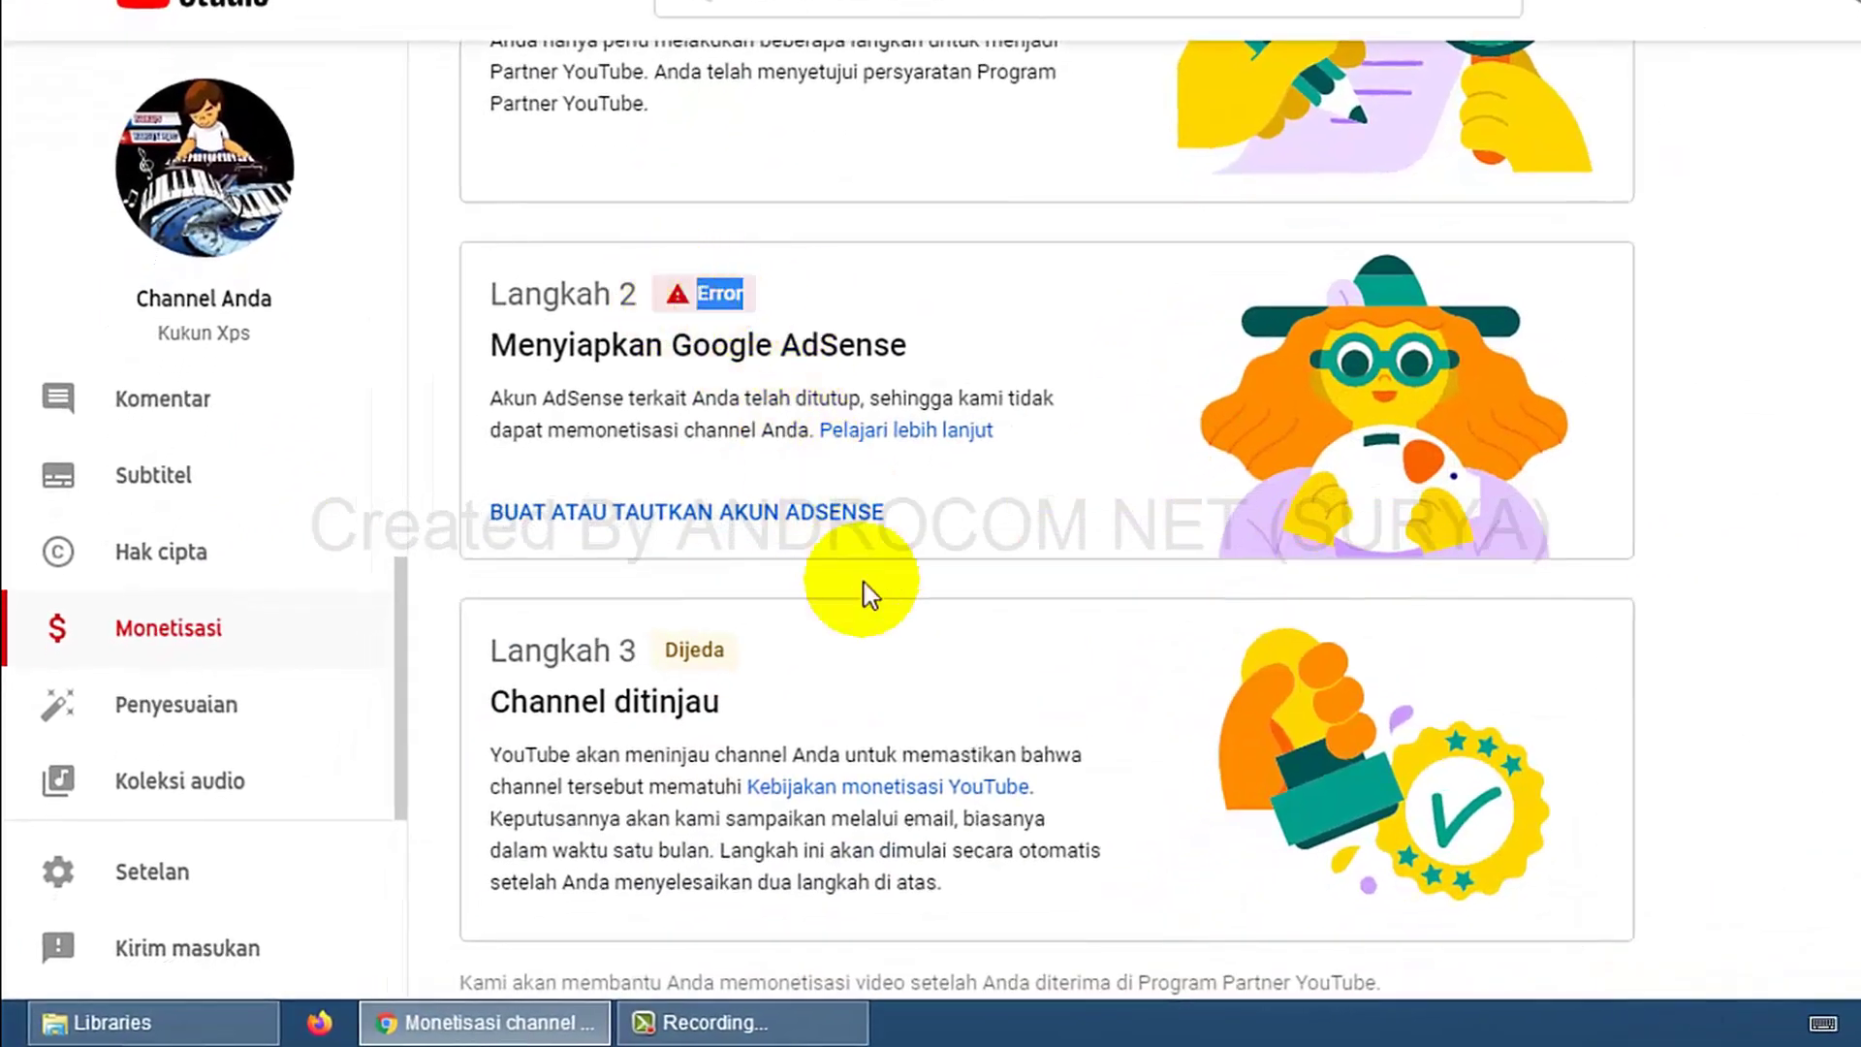
left_click_drag(801, 649, 692, 660)
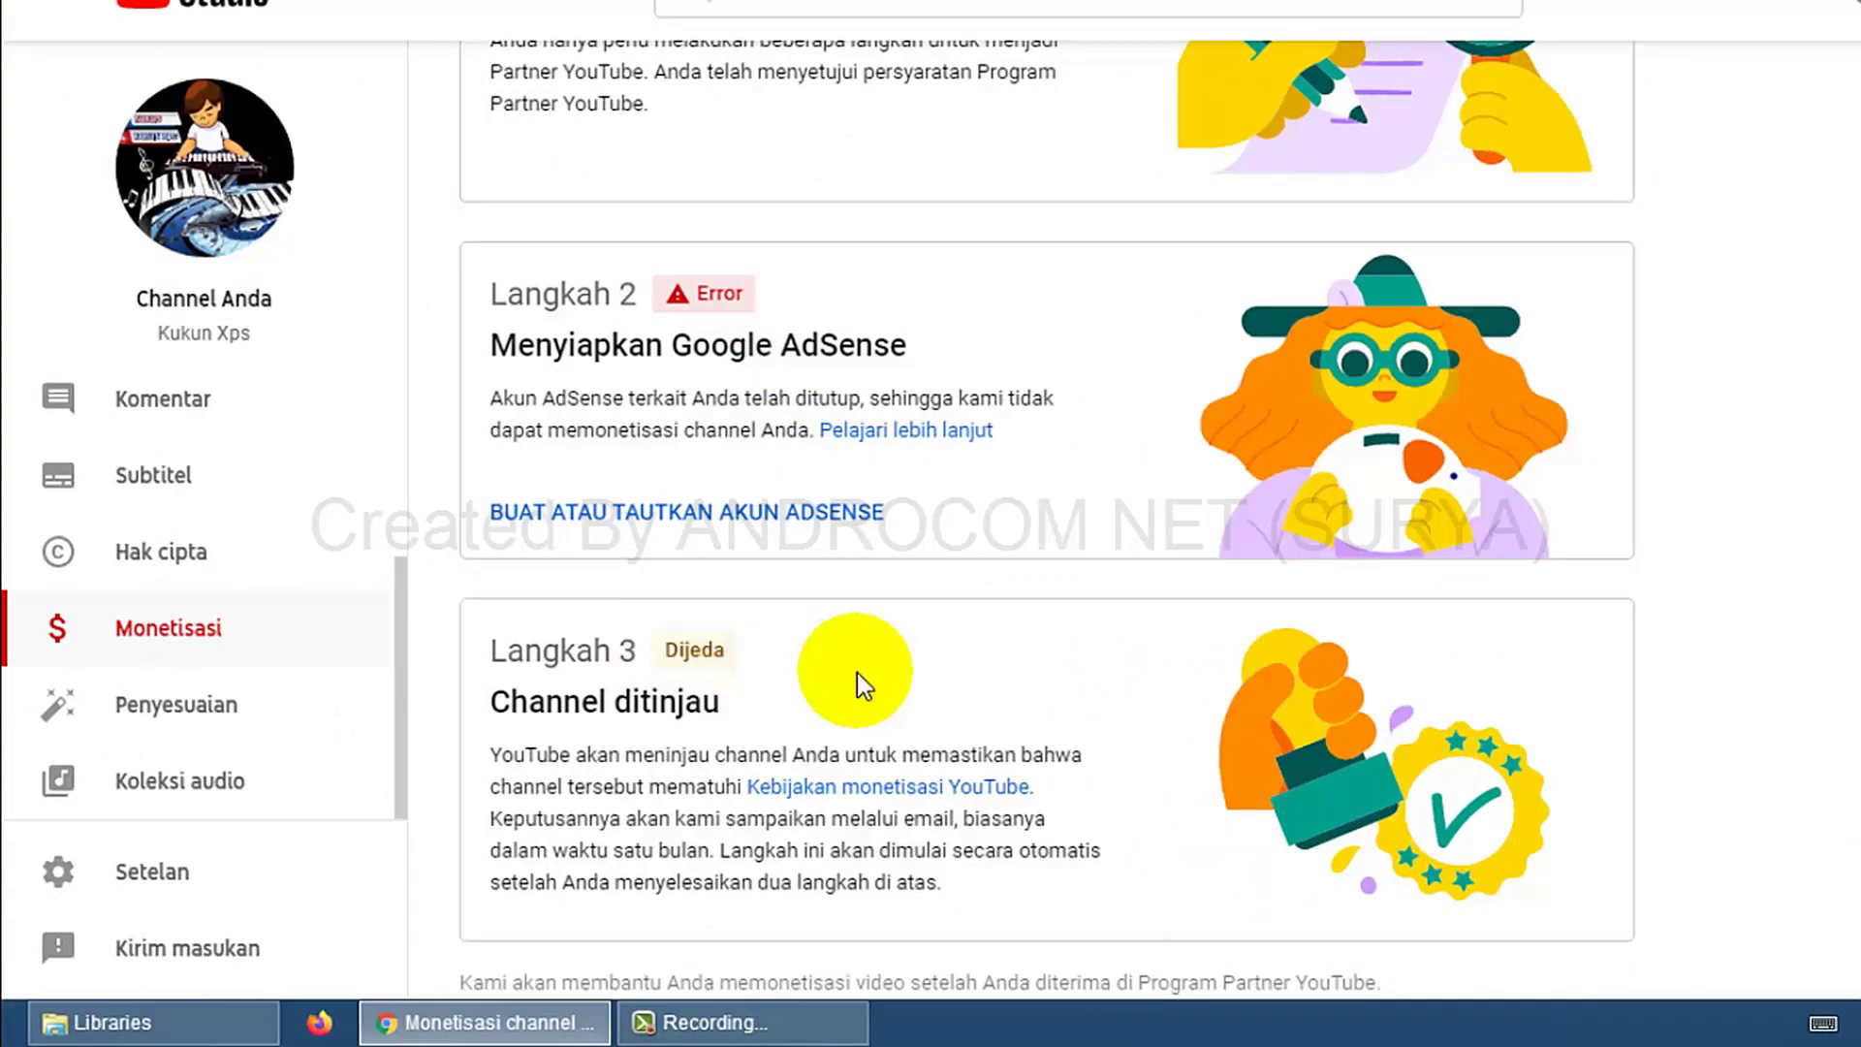
scroll(857, 673, "up", 1)
scroll(857, 673, "down", 1)
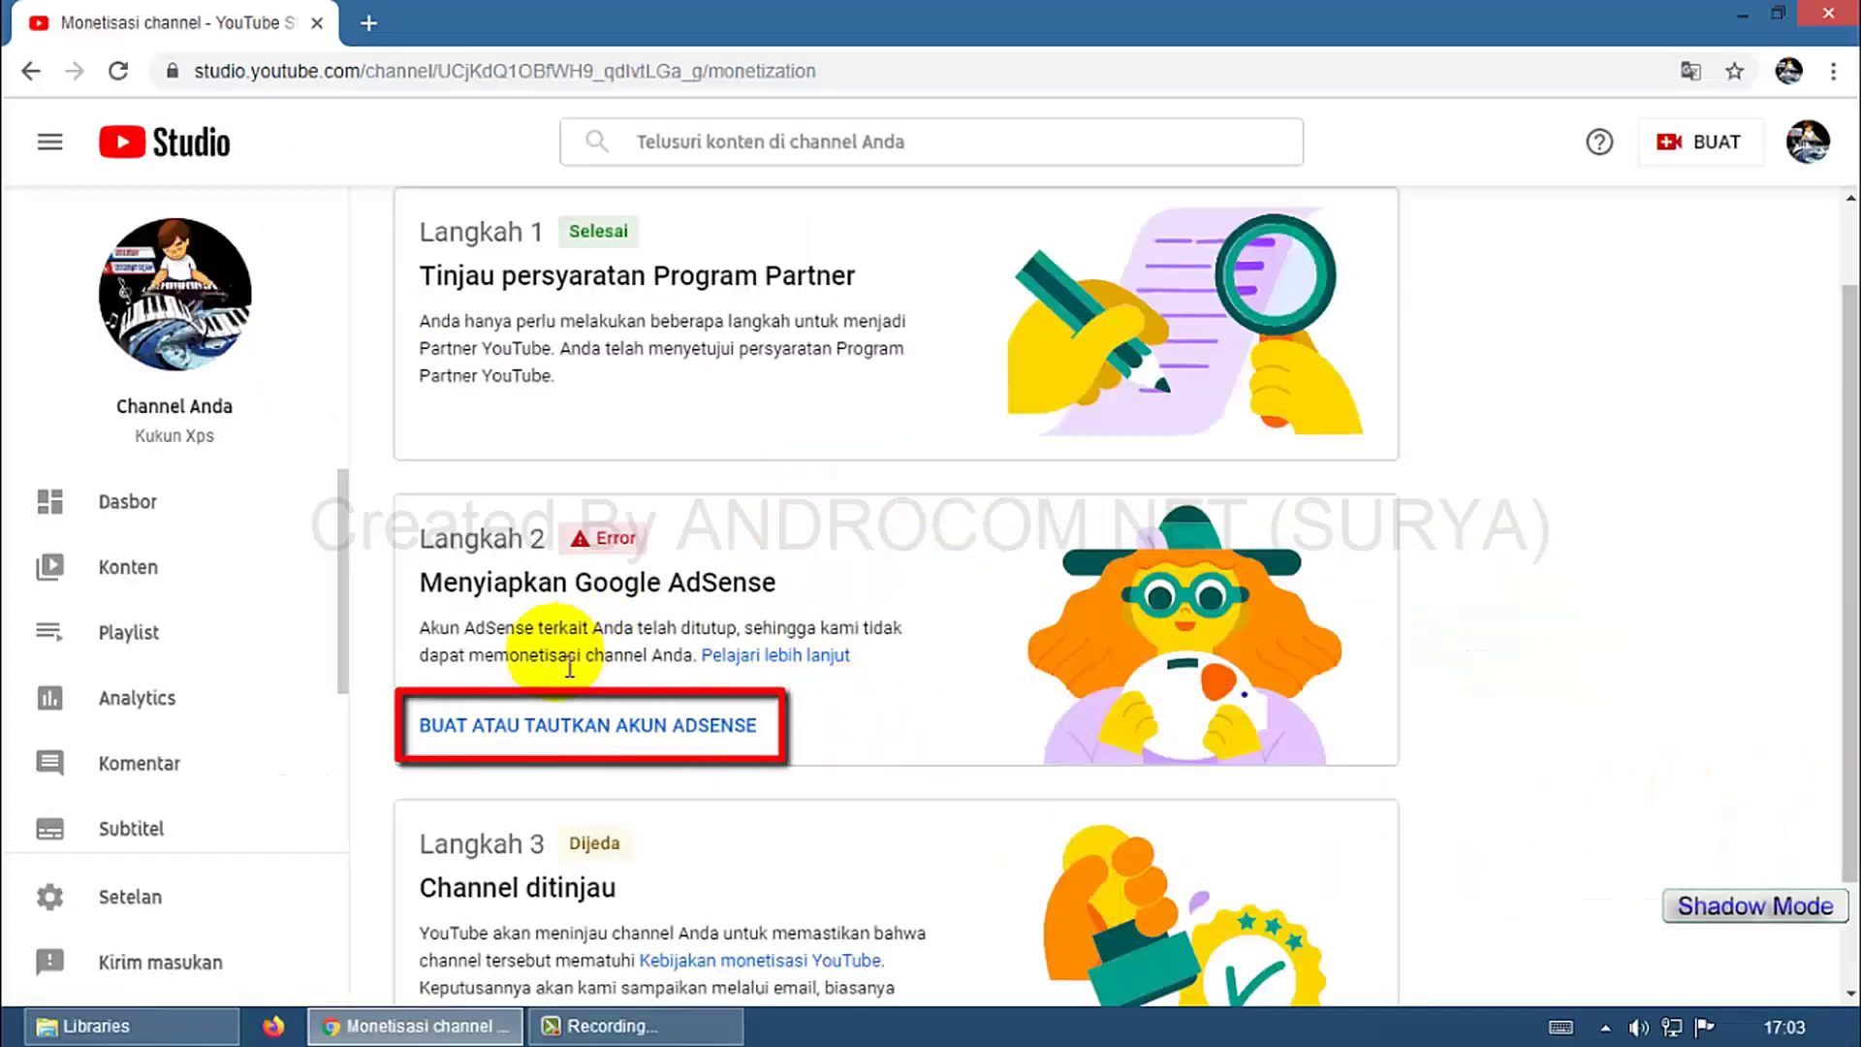
Start BUAT ATAU TAUTKAN AKUN ADSENSE and re-verify identity with the account password.
left_click(537, 726)
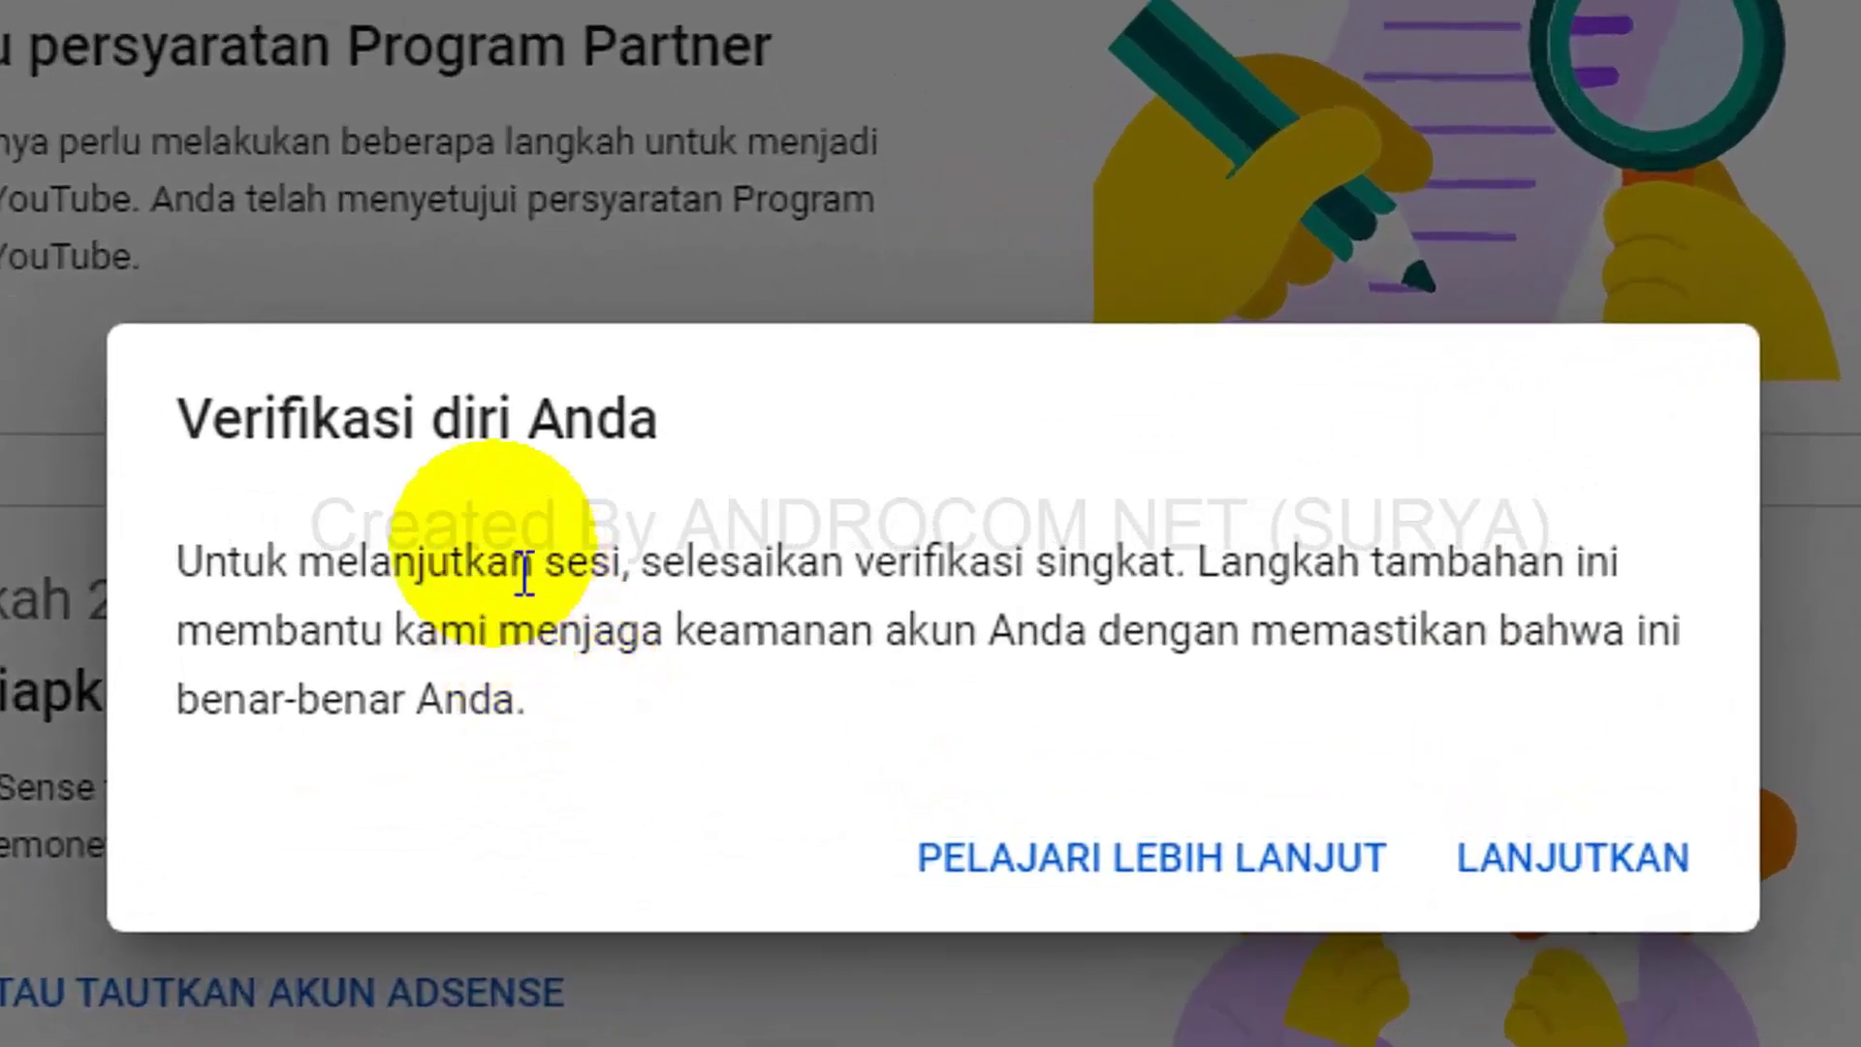
left_click_drag(464, 450, 729, 457)
left_click(585, 615)
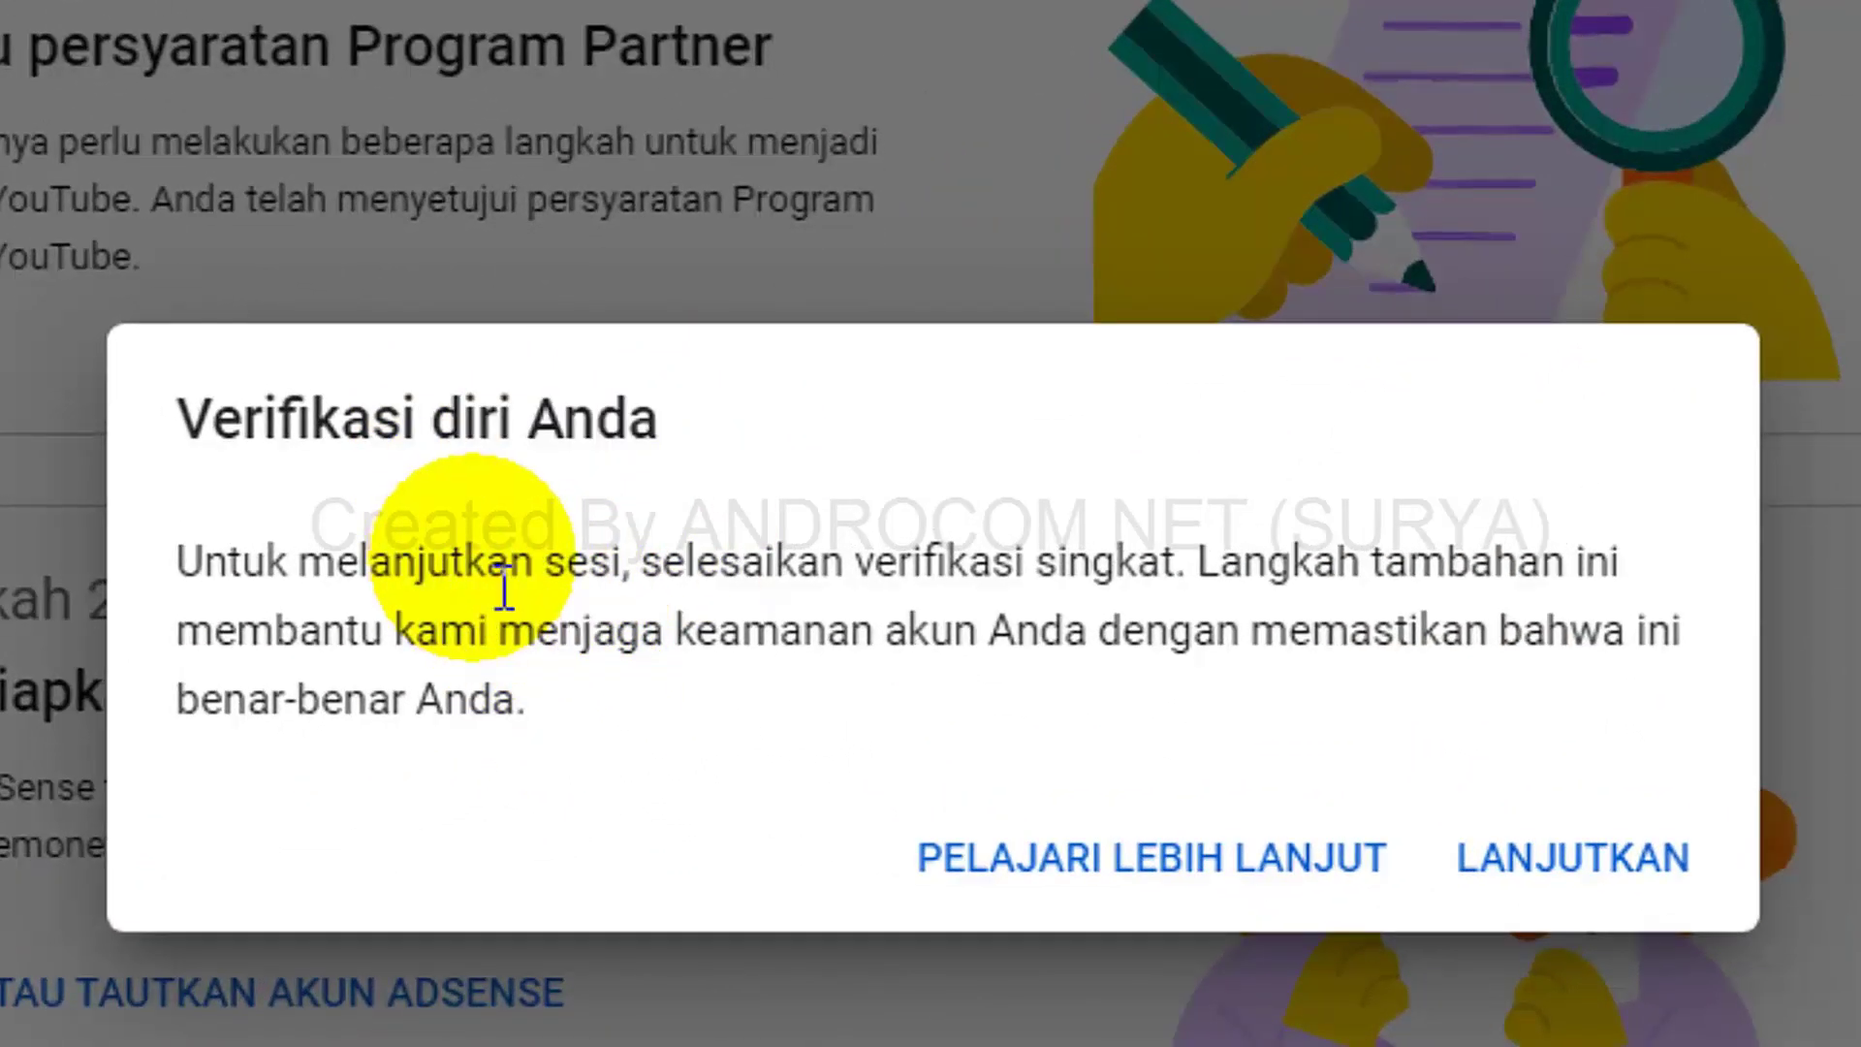
left_click_drag(466, 568, 621, 567)
left_click_drag(744, 563, 1168, 562)
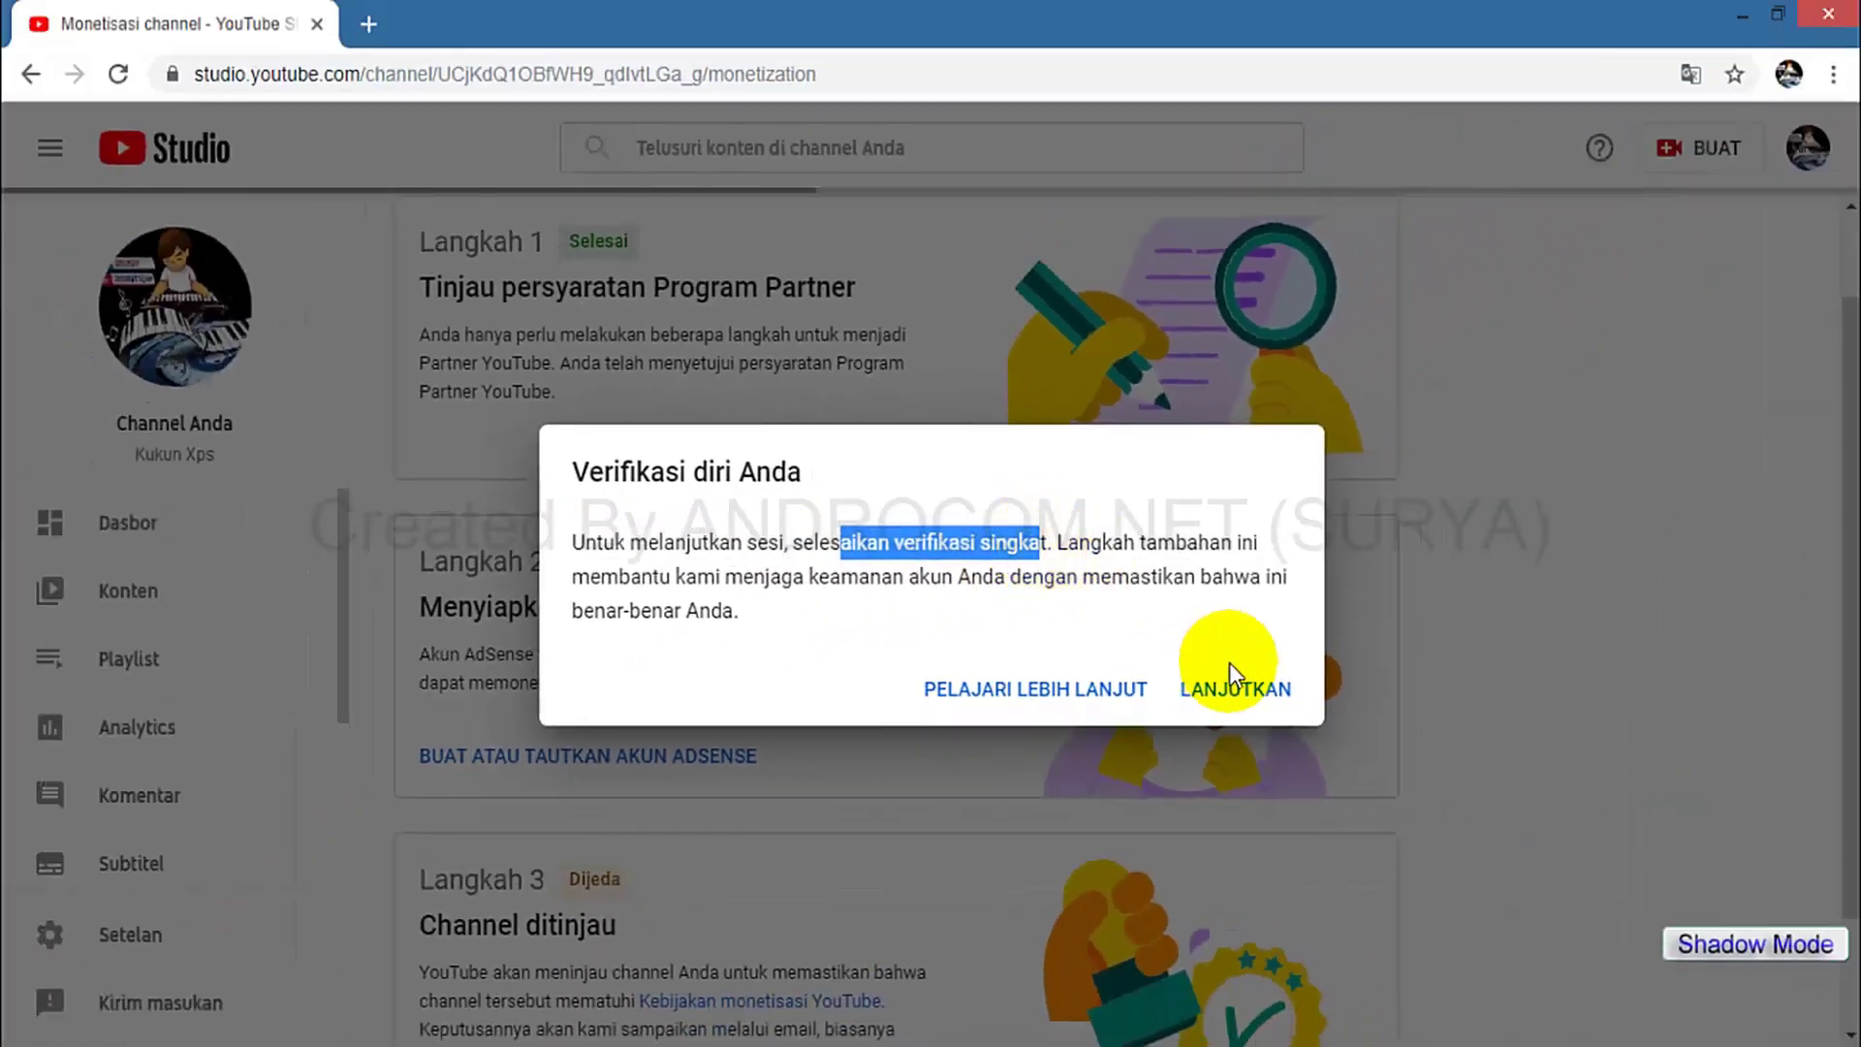
left_click(1250, 692)
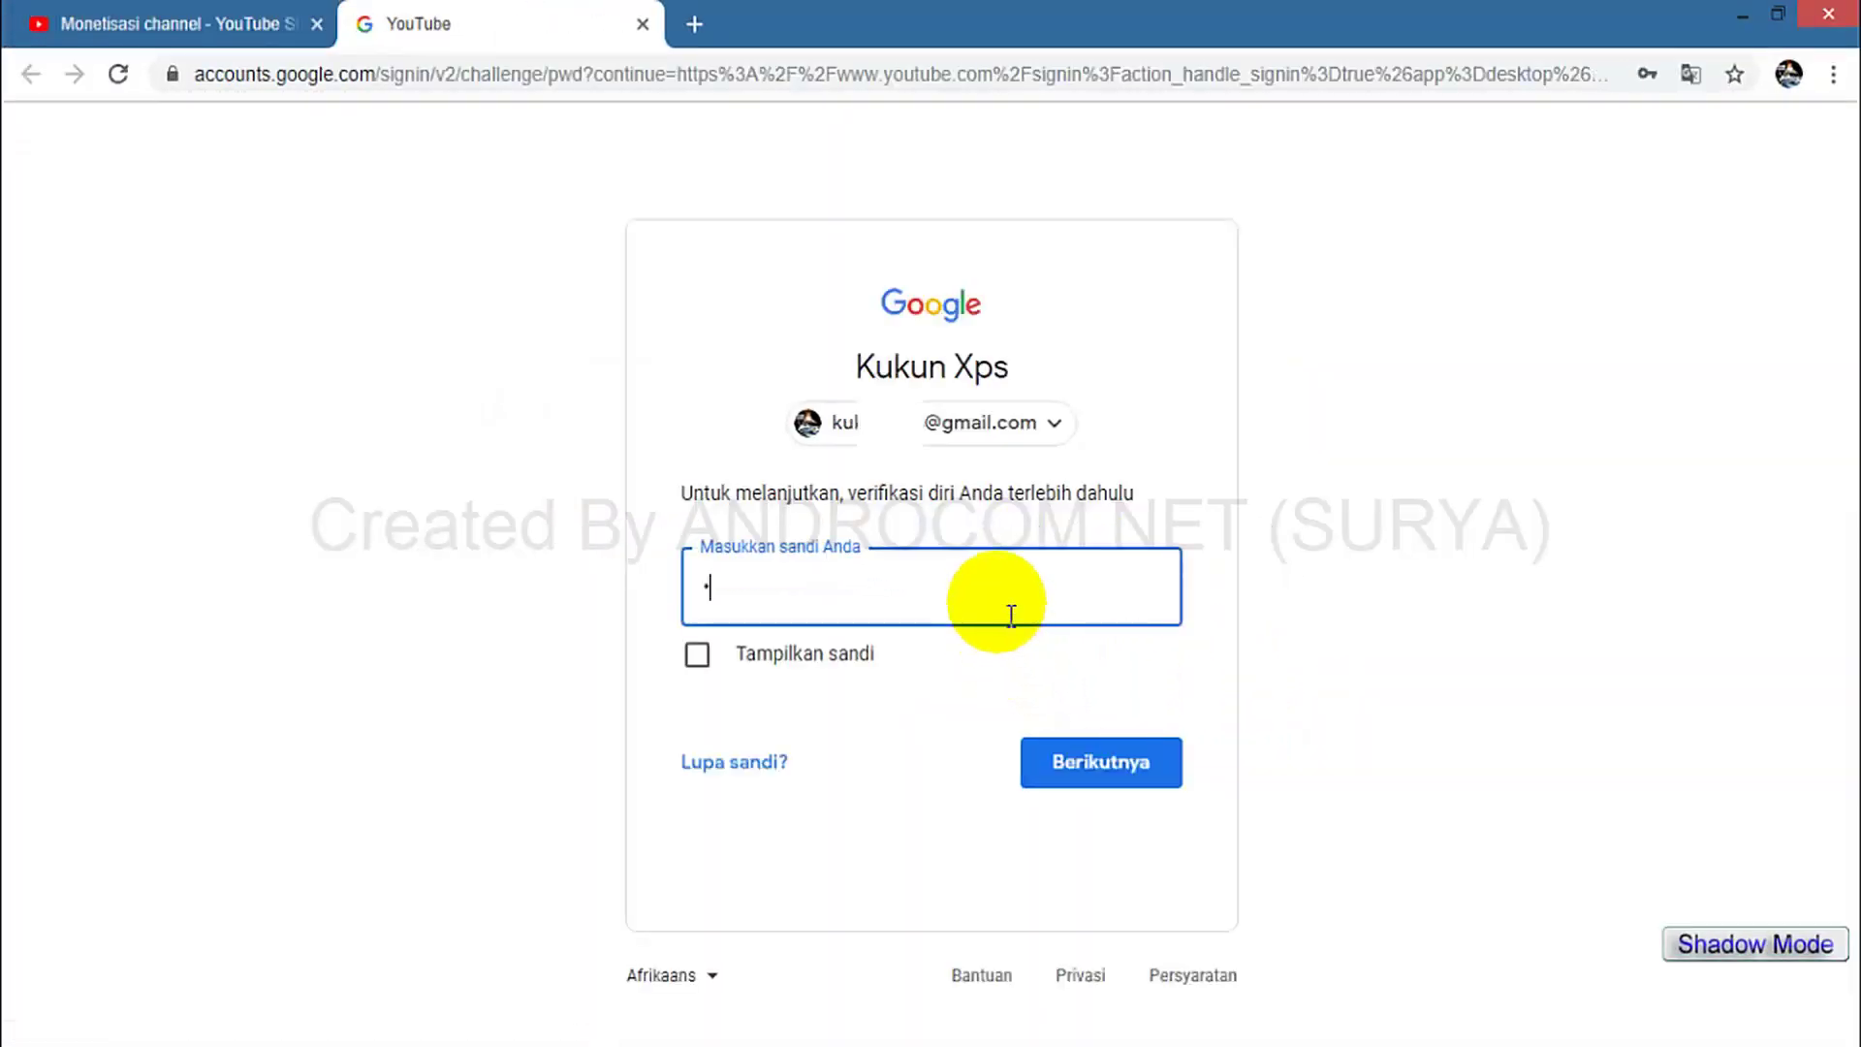
left_click(1081, 761)
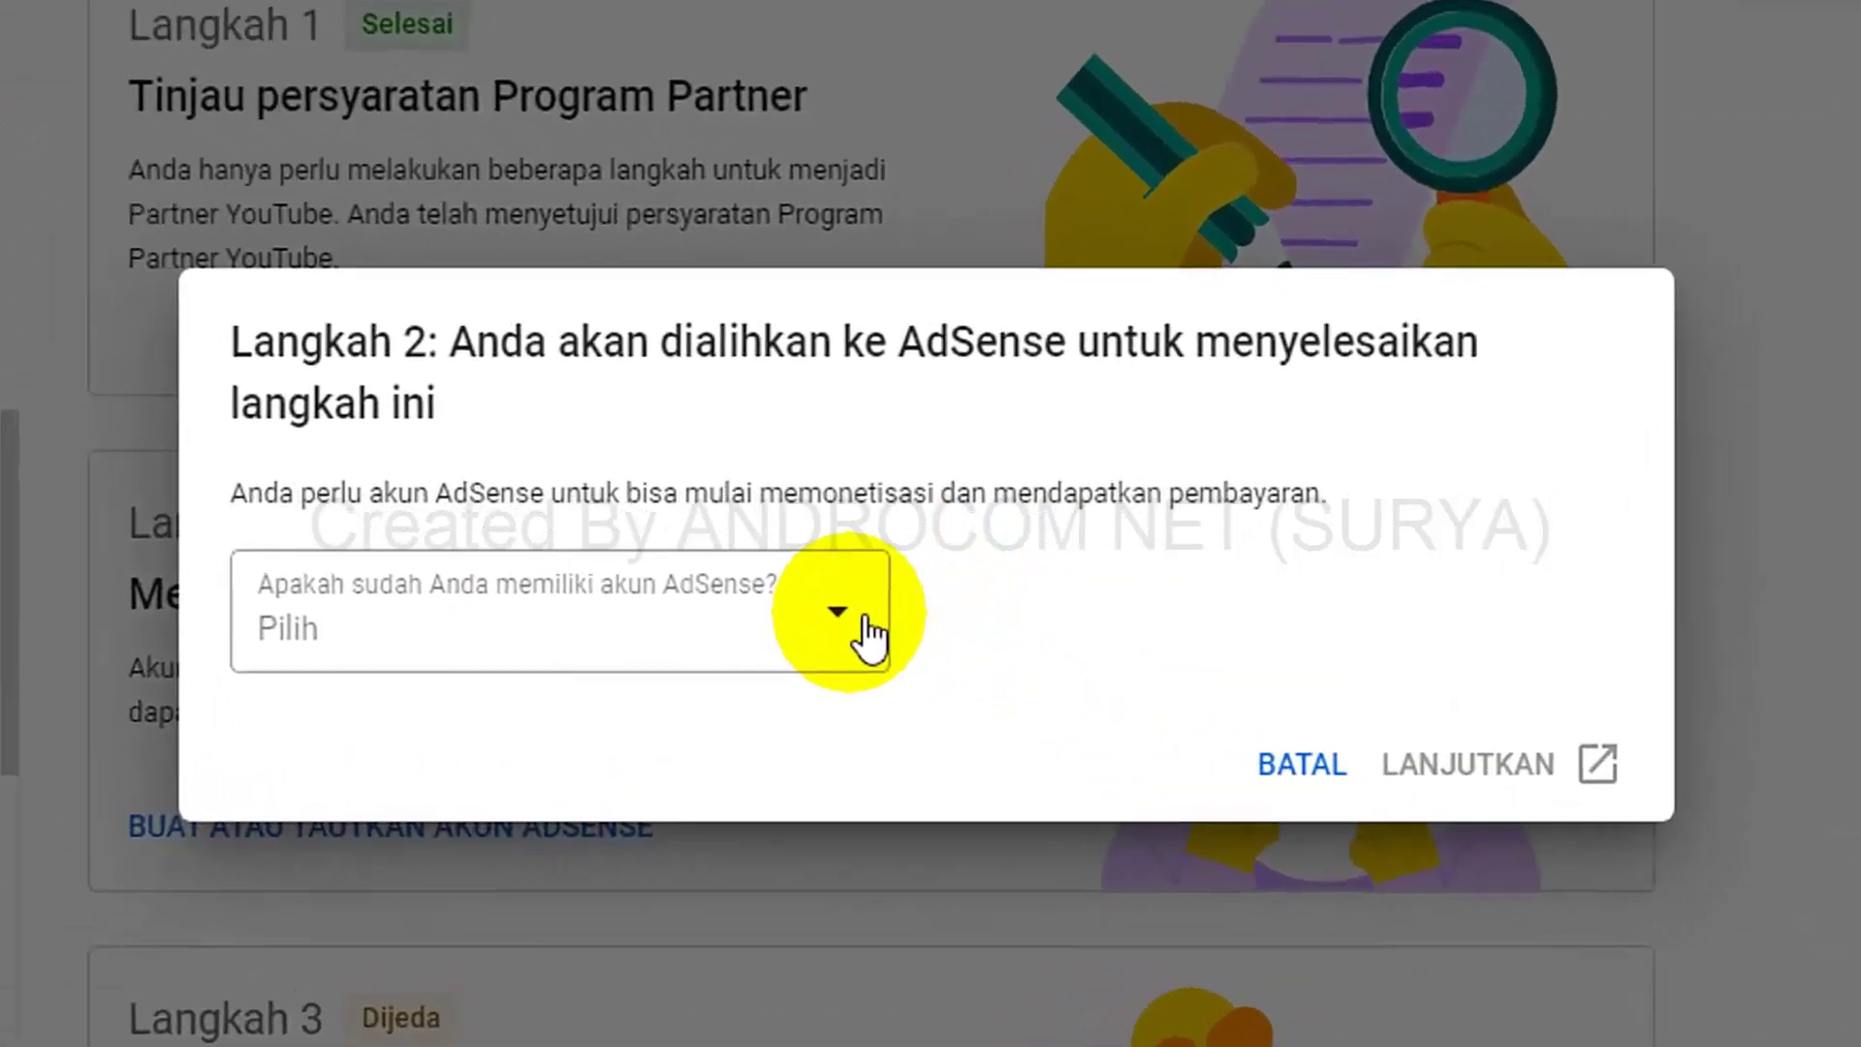
Answer 'Tidak, saya tidak memiliki akun' to the AdSense question and continue to Google AdSense.
left_click(881, 620)
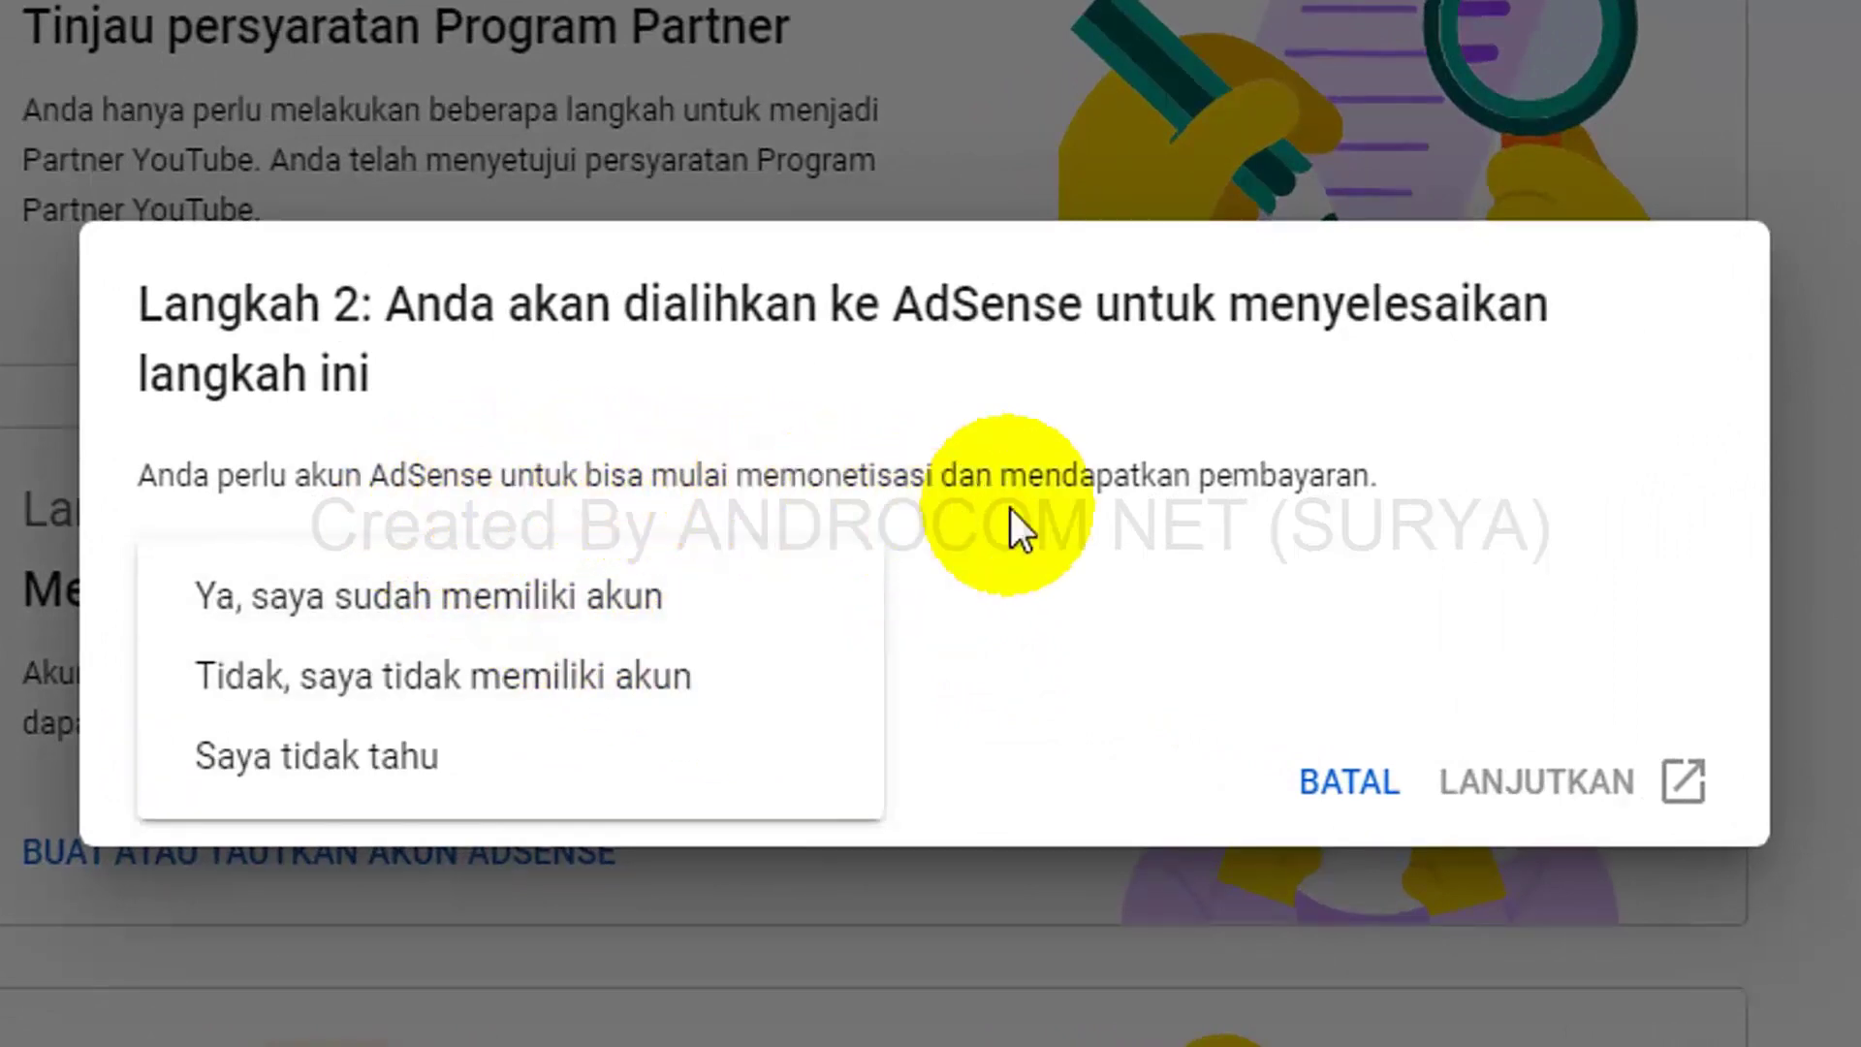
left_click(1115, 586)
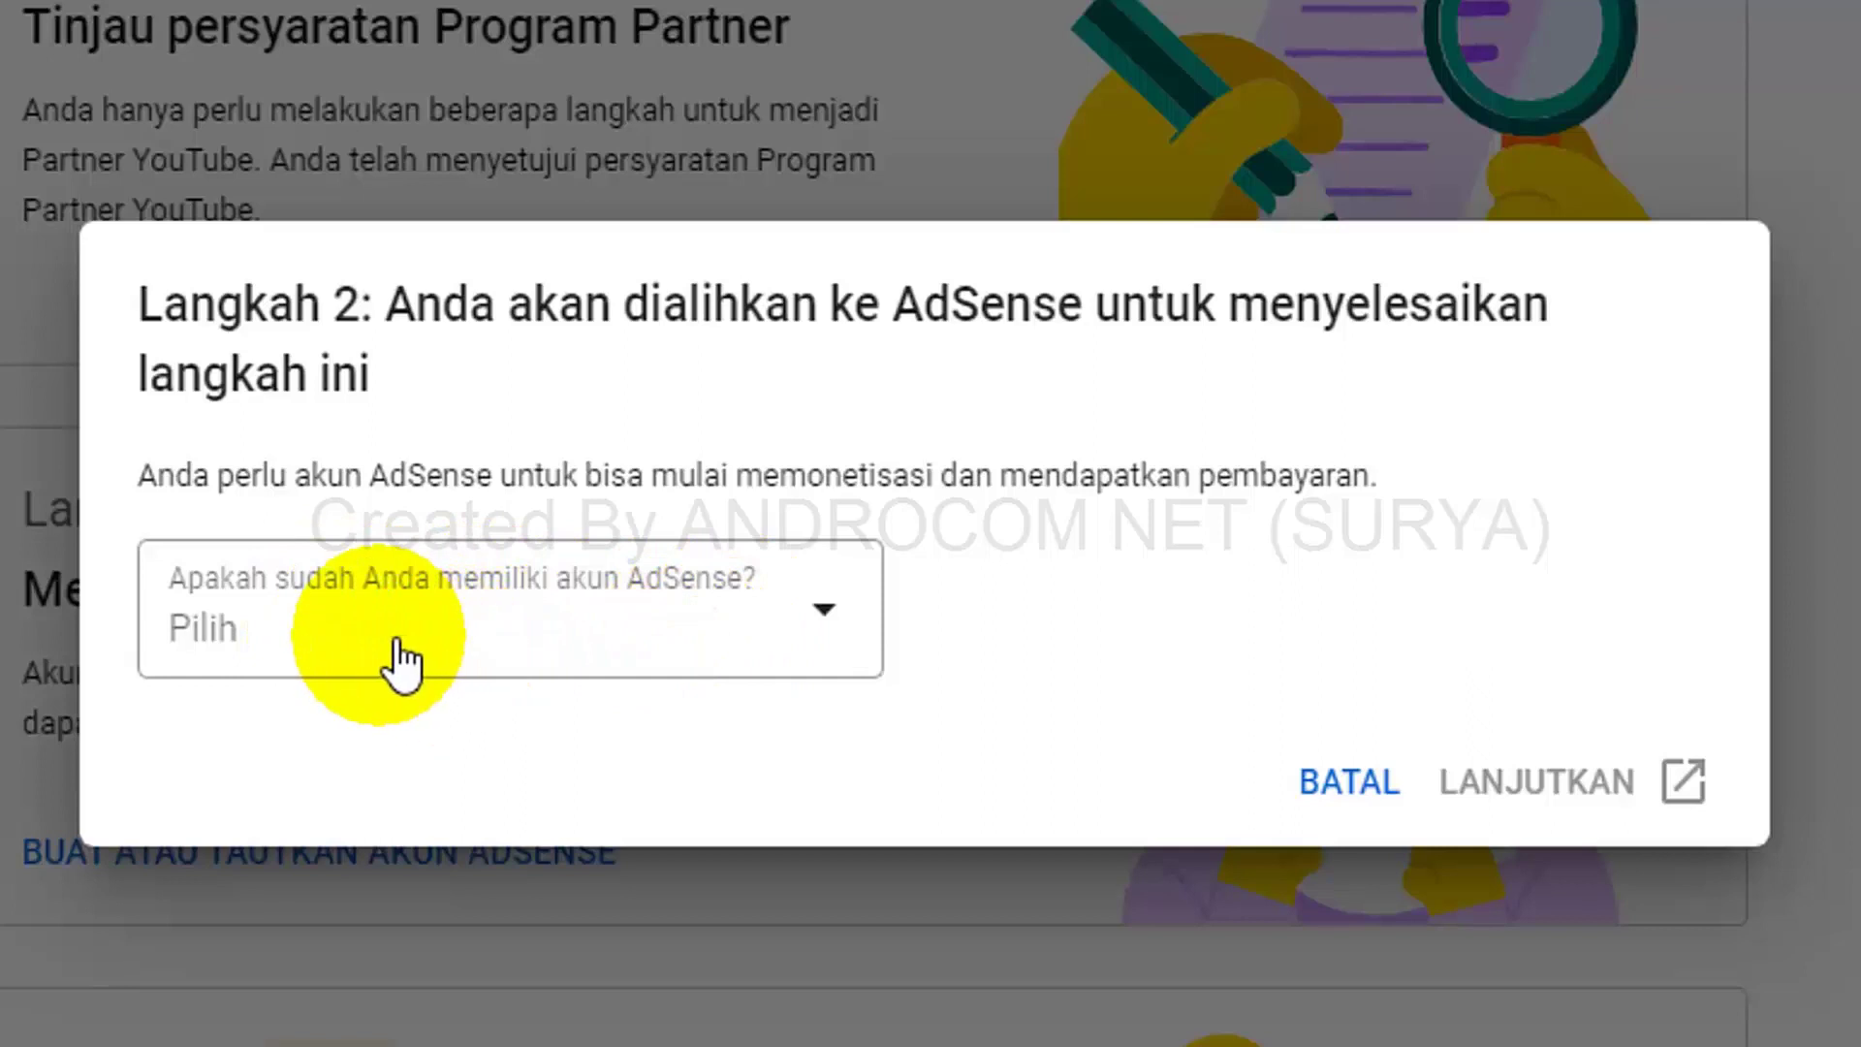
left_click(875, 642)
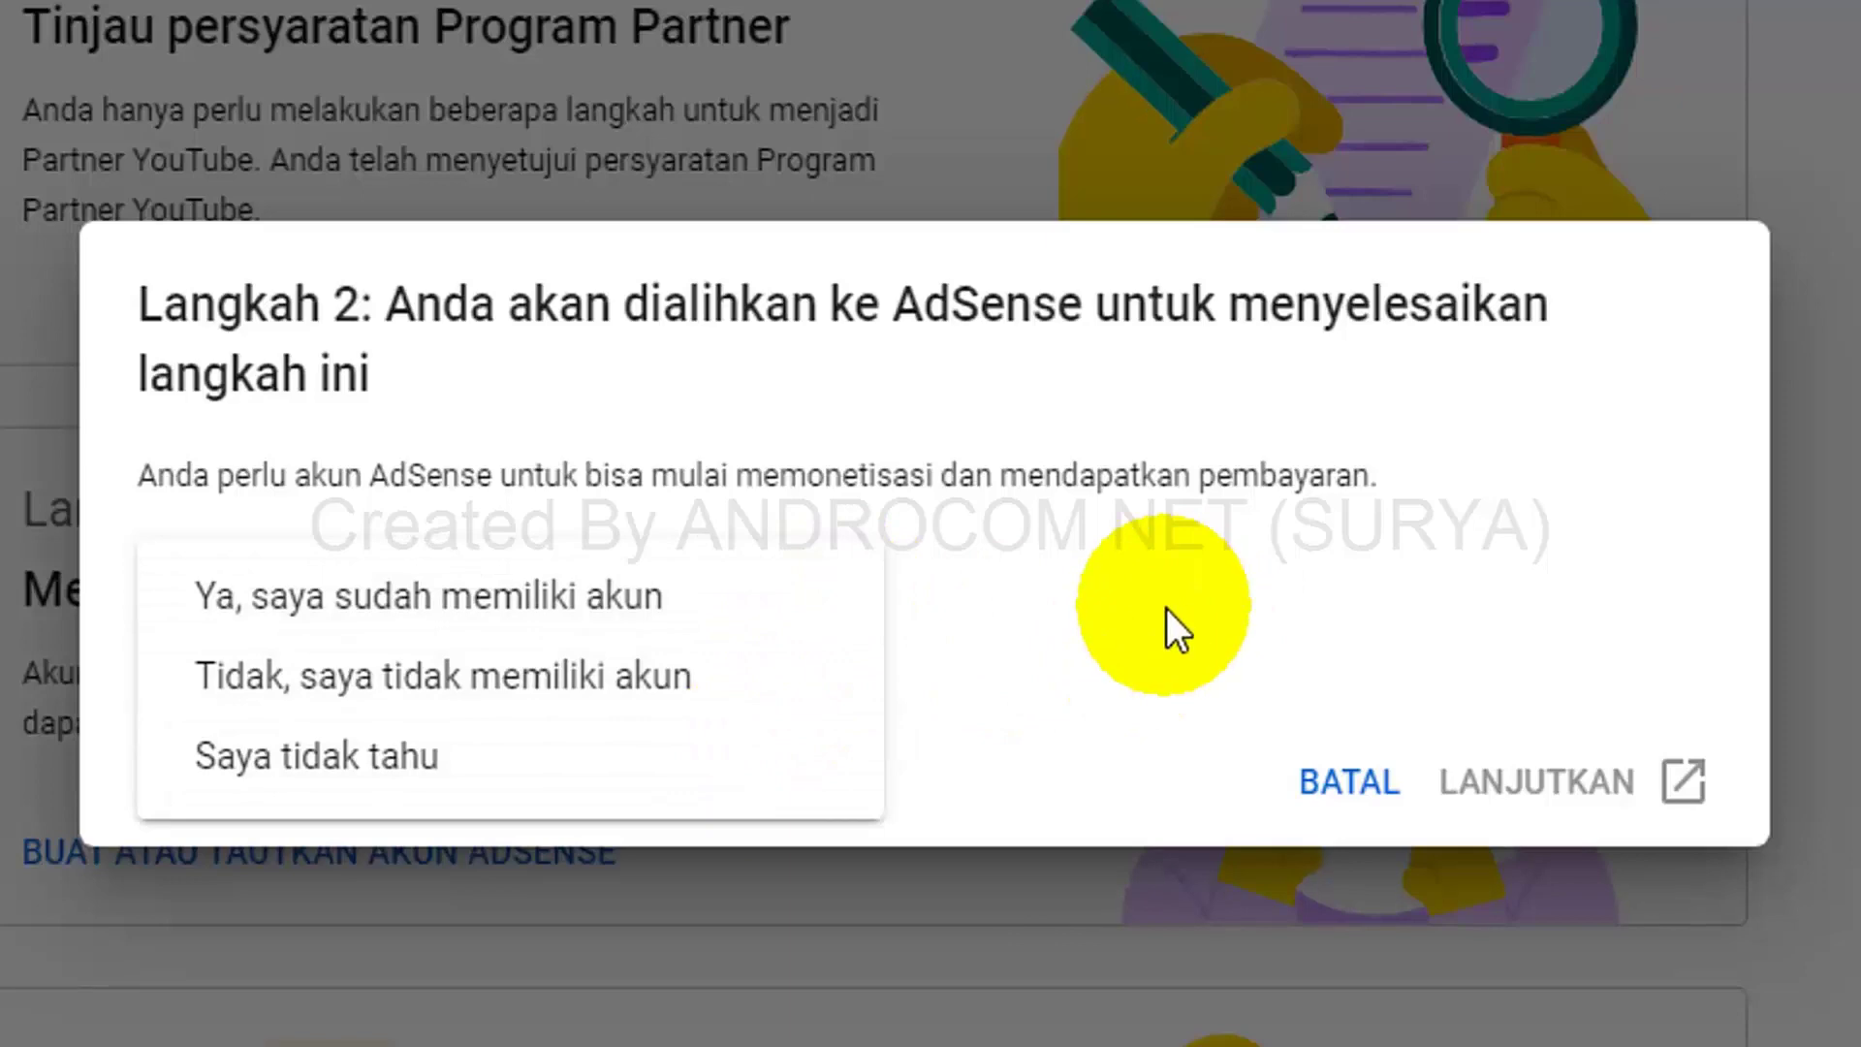
left_click(694, 680)
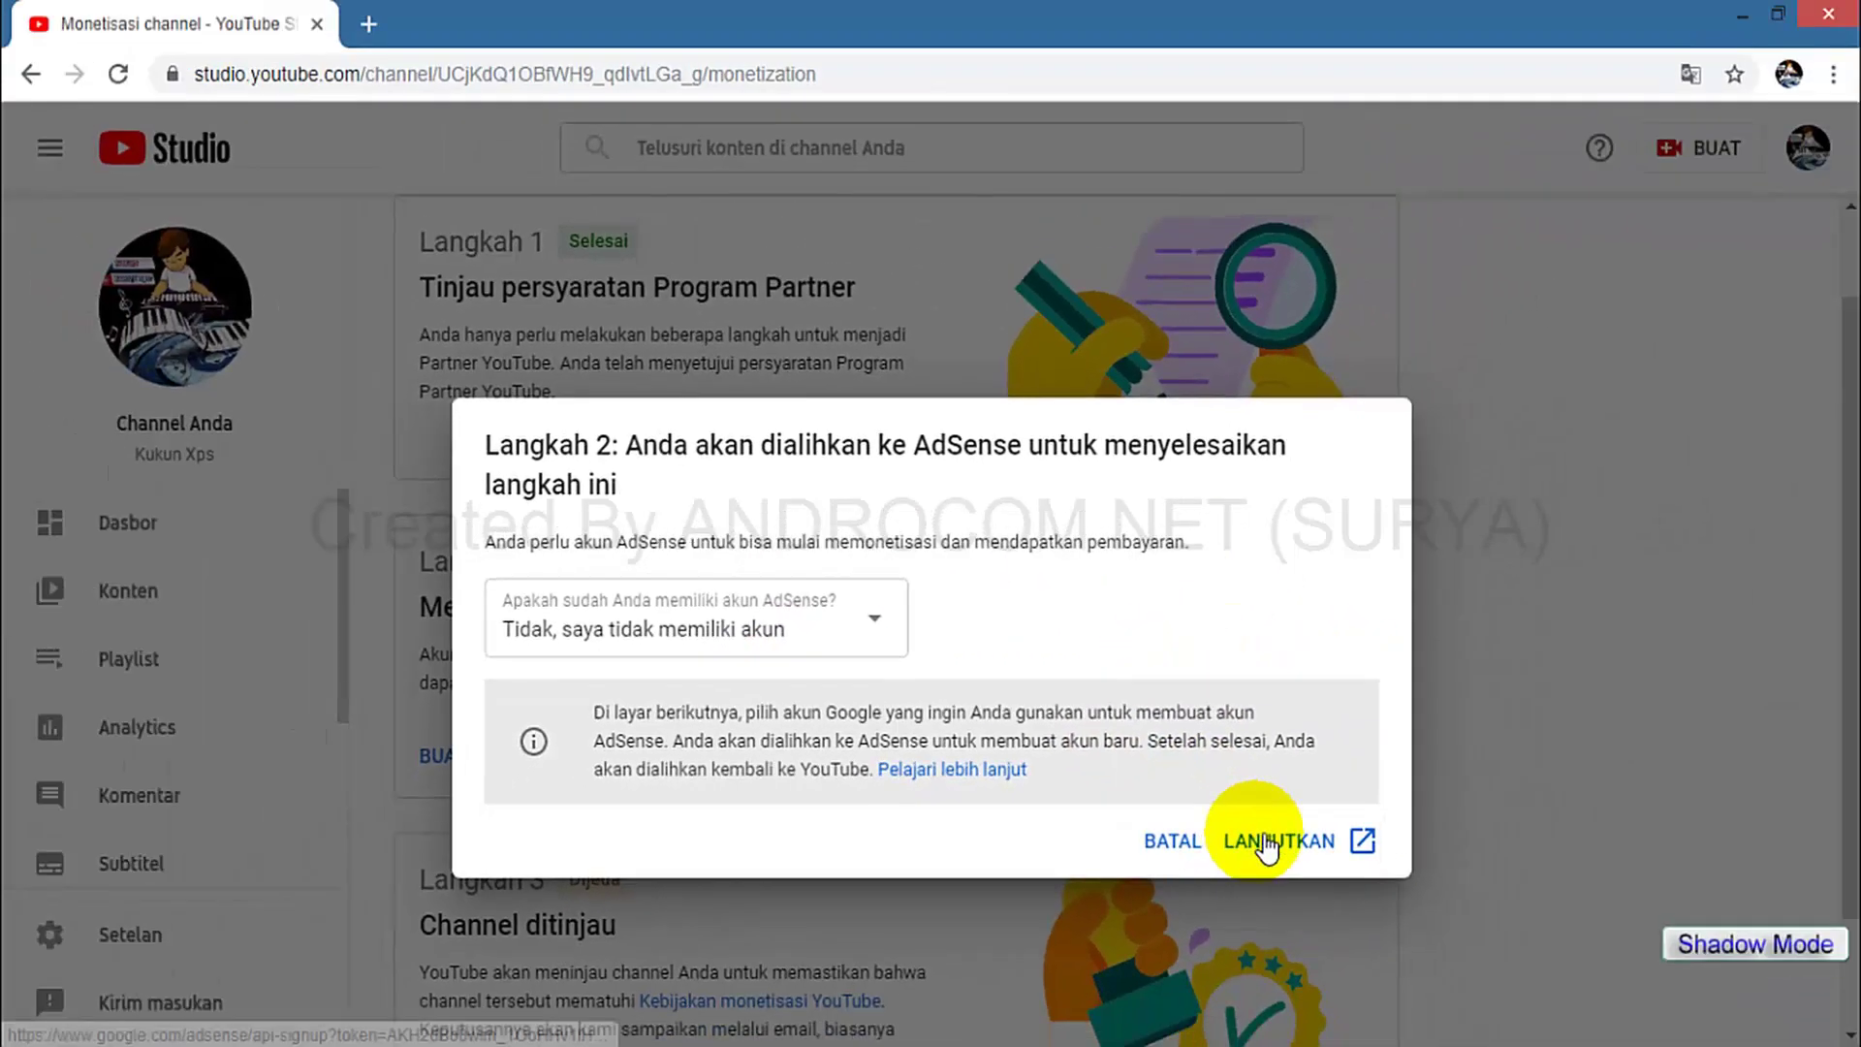
left_click(1264, 842)
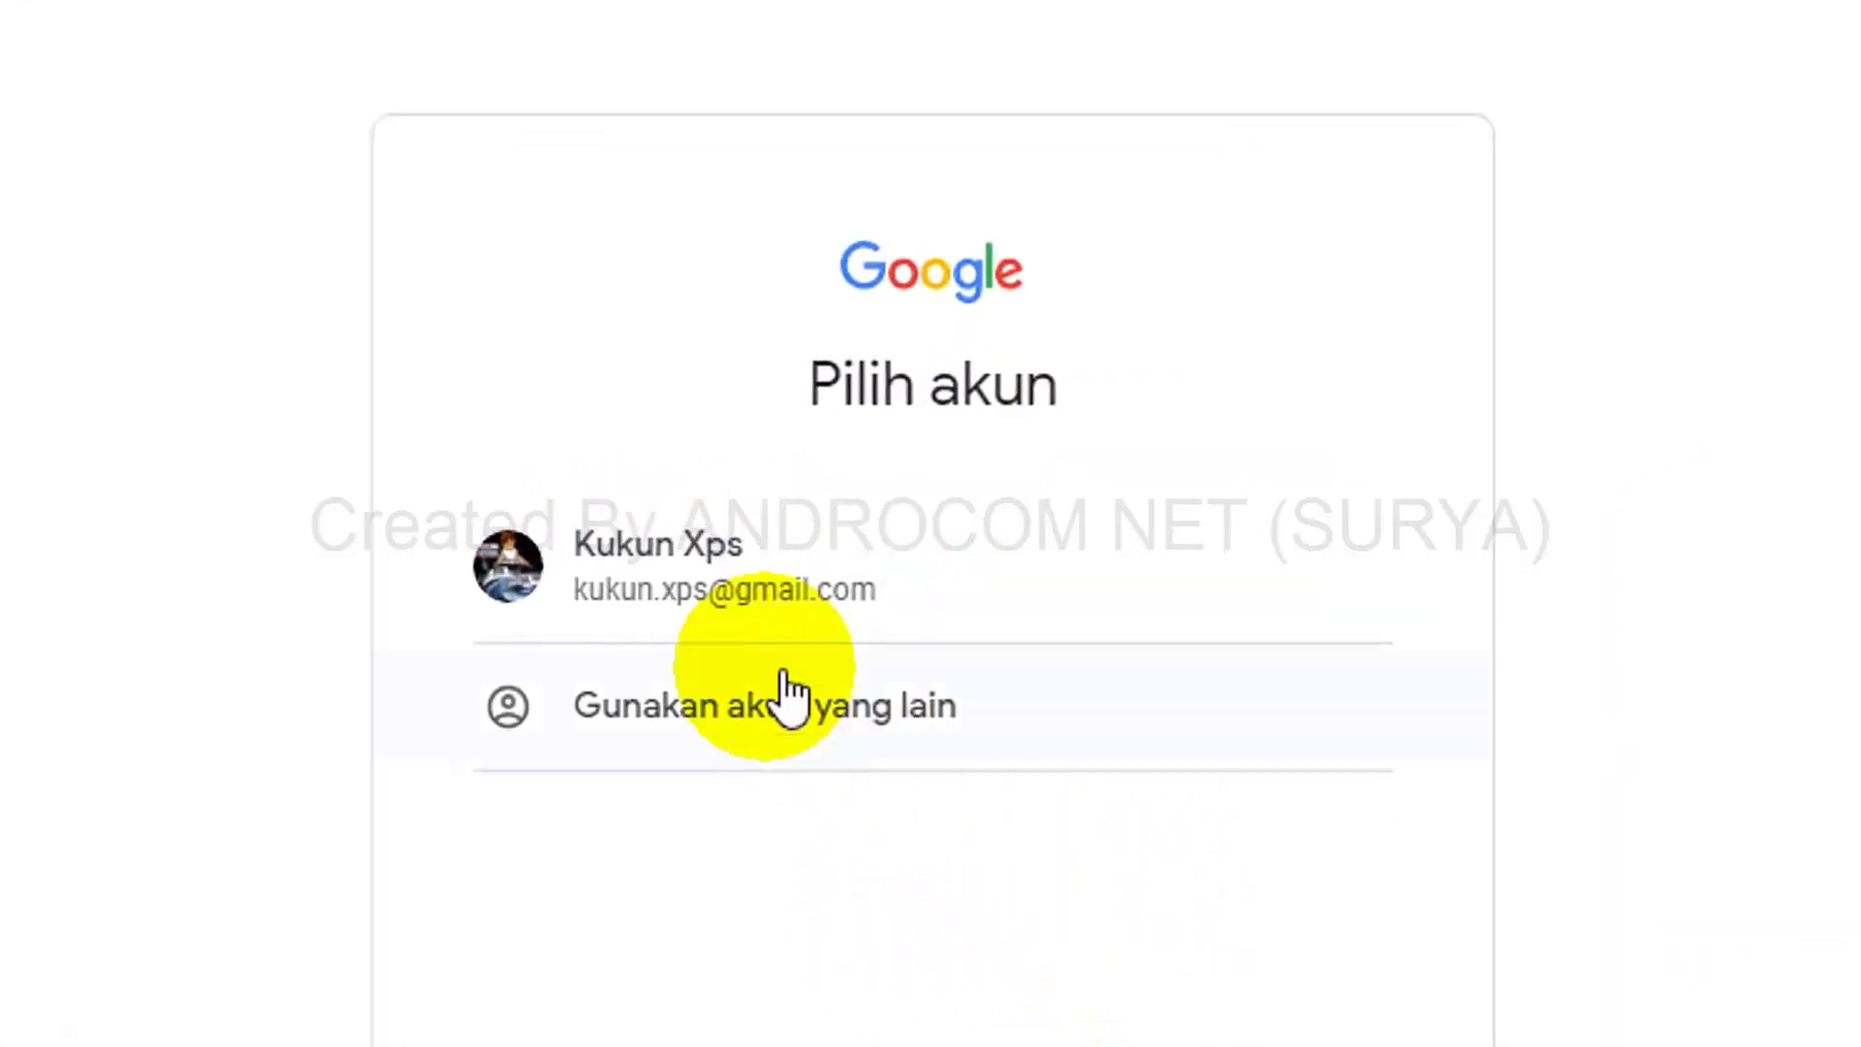
Sign in to AdSense with the channel's Google account and highlight the channel URL.
left_click(884, 572)
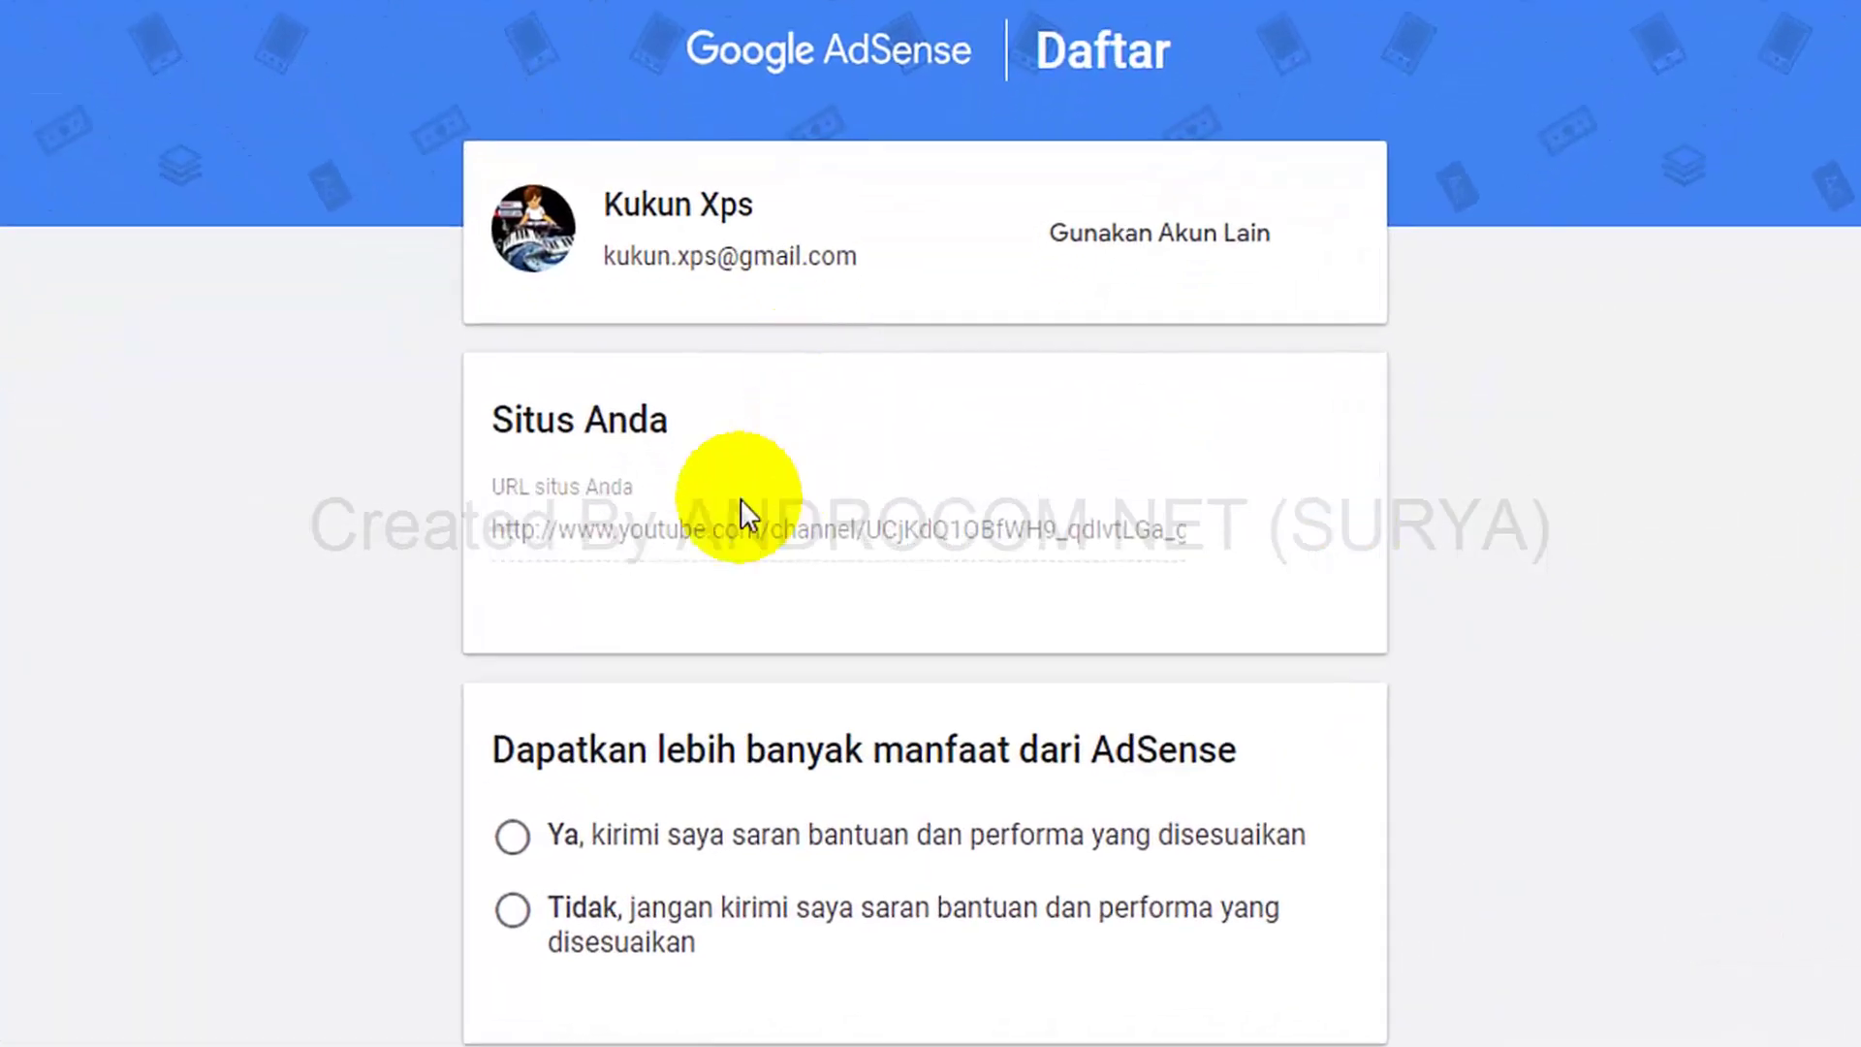
left_click_drag(584, 427, 701, 441)
left_click_drag(596, 548, 1041, 549)
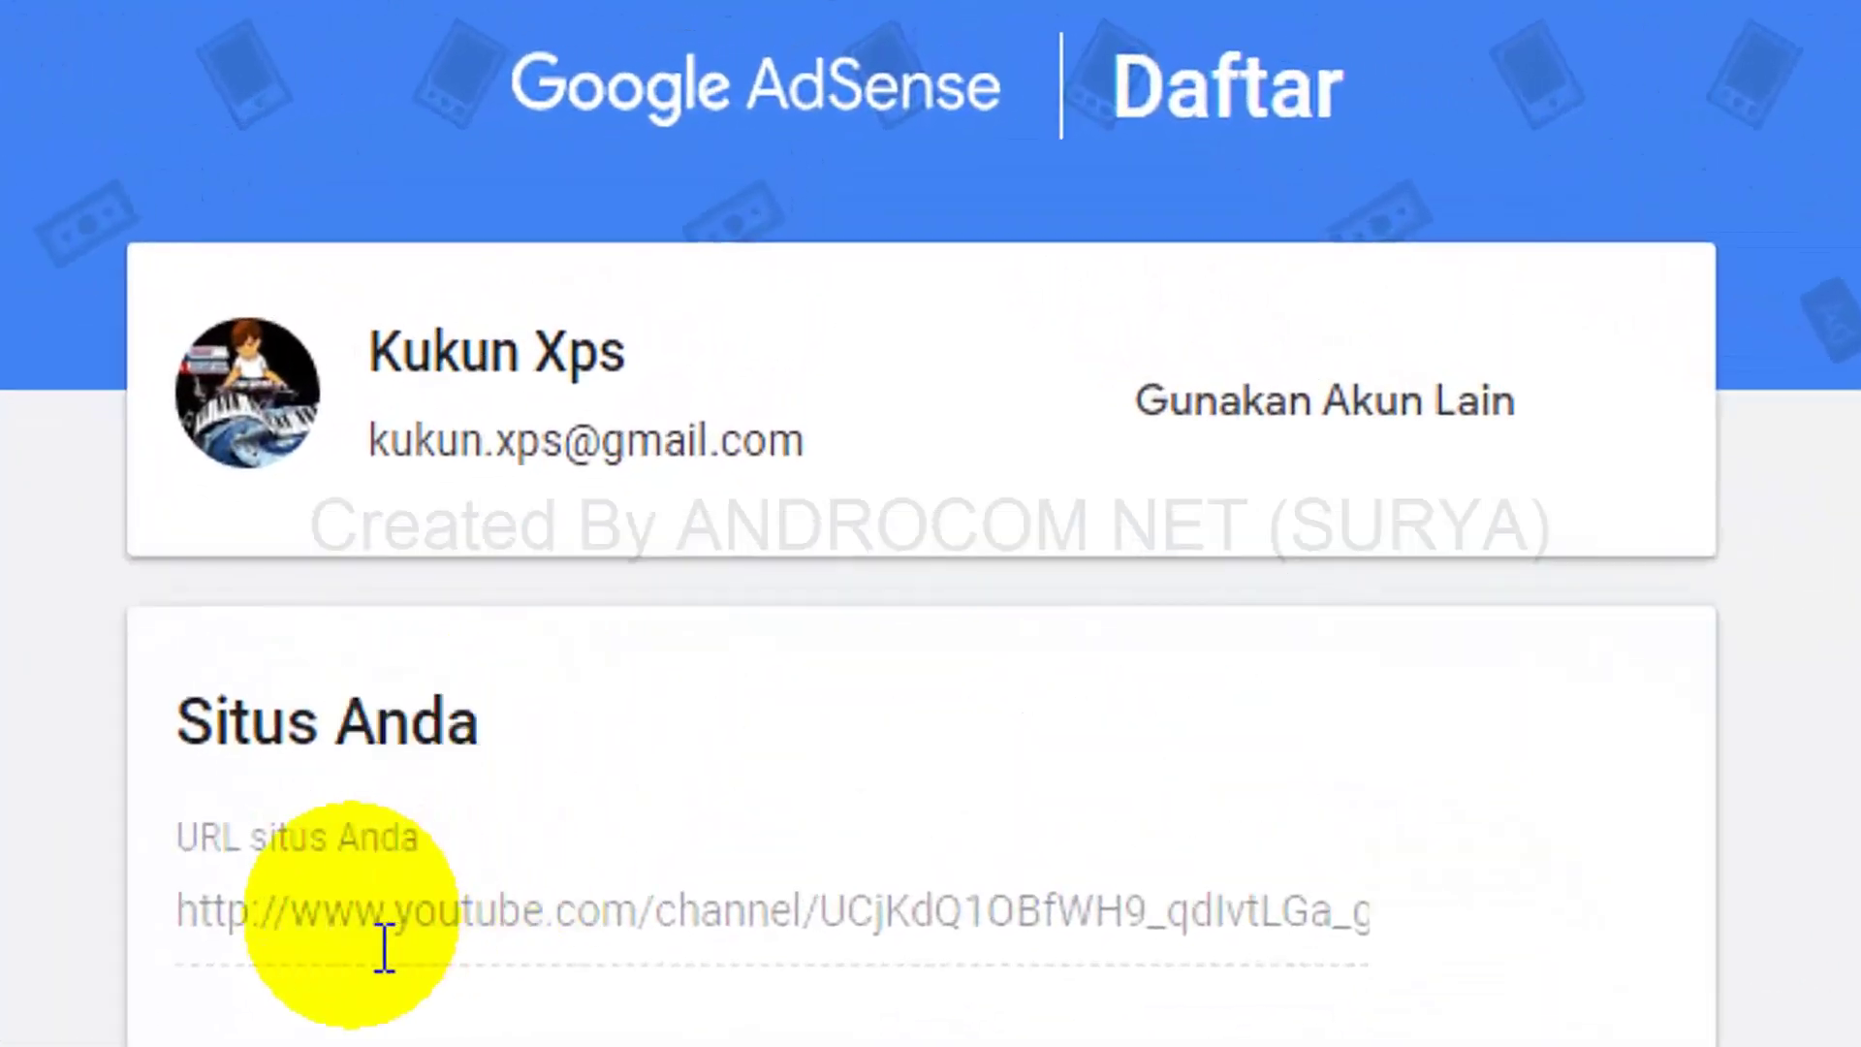
left_click(1089, 913)
left_click_drag(179, 913, 1256, 921)
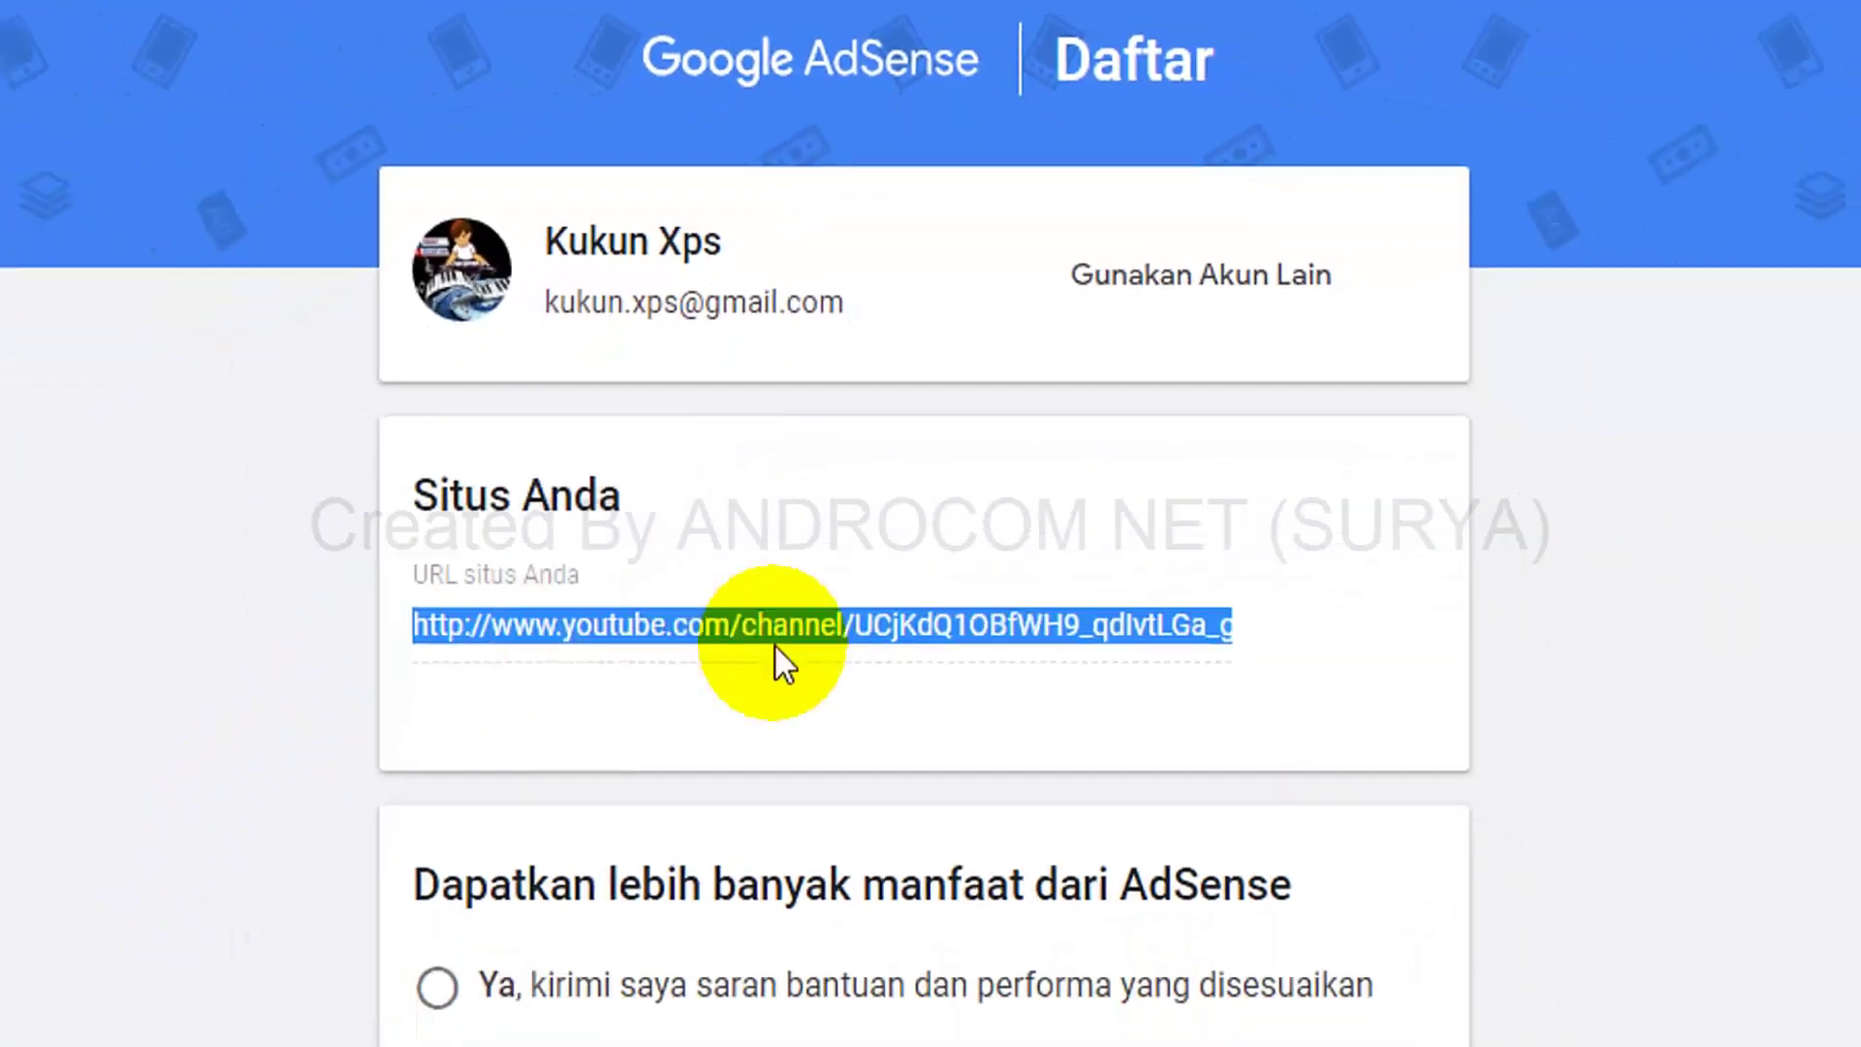
left_click_drag(1139, 556, 1280, 532)
left_click(1291, 523)
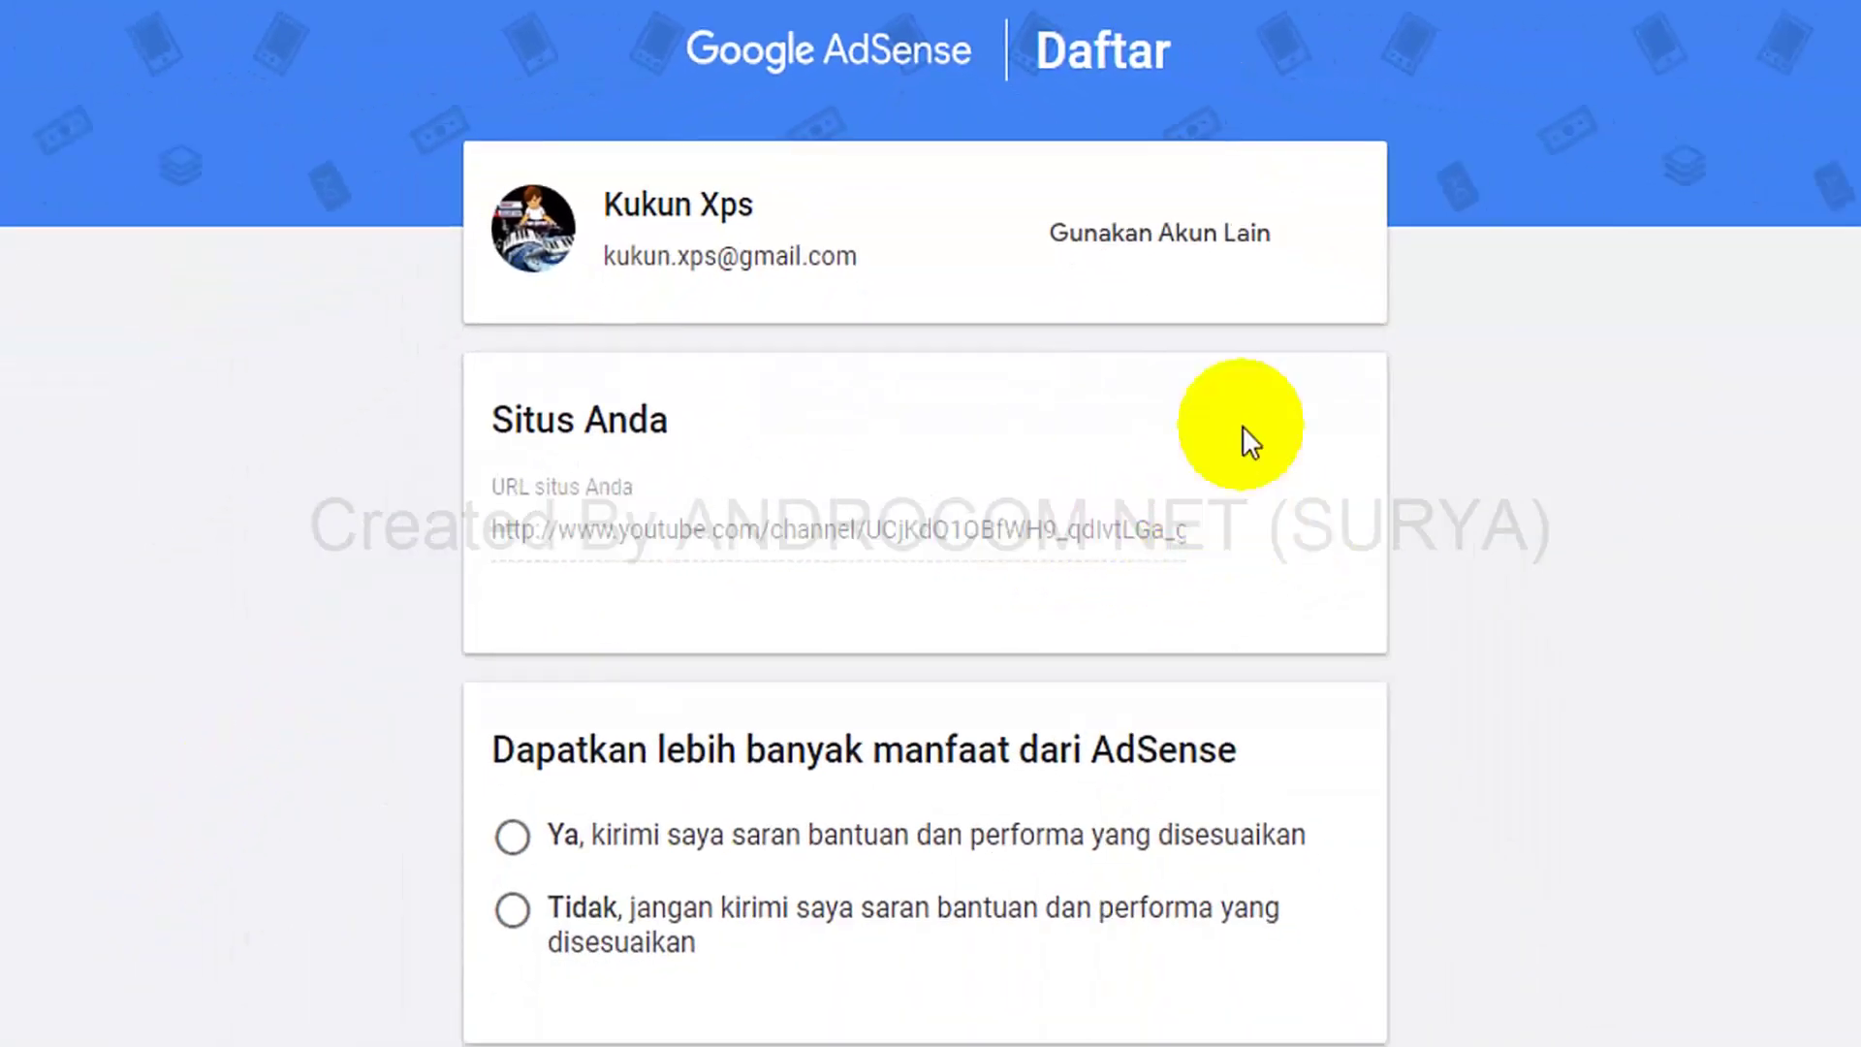
Choose 'Ya' for tailored help and performance suggestions and browse the country list.
scroll(824, 523, "down", 5)
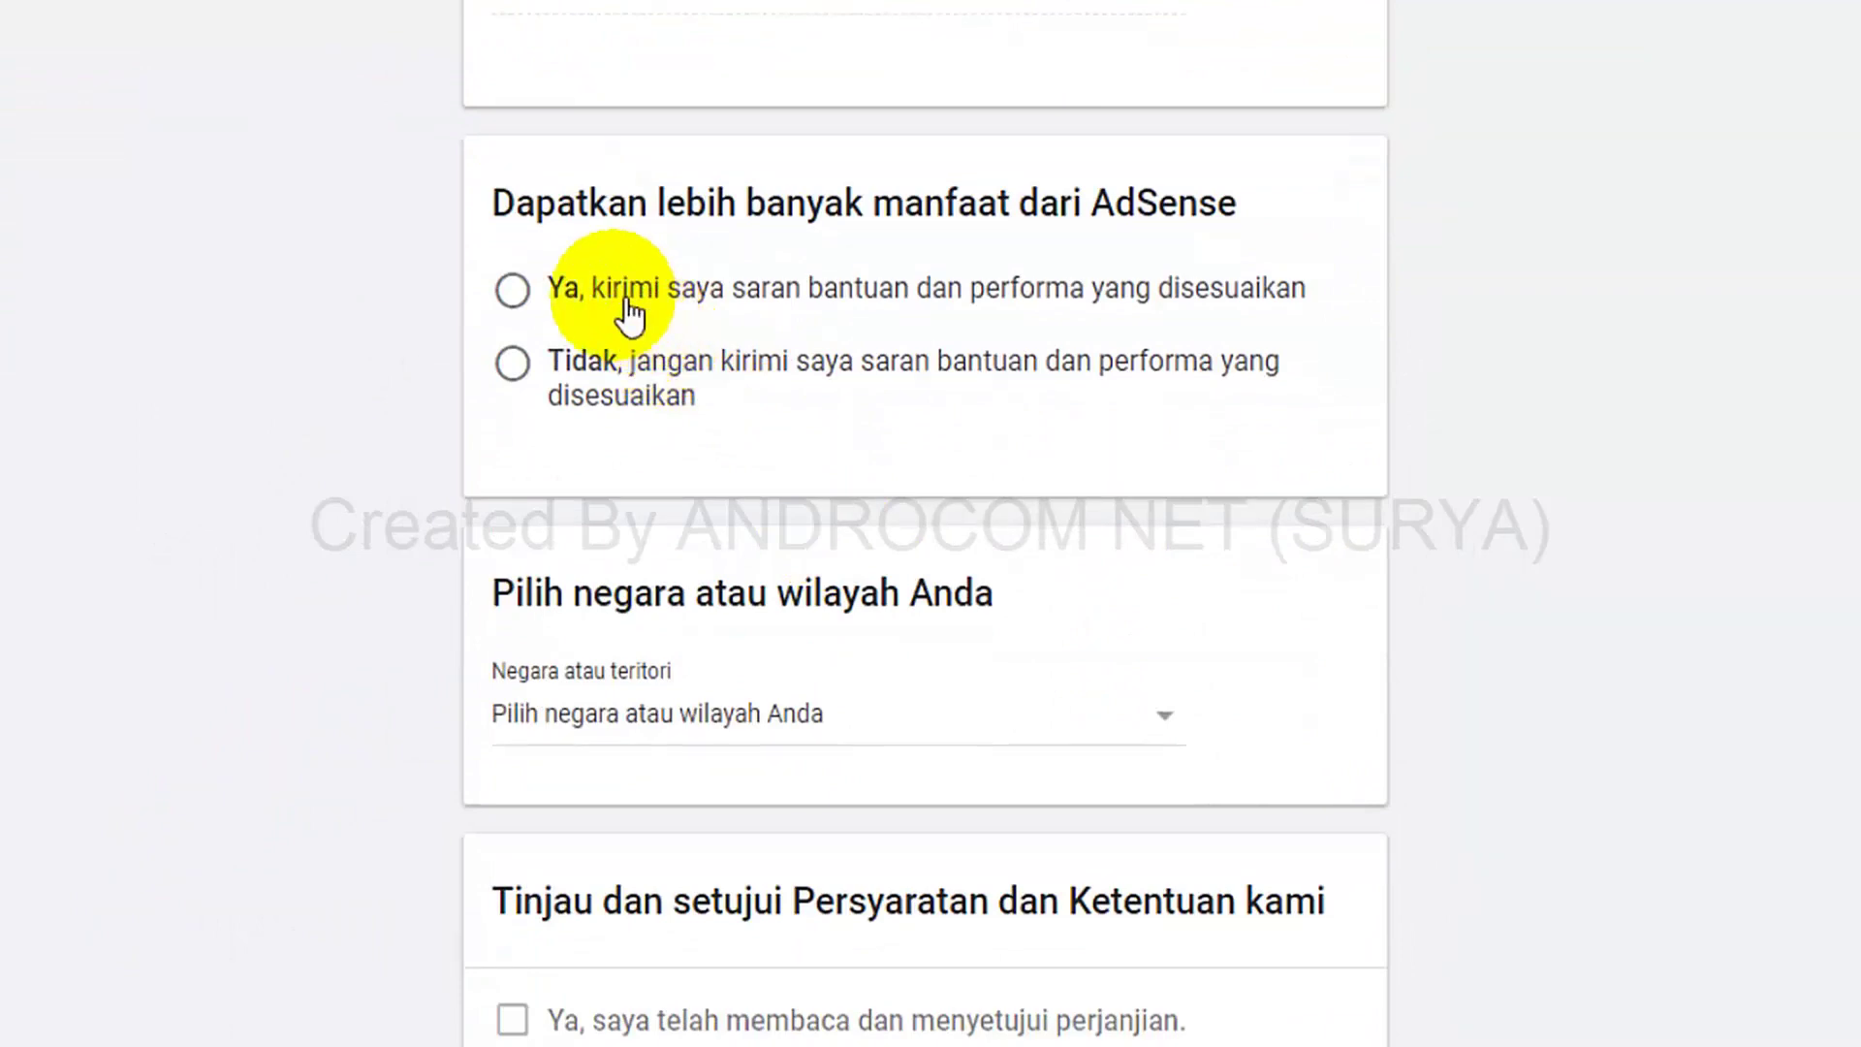
left_click(523, 291)
scroll(963, 527, "down", 3)
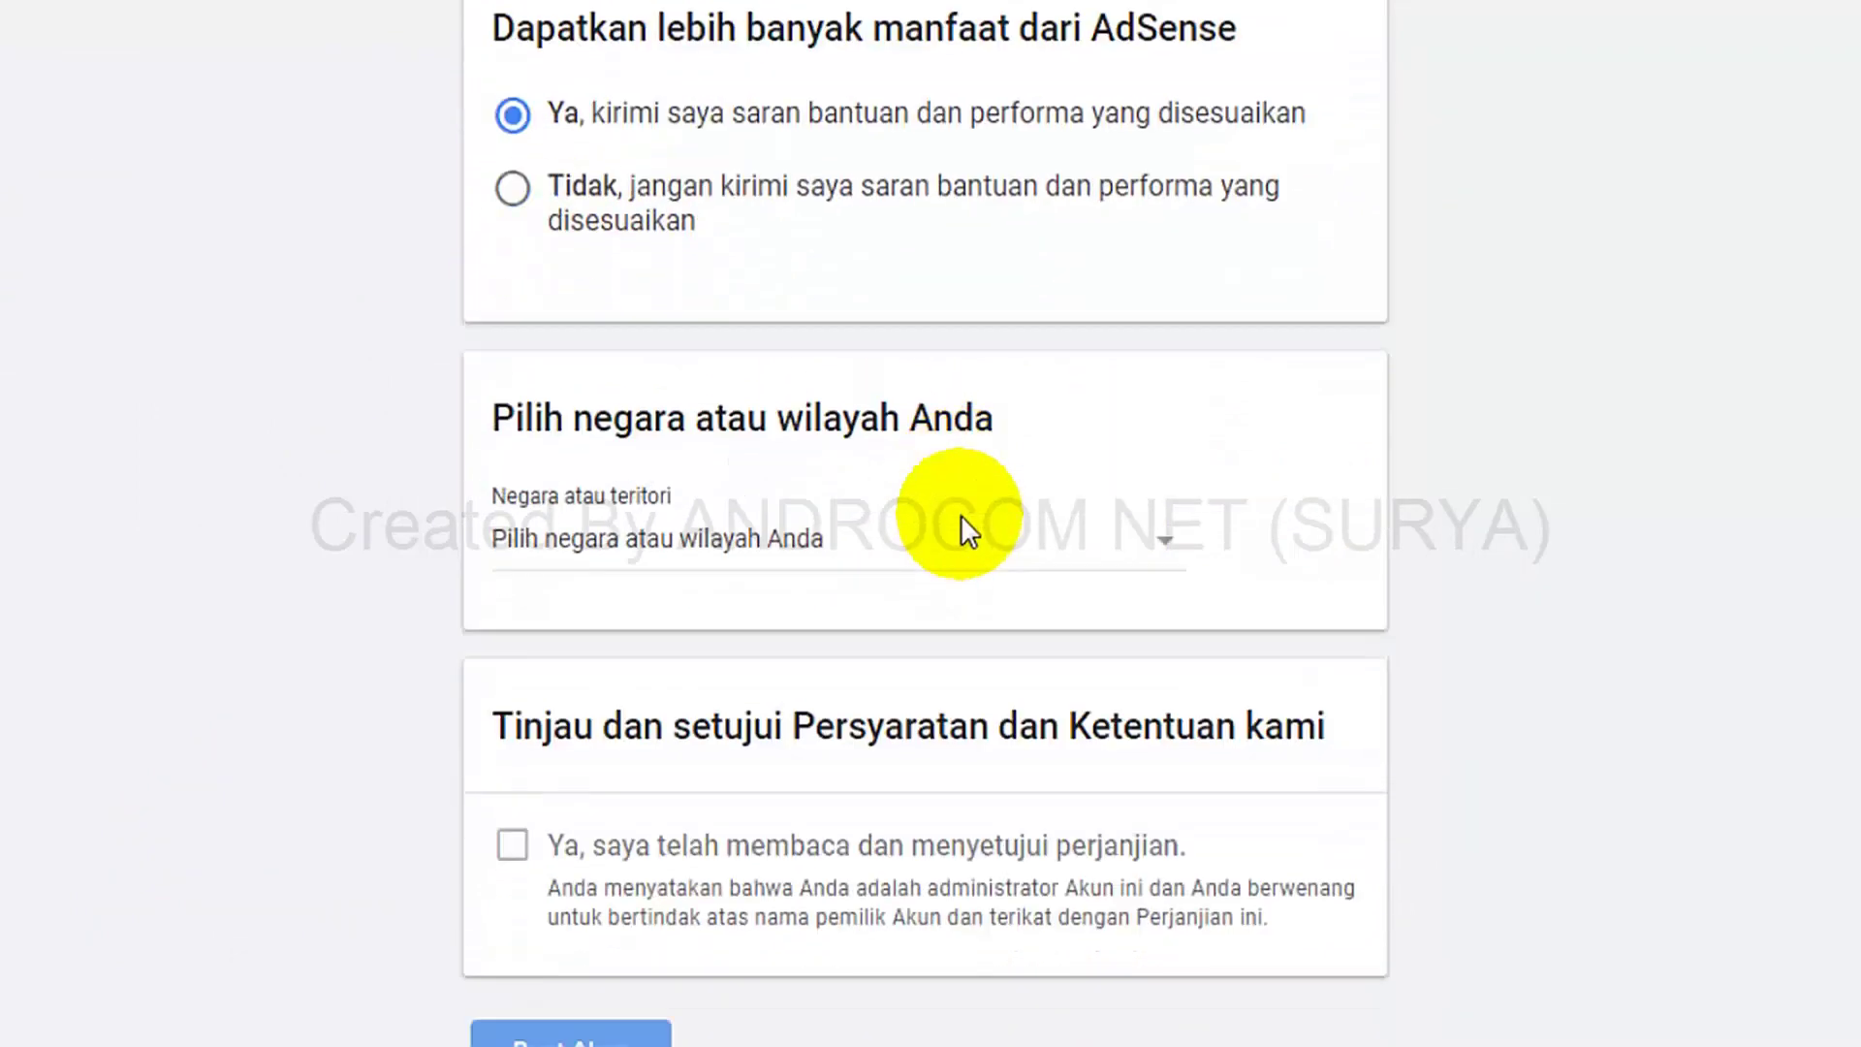
left_click(1120, 376)
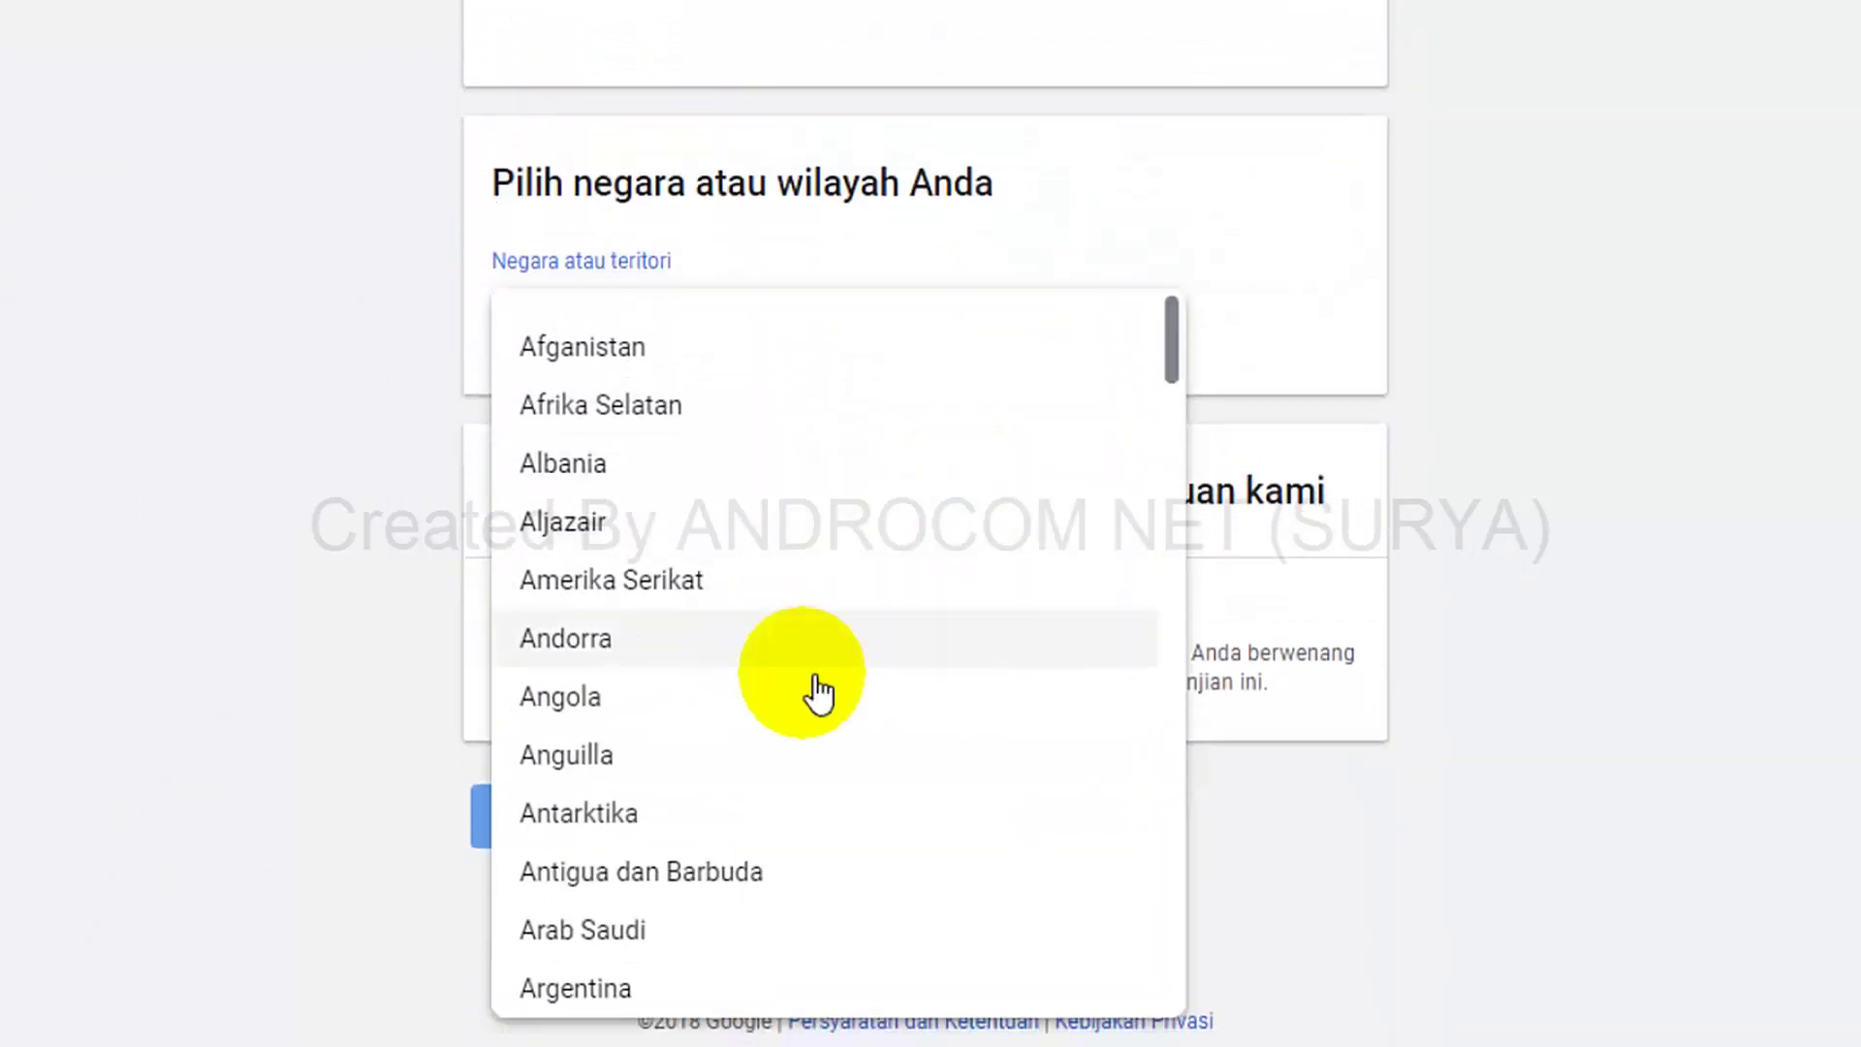
scroll(795, 701, "up", 7)
scroll(795, 701, "down", 7)
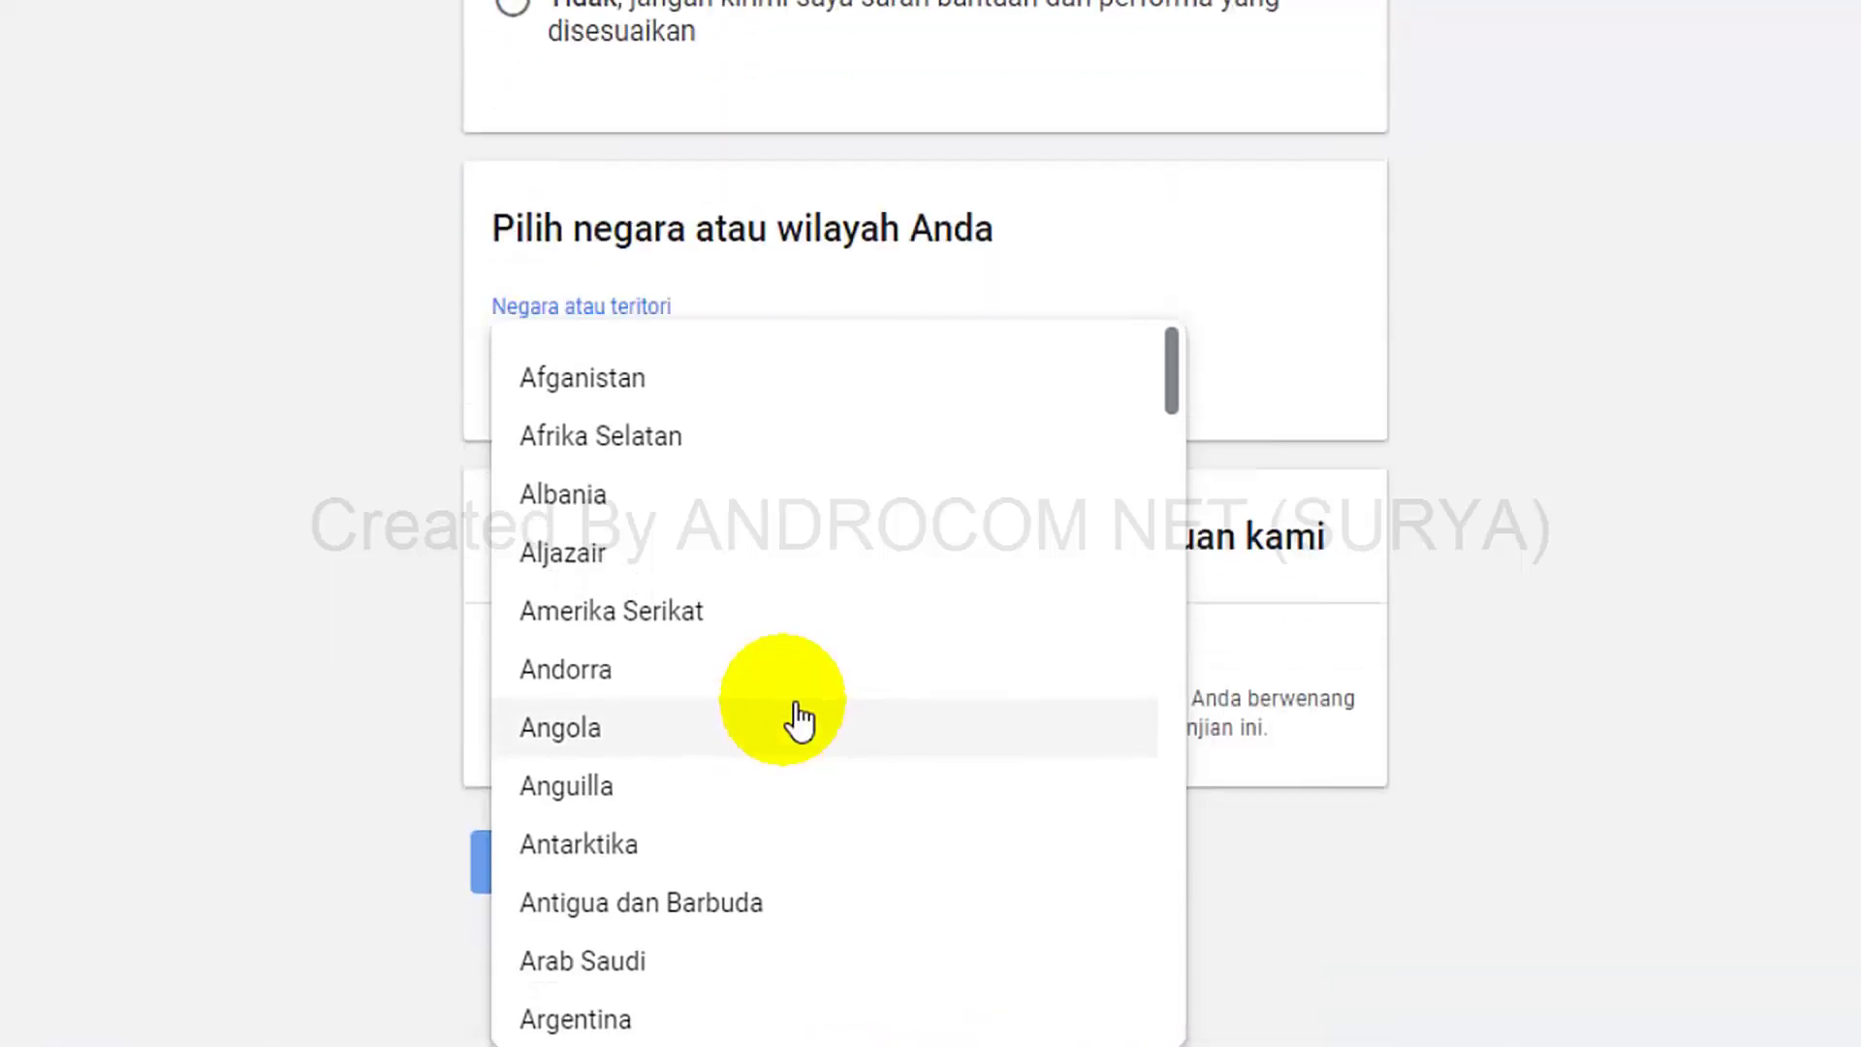
left_click_drag(1174, 357, 1168, 560)
Set the country to Indonesia, accept the AdSense terms, and create the account with Buat Akun.
left_click(712, 436)
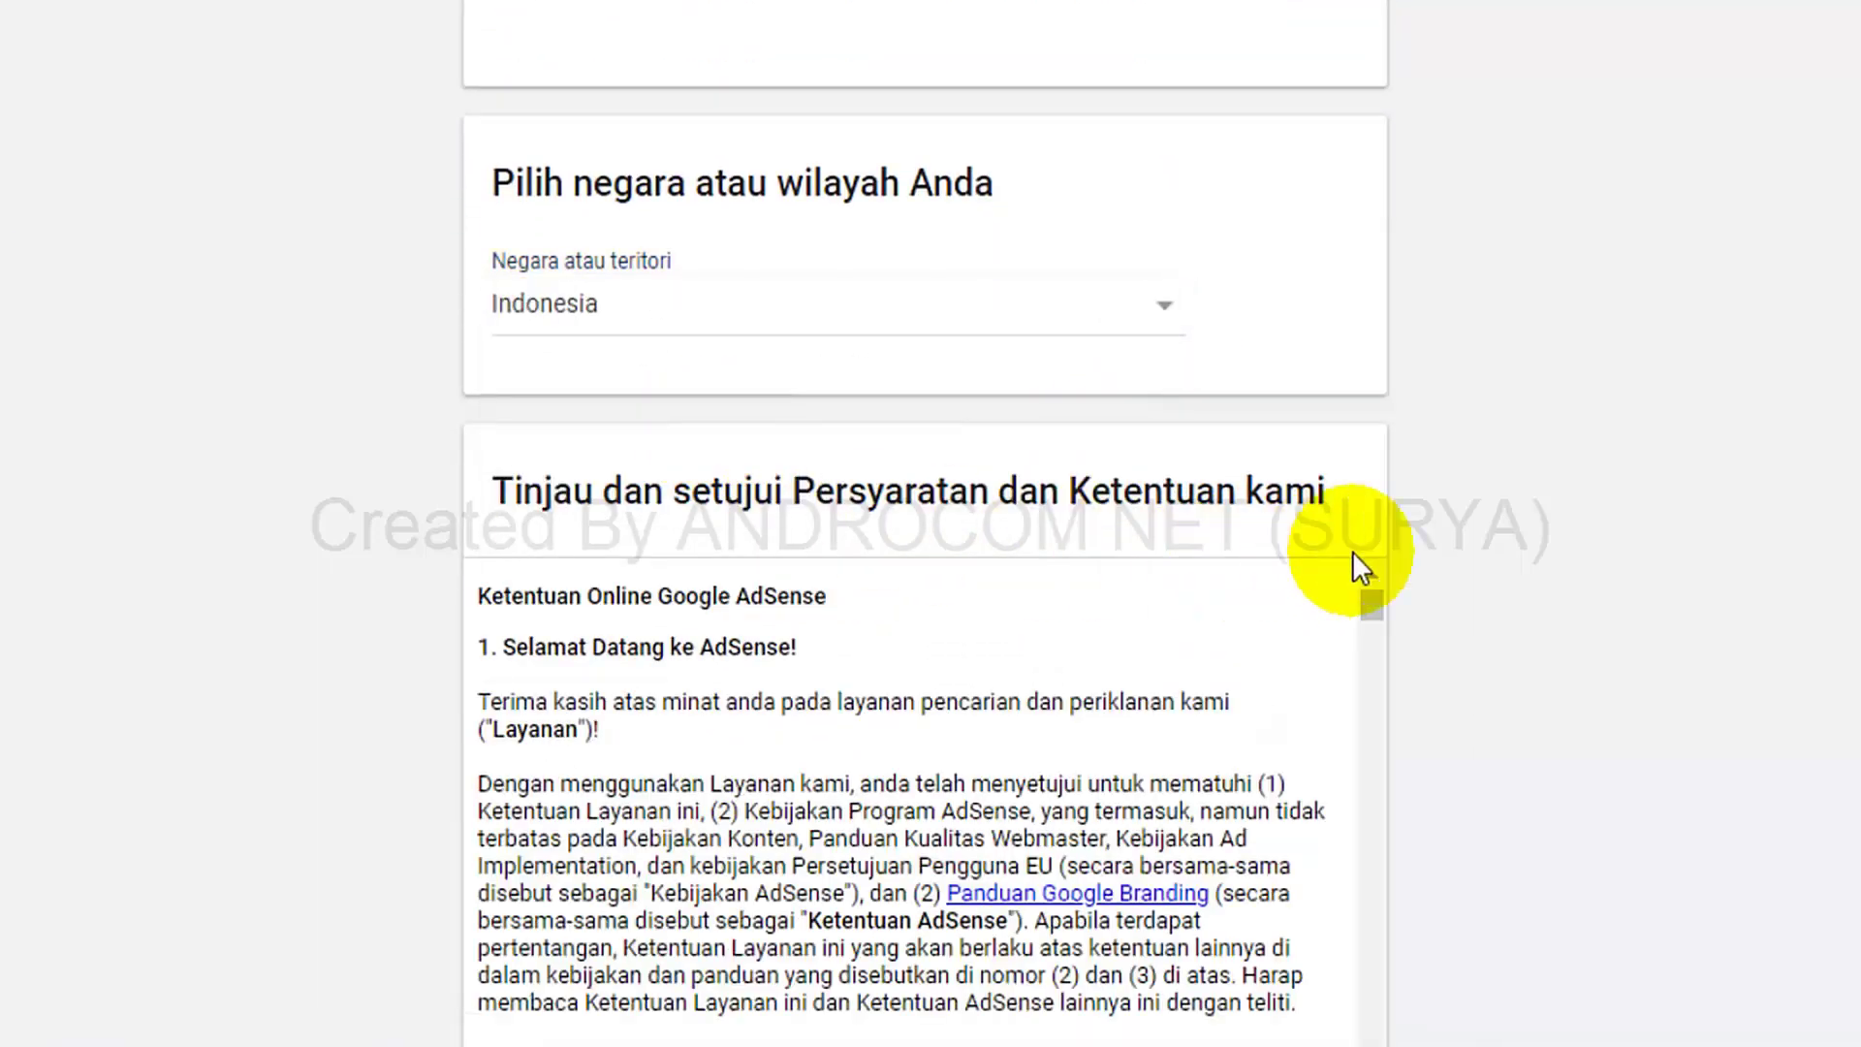
scroll(1634, 615, "down", 6)
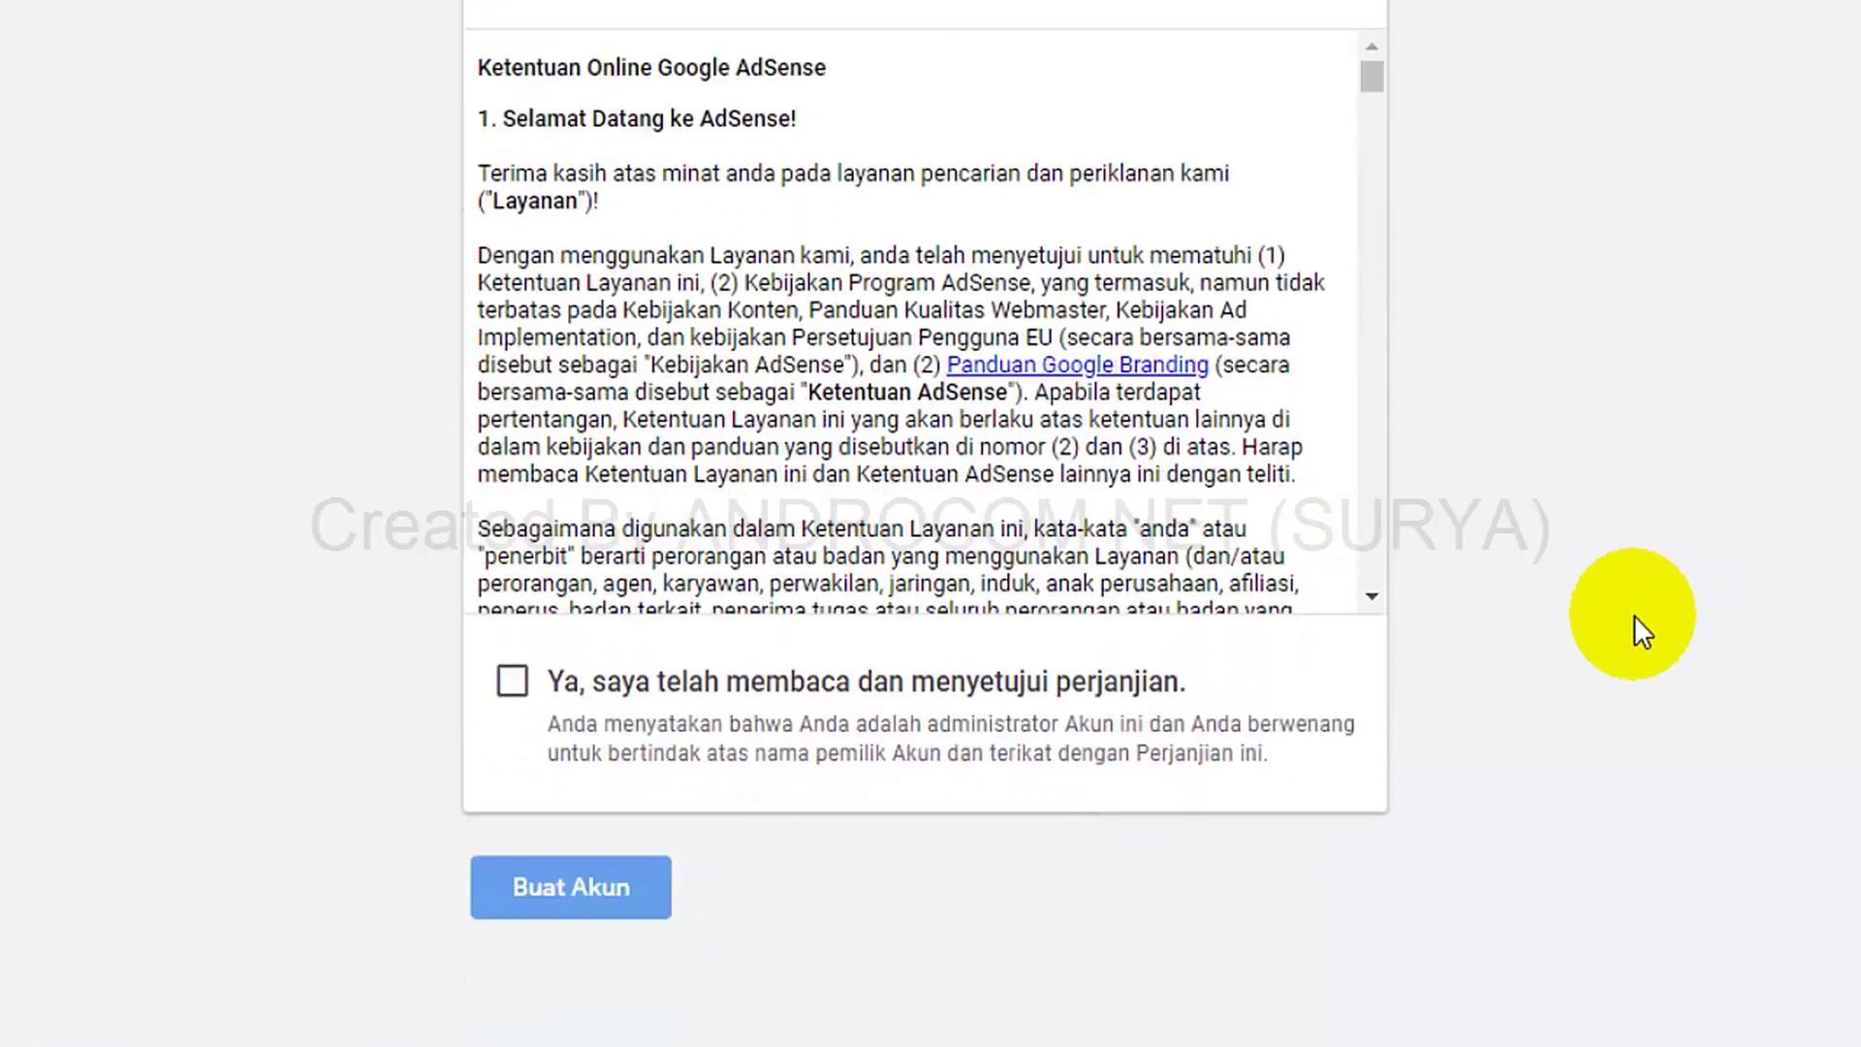
scroll(776, 223, "up", 2)
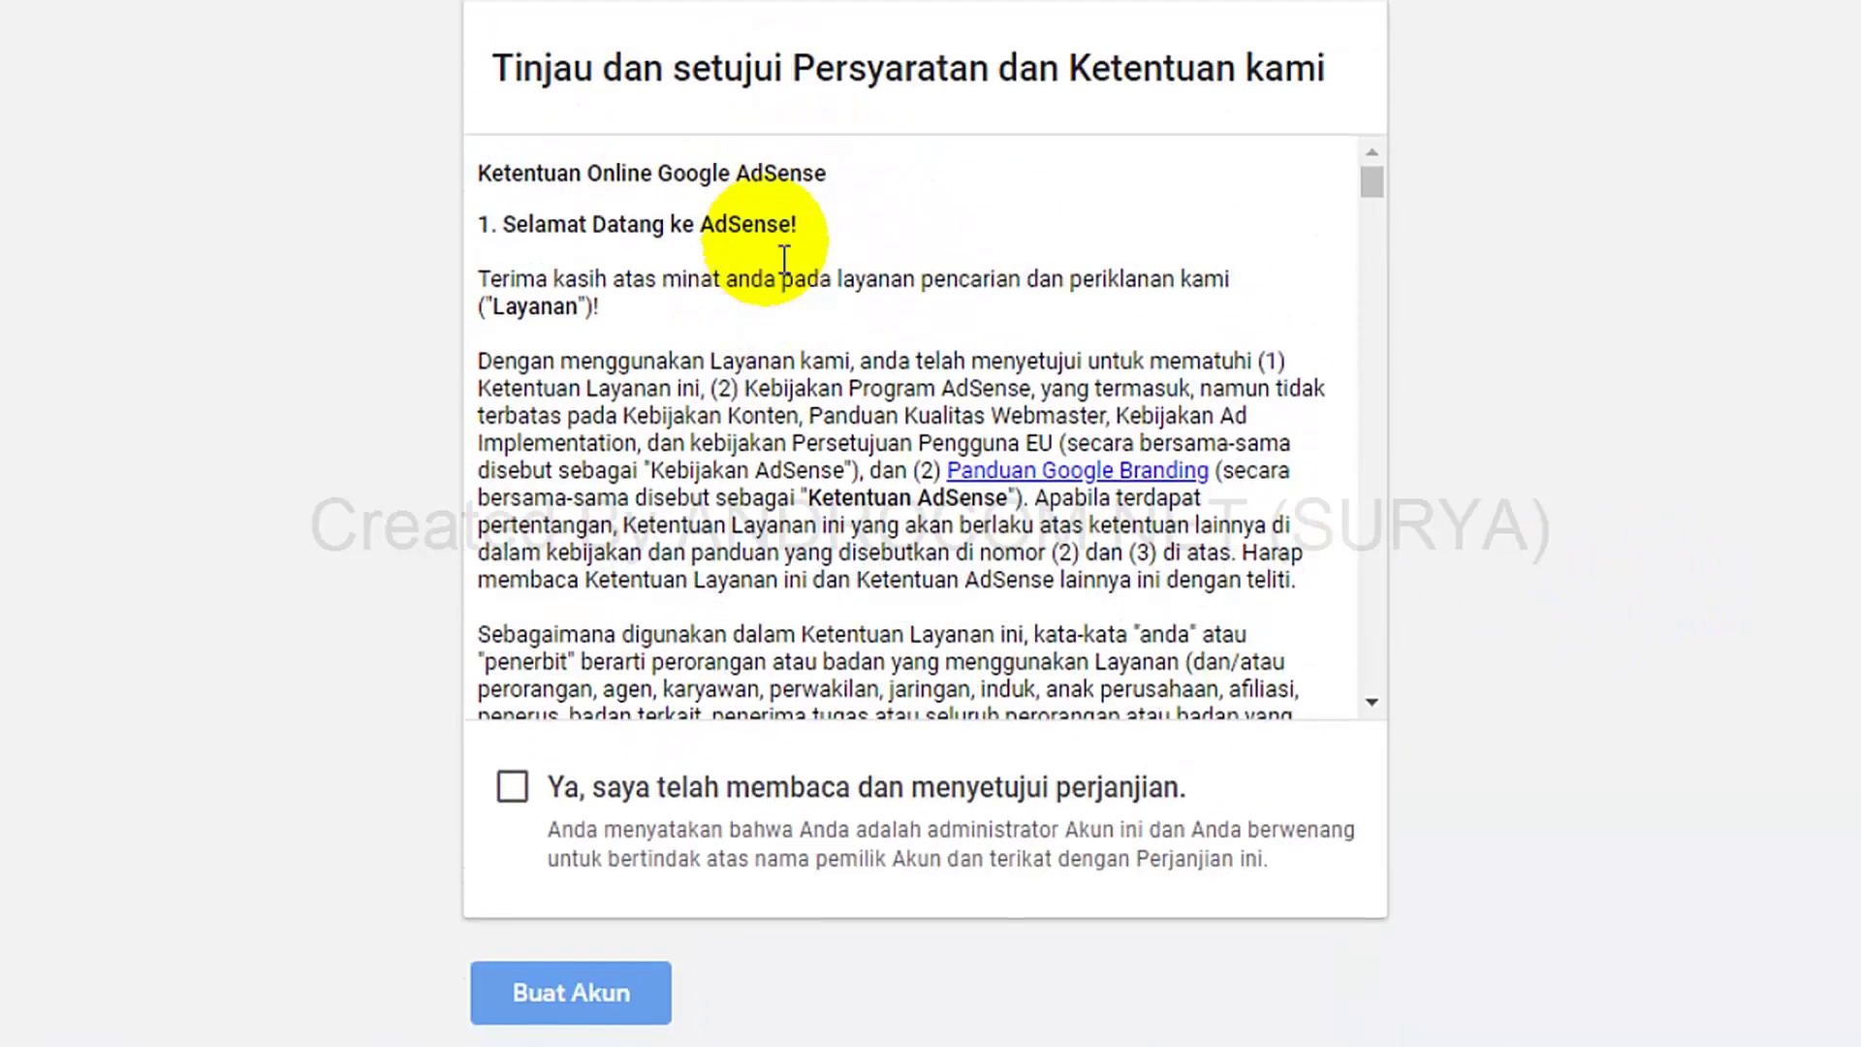
scroll(1144, 189, "down", 8)
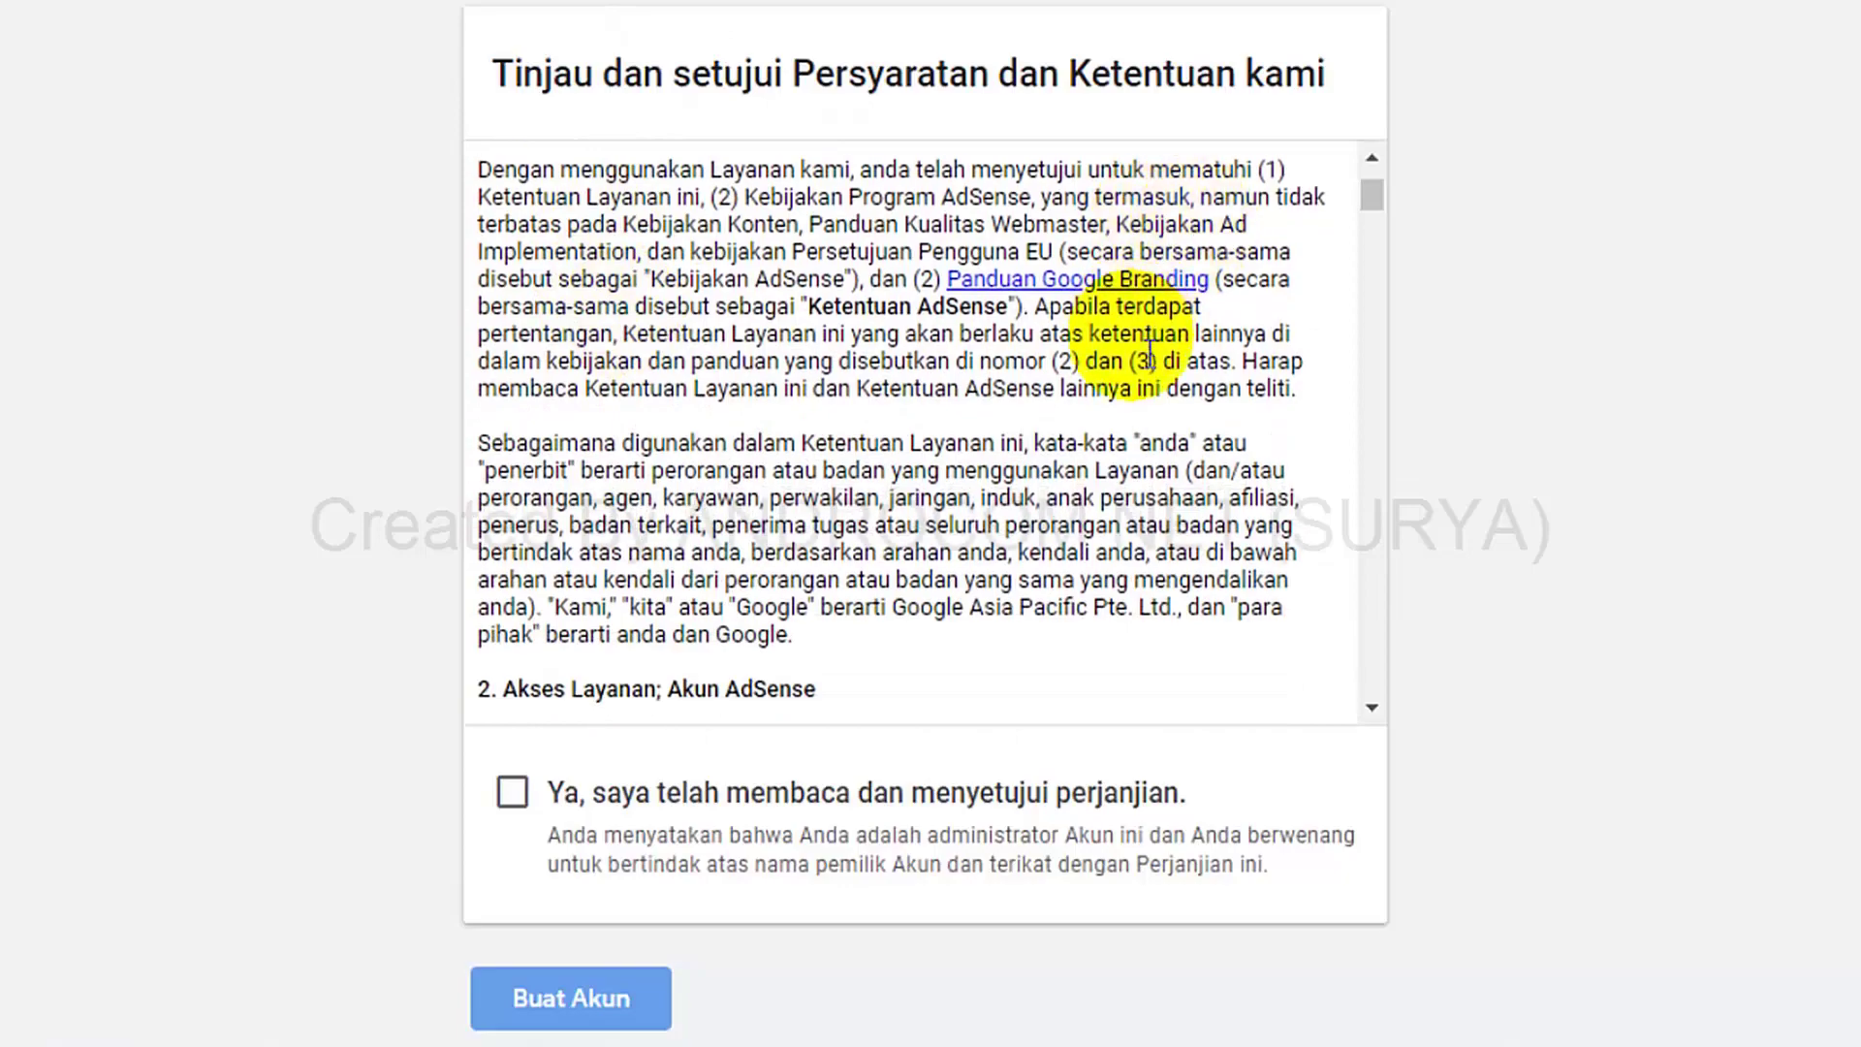
left_click_drag(1366, 230, 1376, 709)
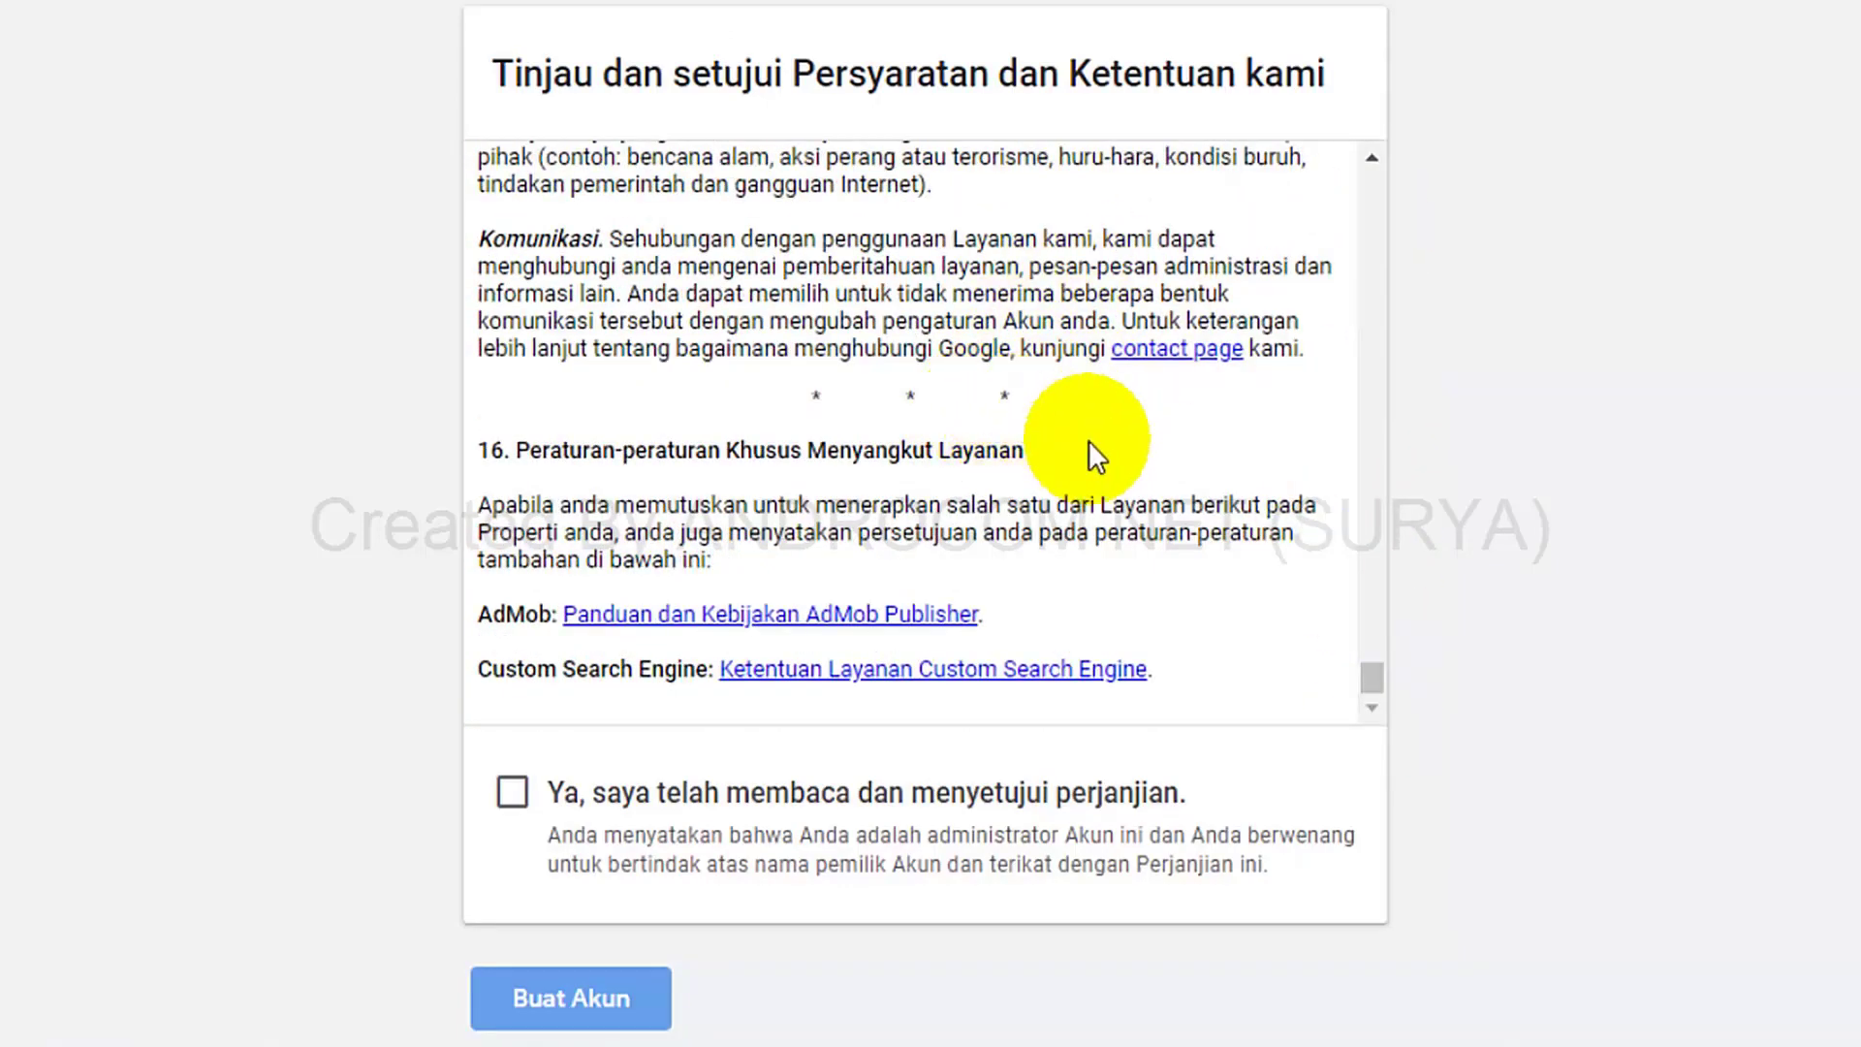
left_click(530, 803)
scroll(349, 831, "down", 2)
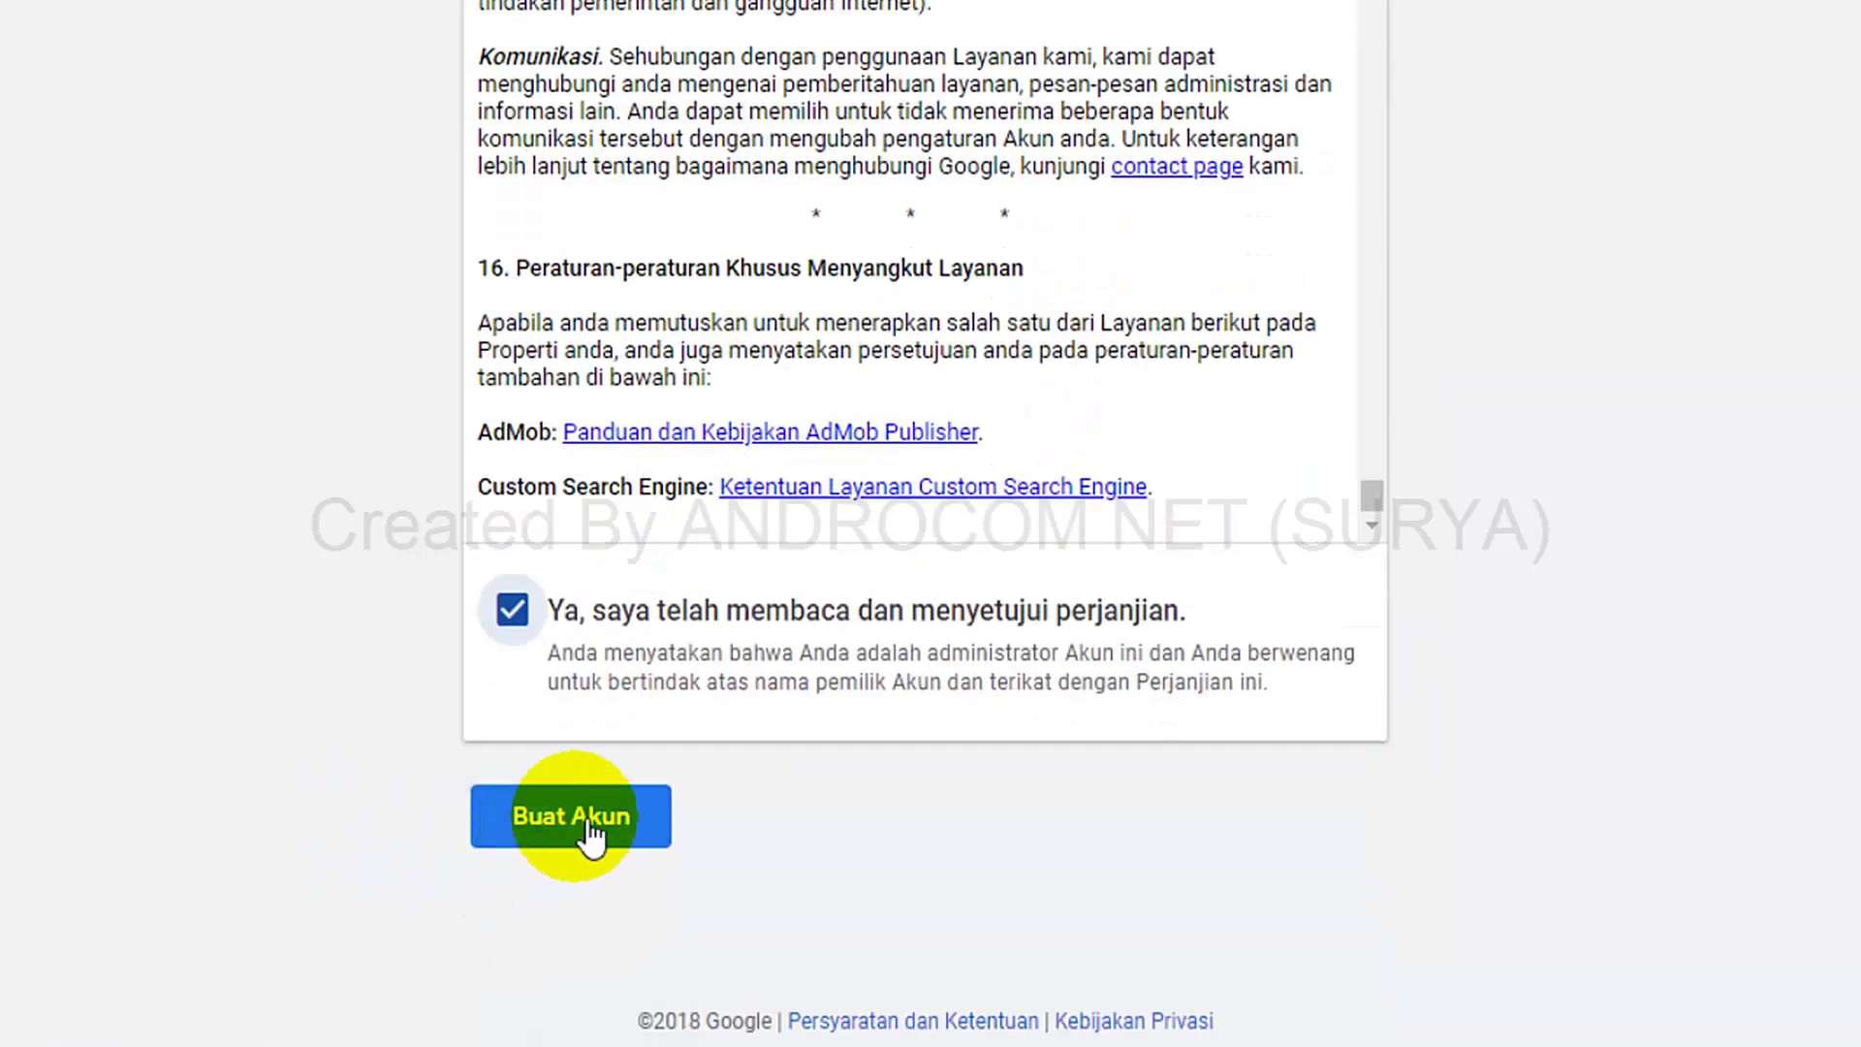
left_click(589, 832)
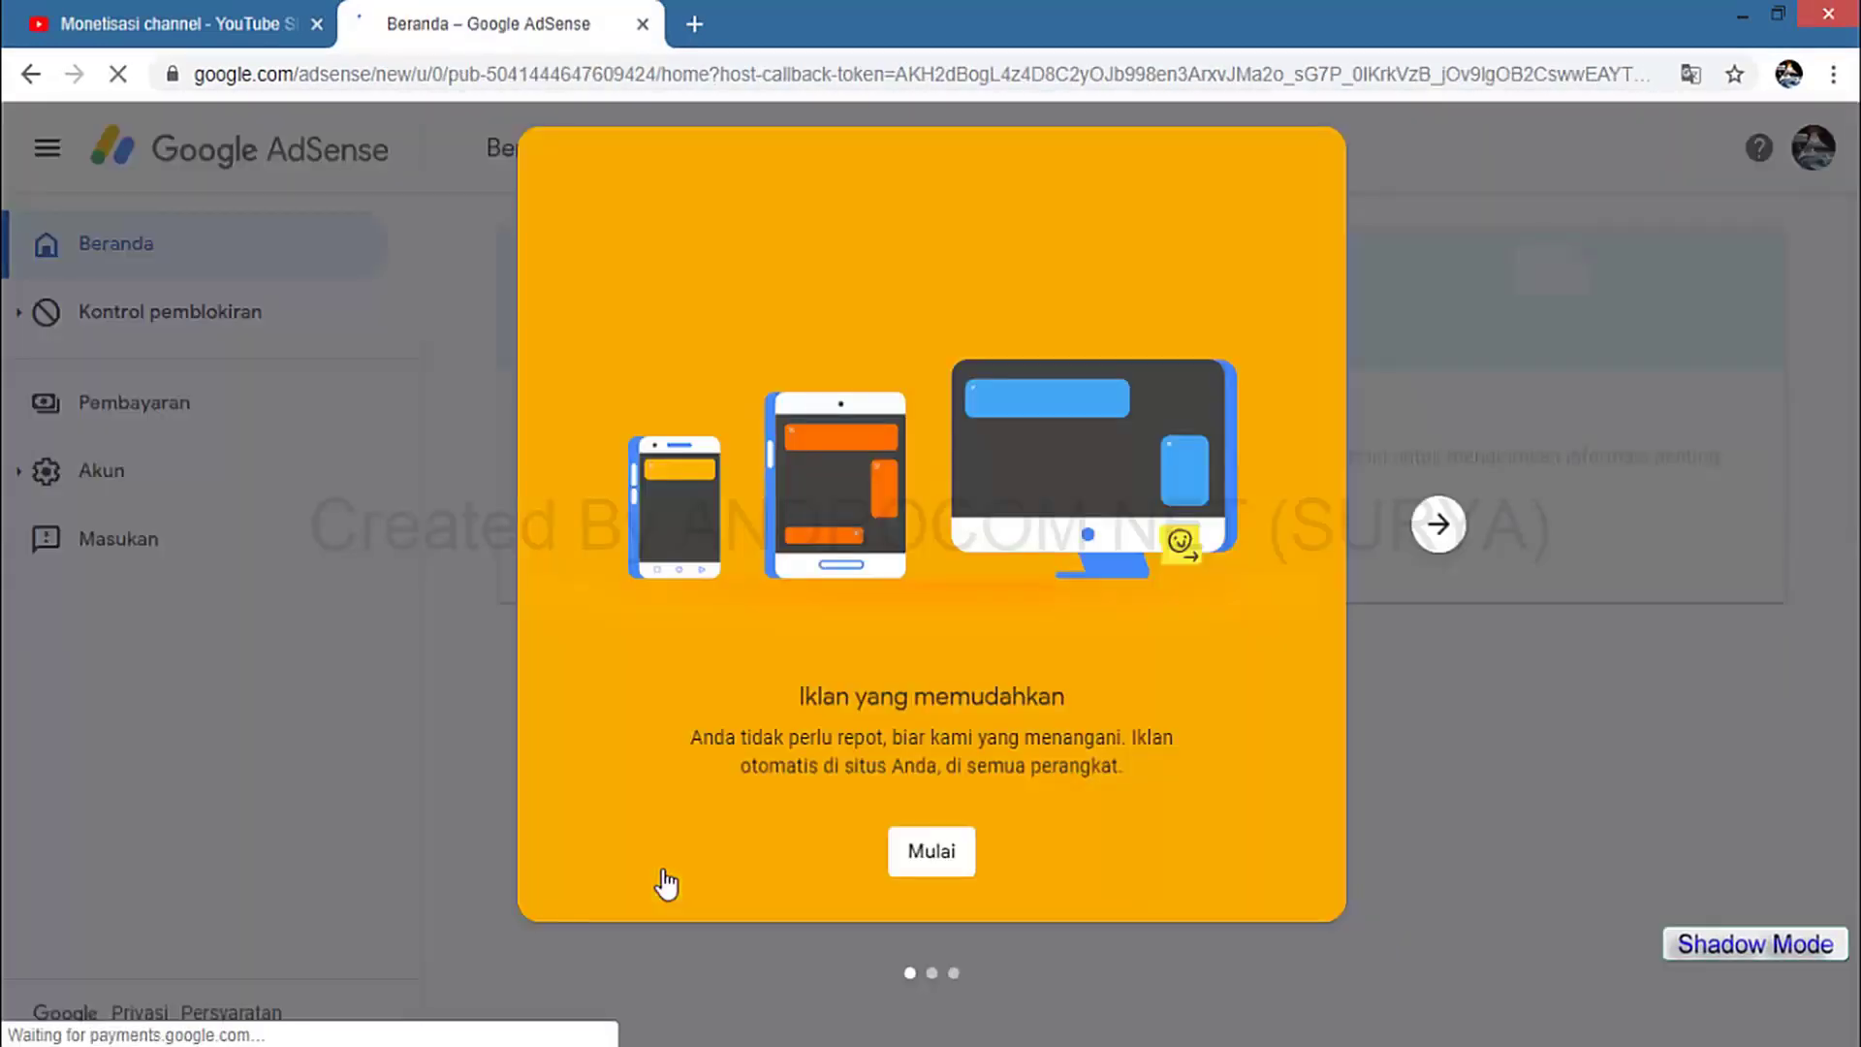
Dismiss the AdSense welcome tour slides and start the setup with Mulai.
left_click(1440, 527)
left_click(1441, 526)
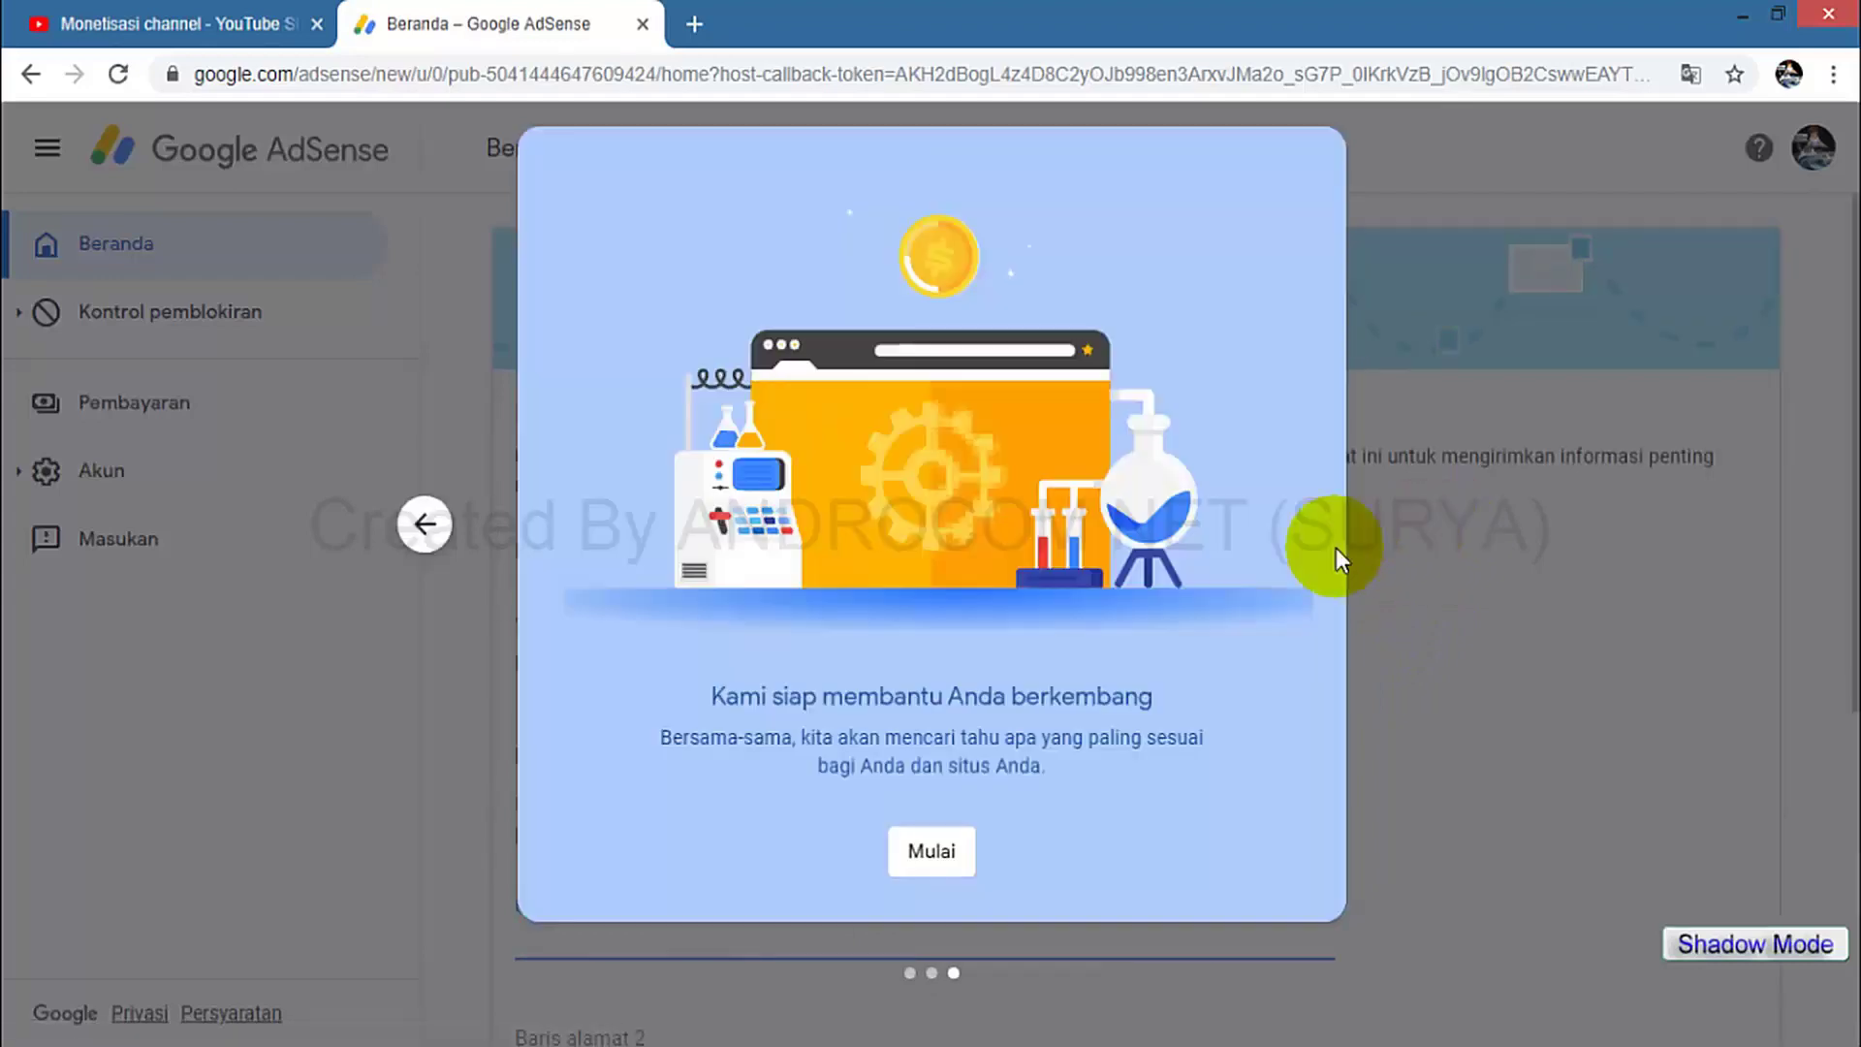
left_click(931, 853)
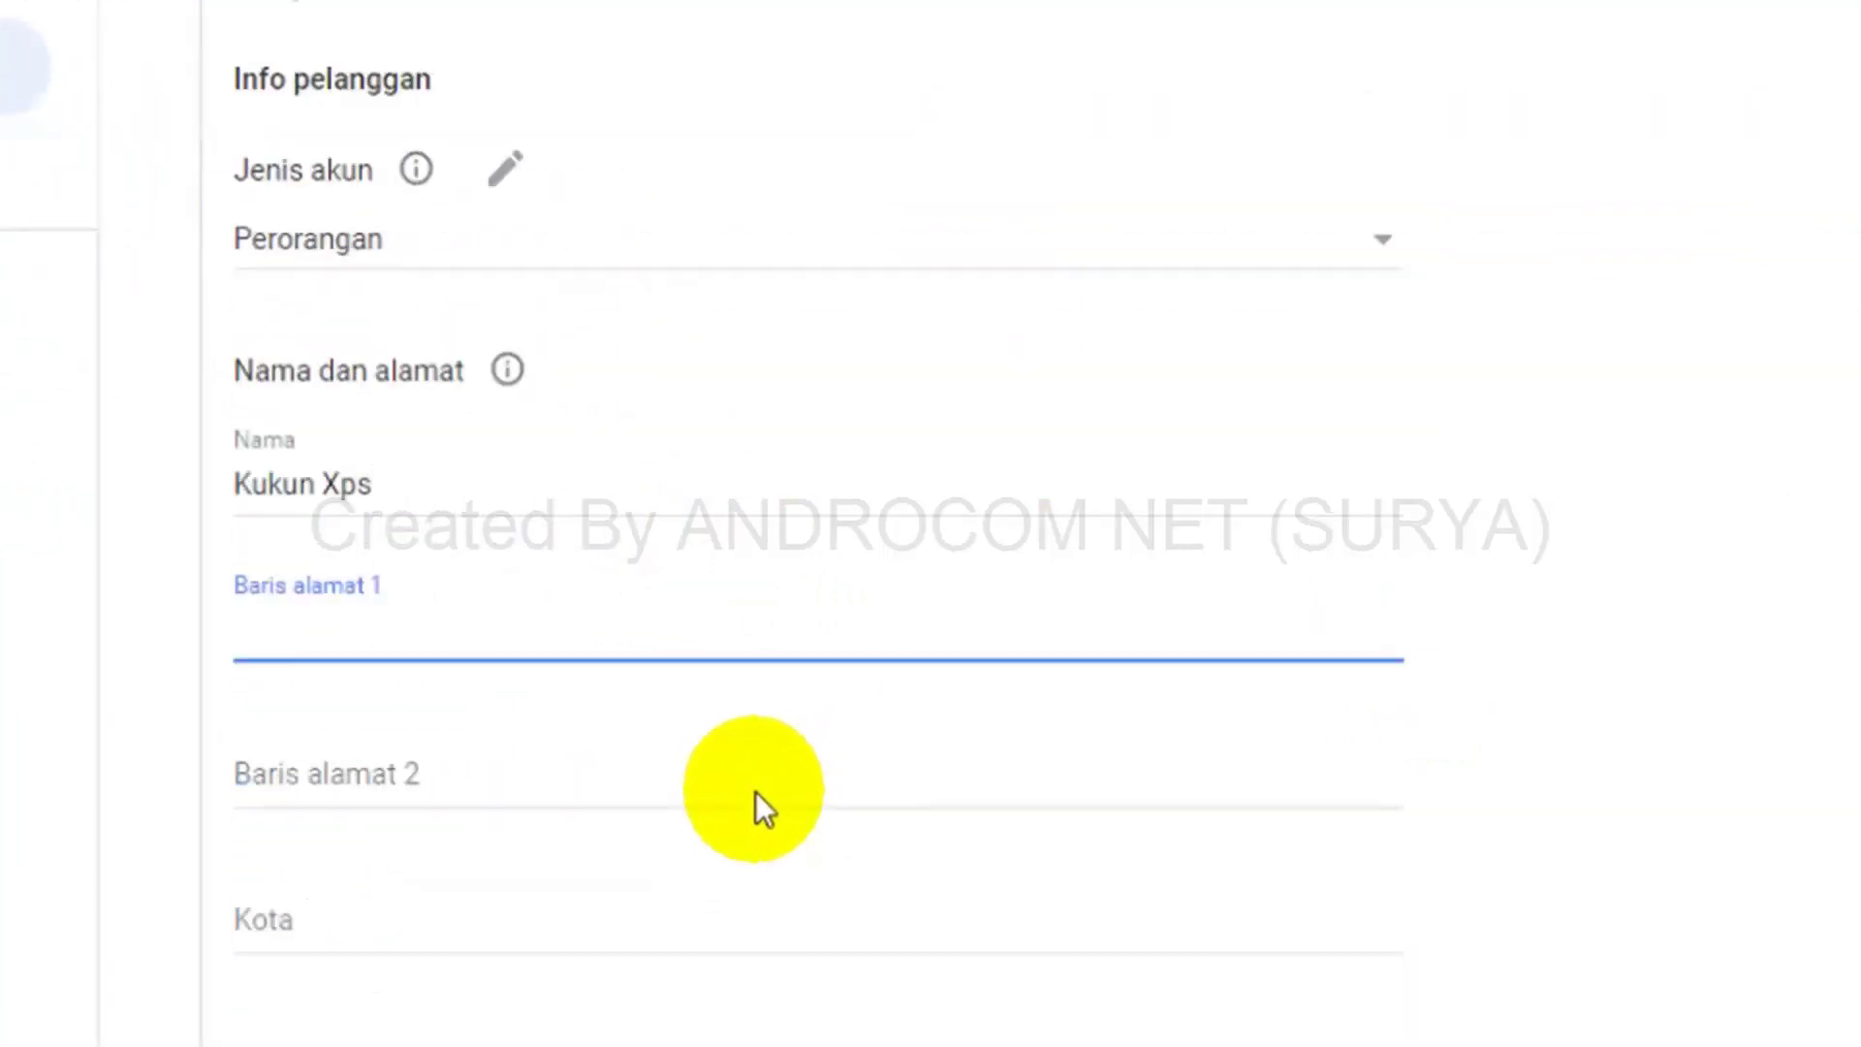
scroll(754, 791, "down", 3)
scroll(754, 791, "up", 6)
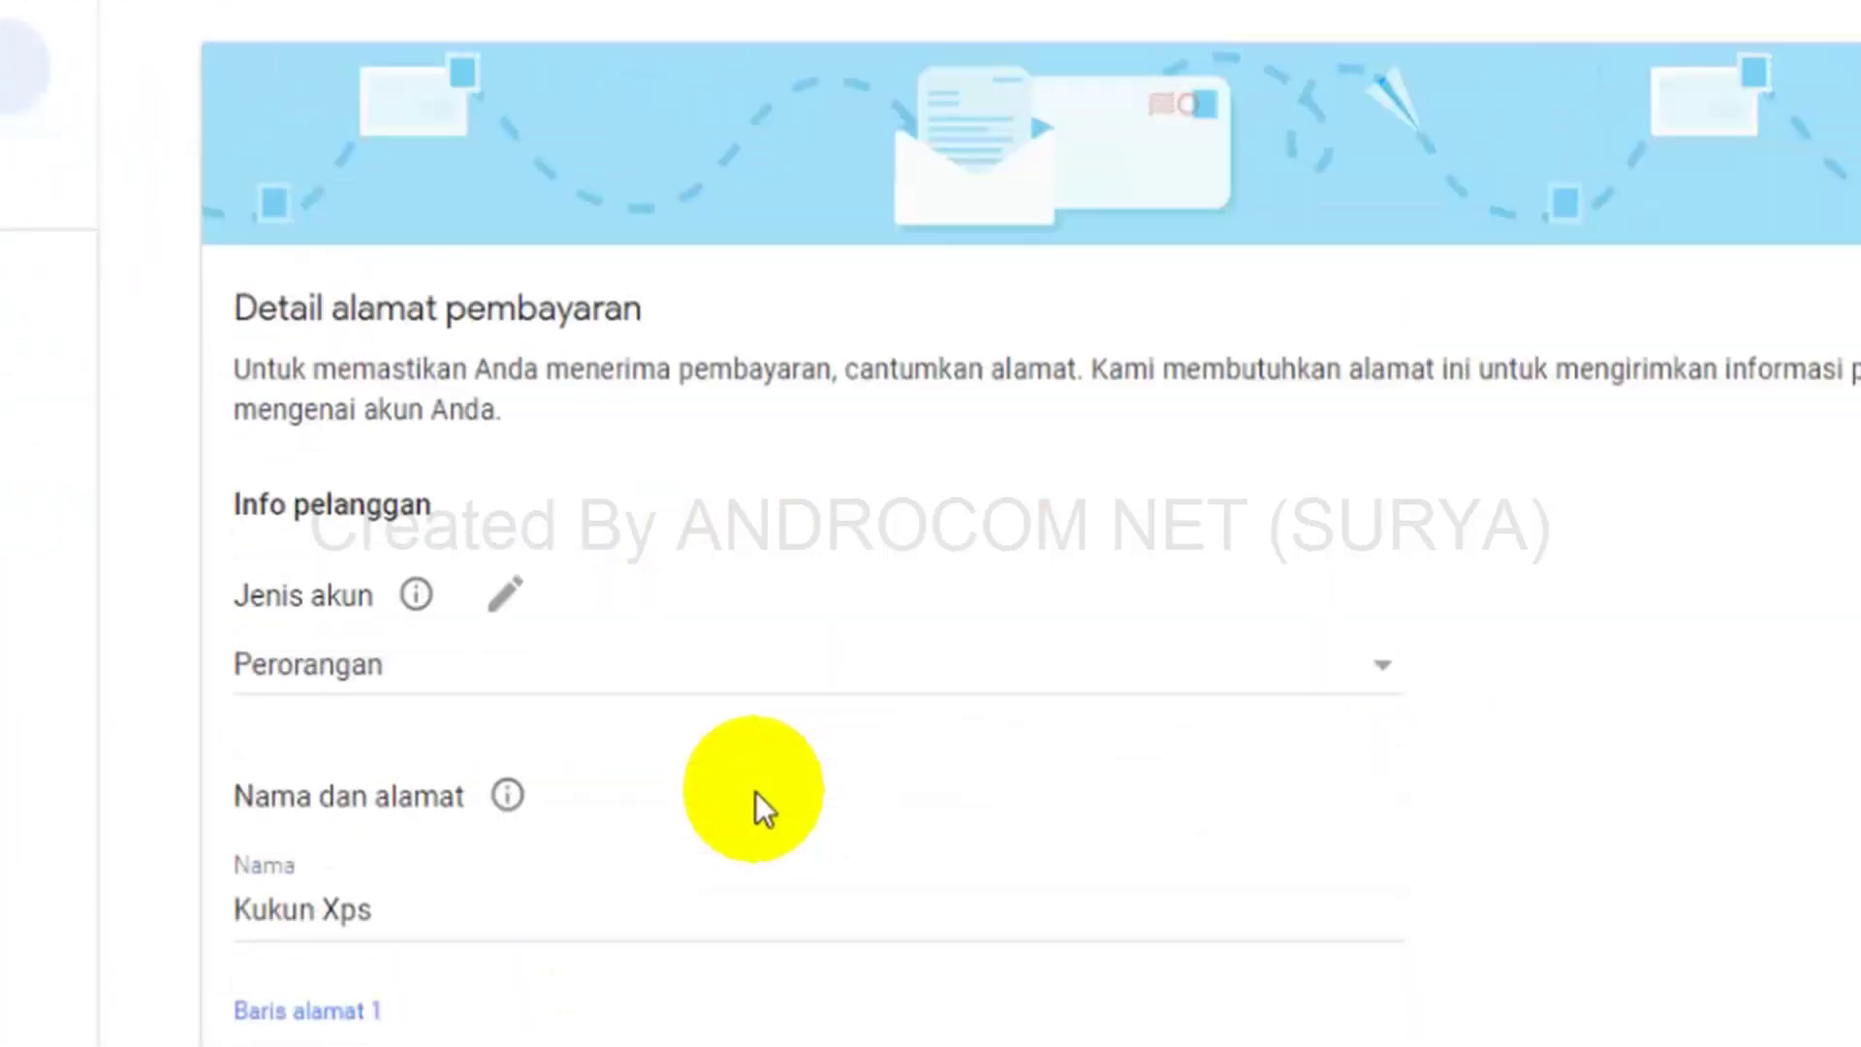
scroll(754, 791, "down", 5)
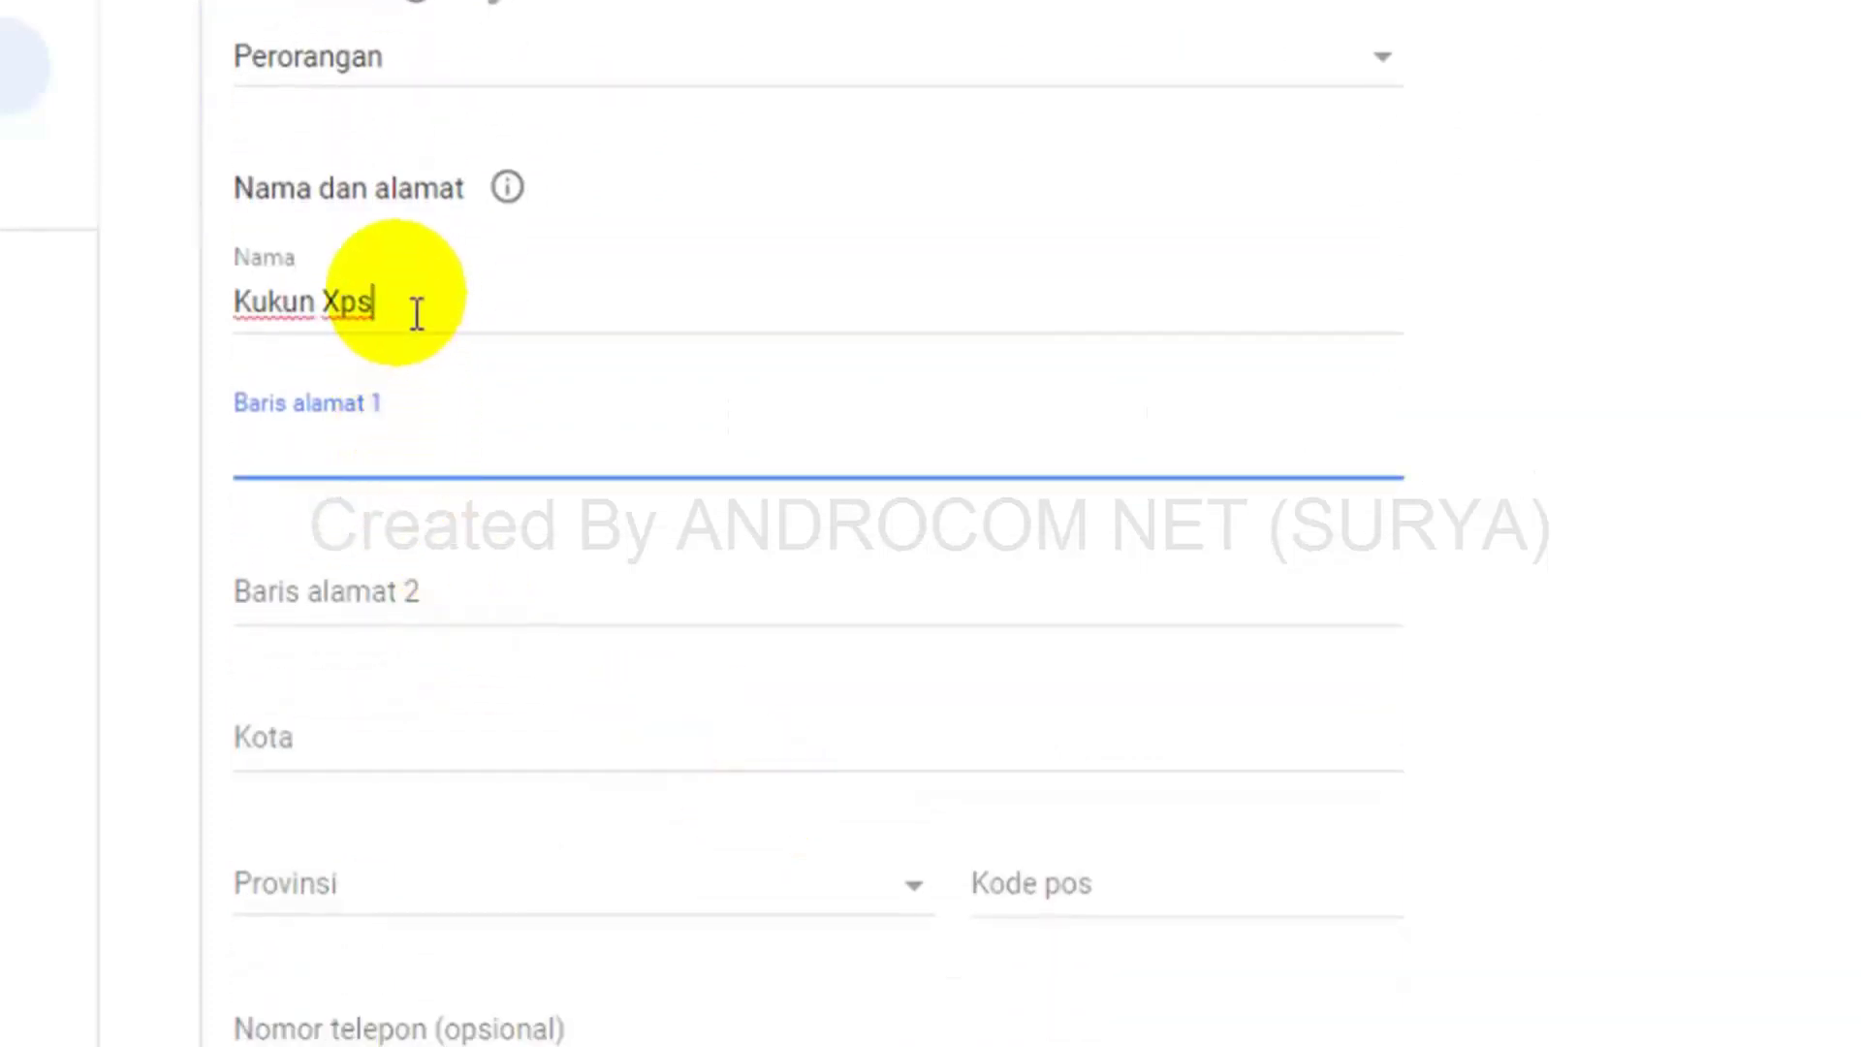
Replace the Nama field with the payee's name and enter the street in Baris alamat 1.
left_click_drag(417, 313, 151, 301)
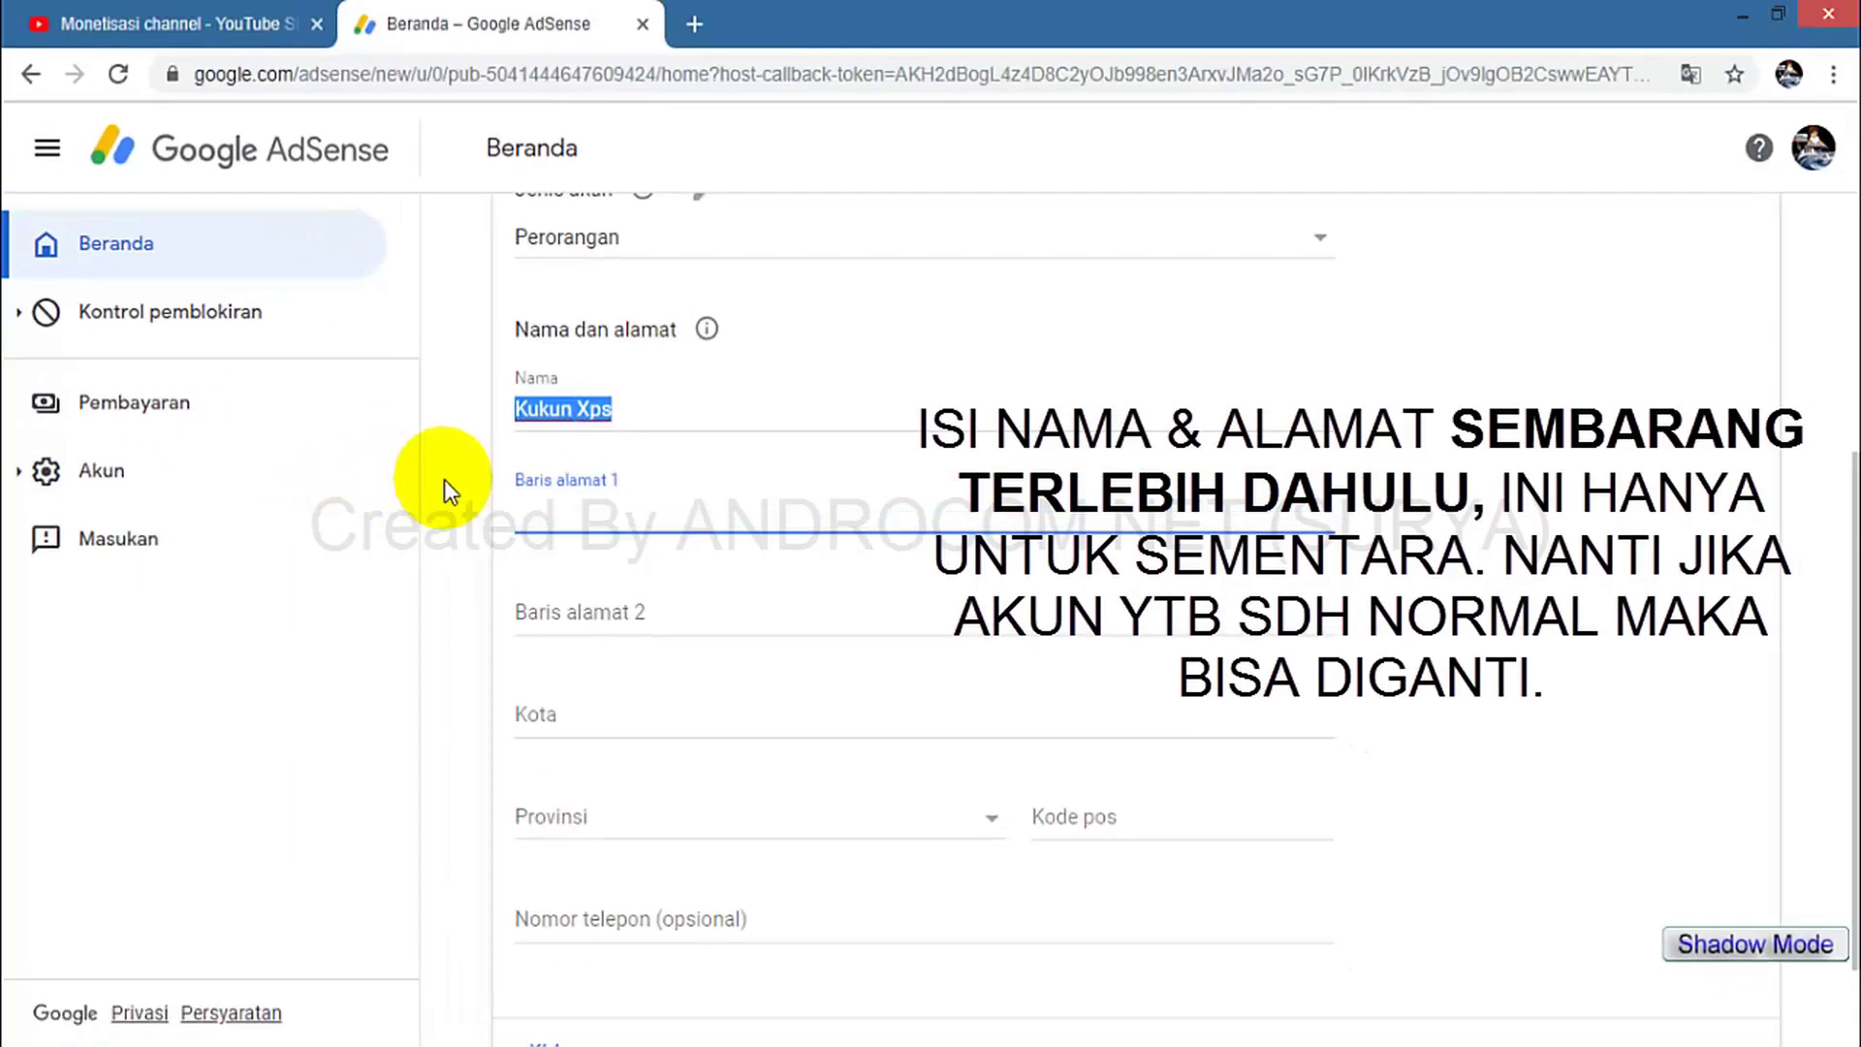
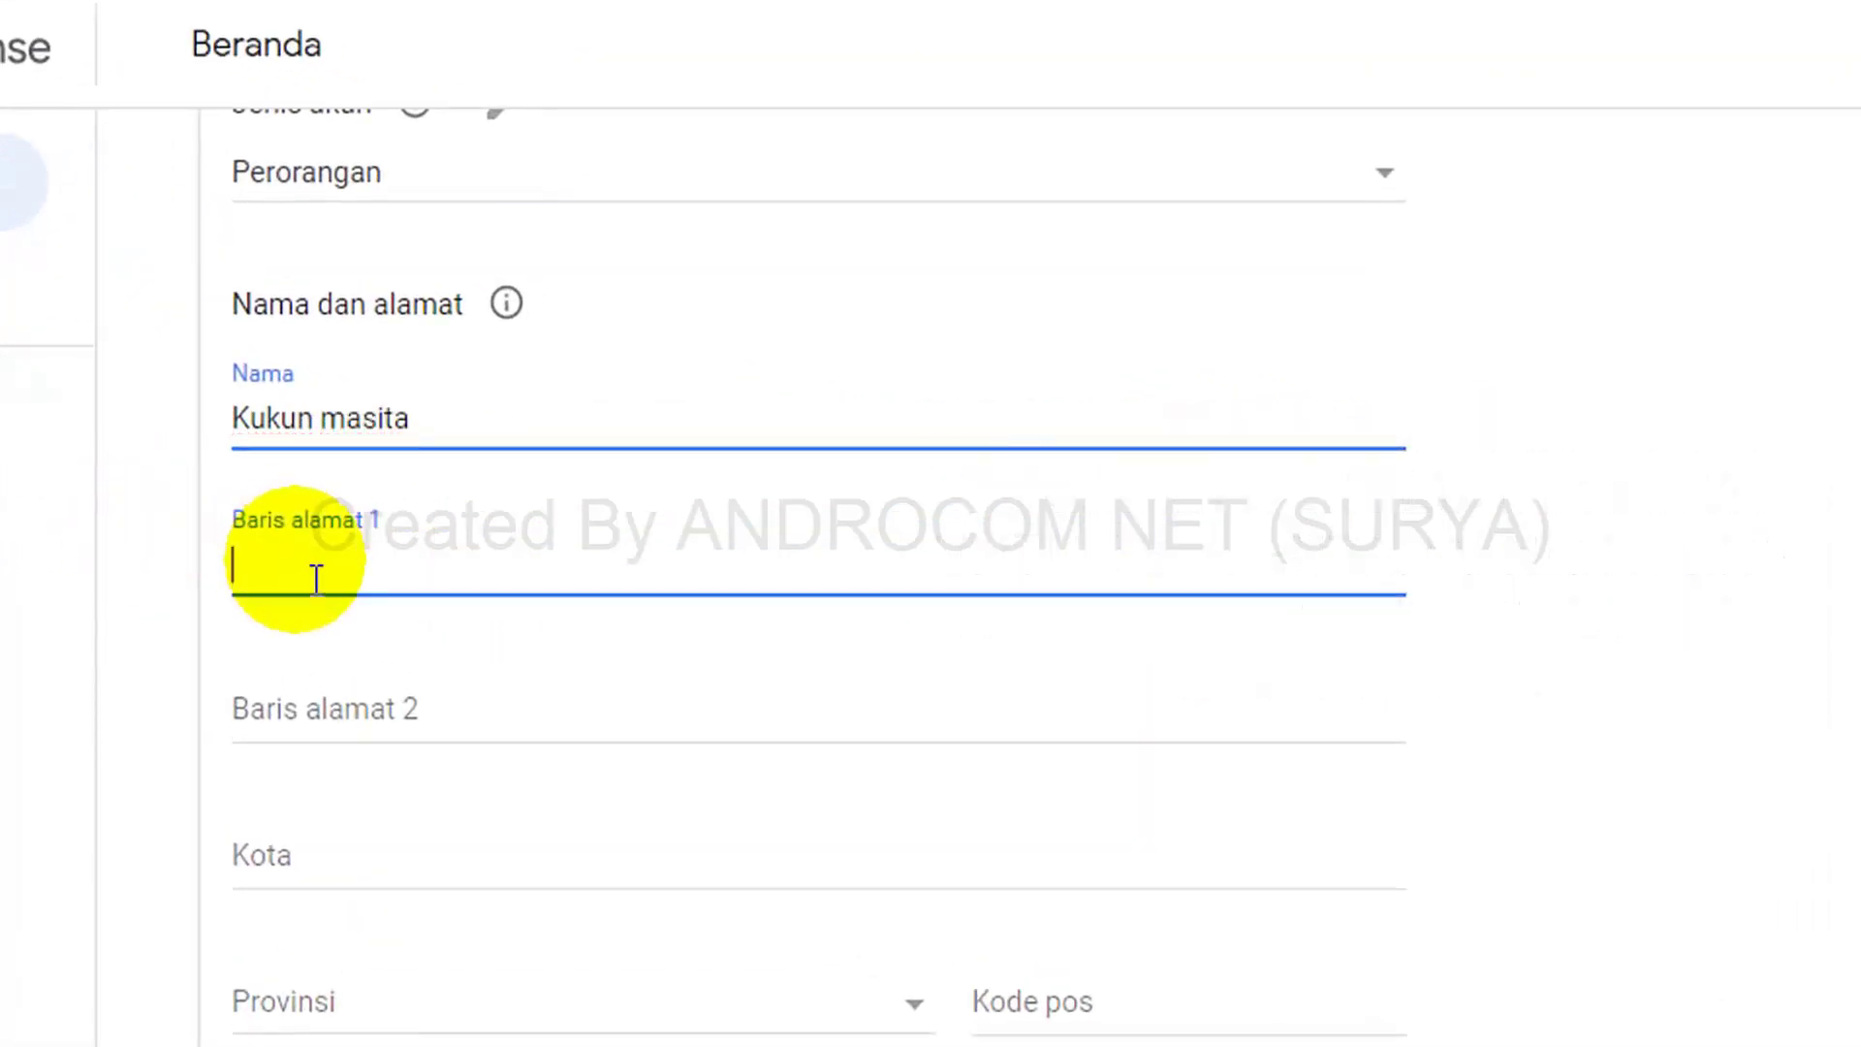
left_click(376, 565)
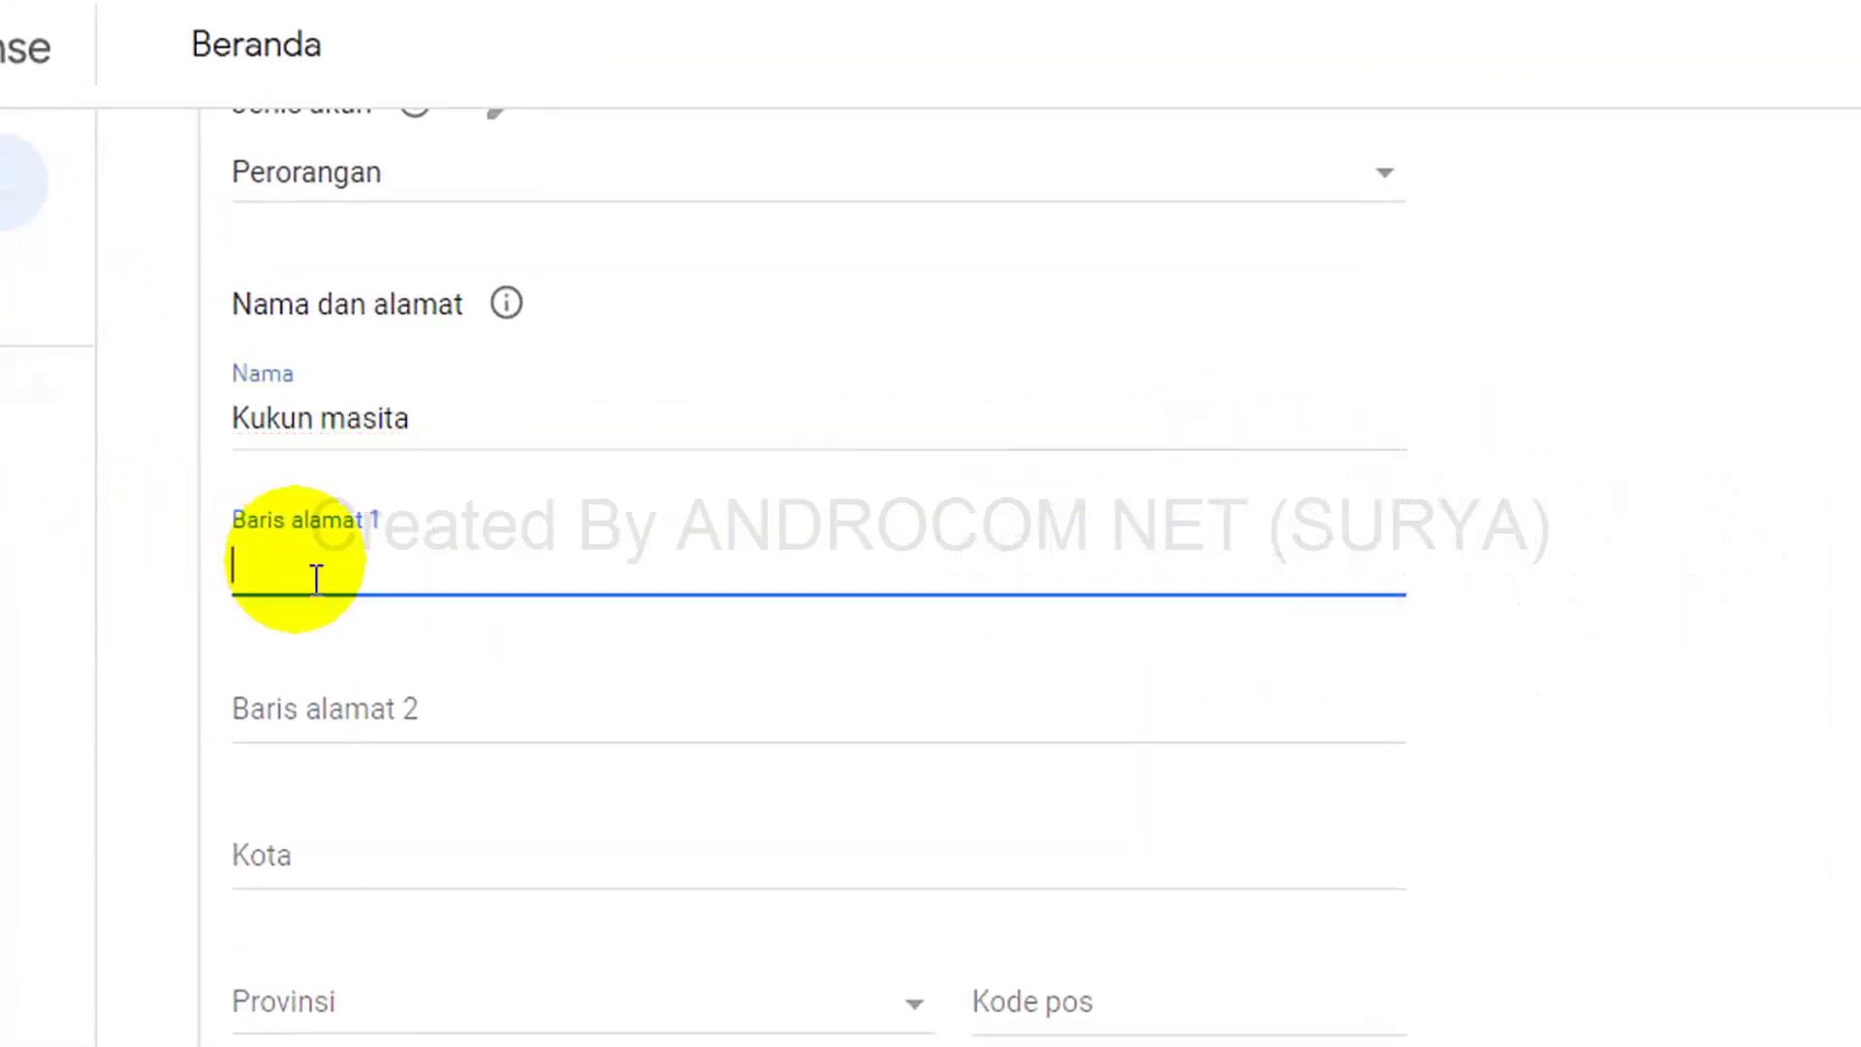
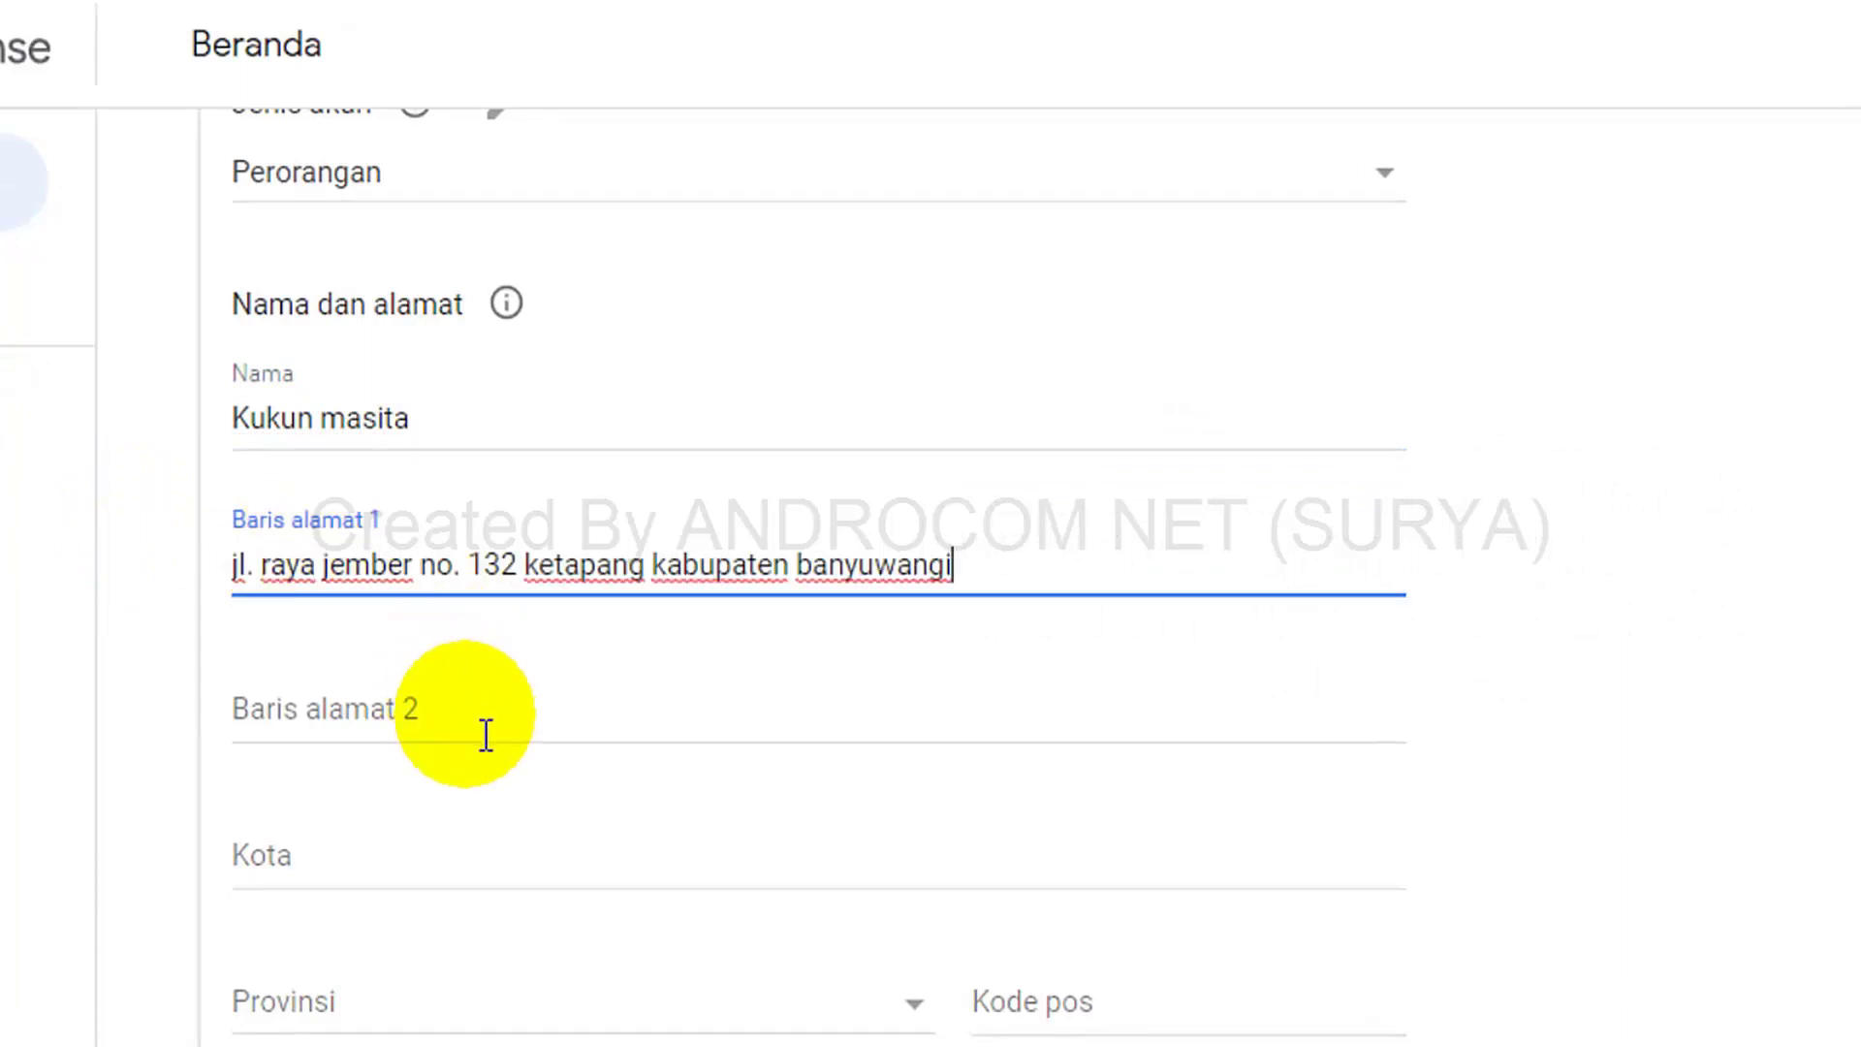
left_click_drag(1025, 587, 230, 581)
left_click(1031, 594)
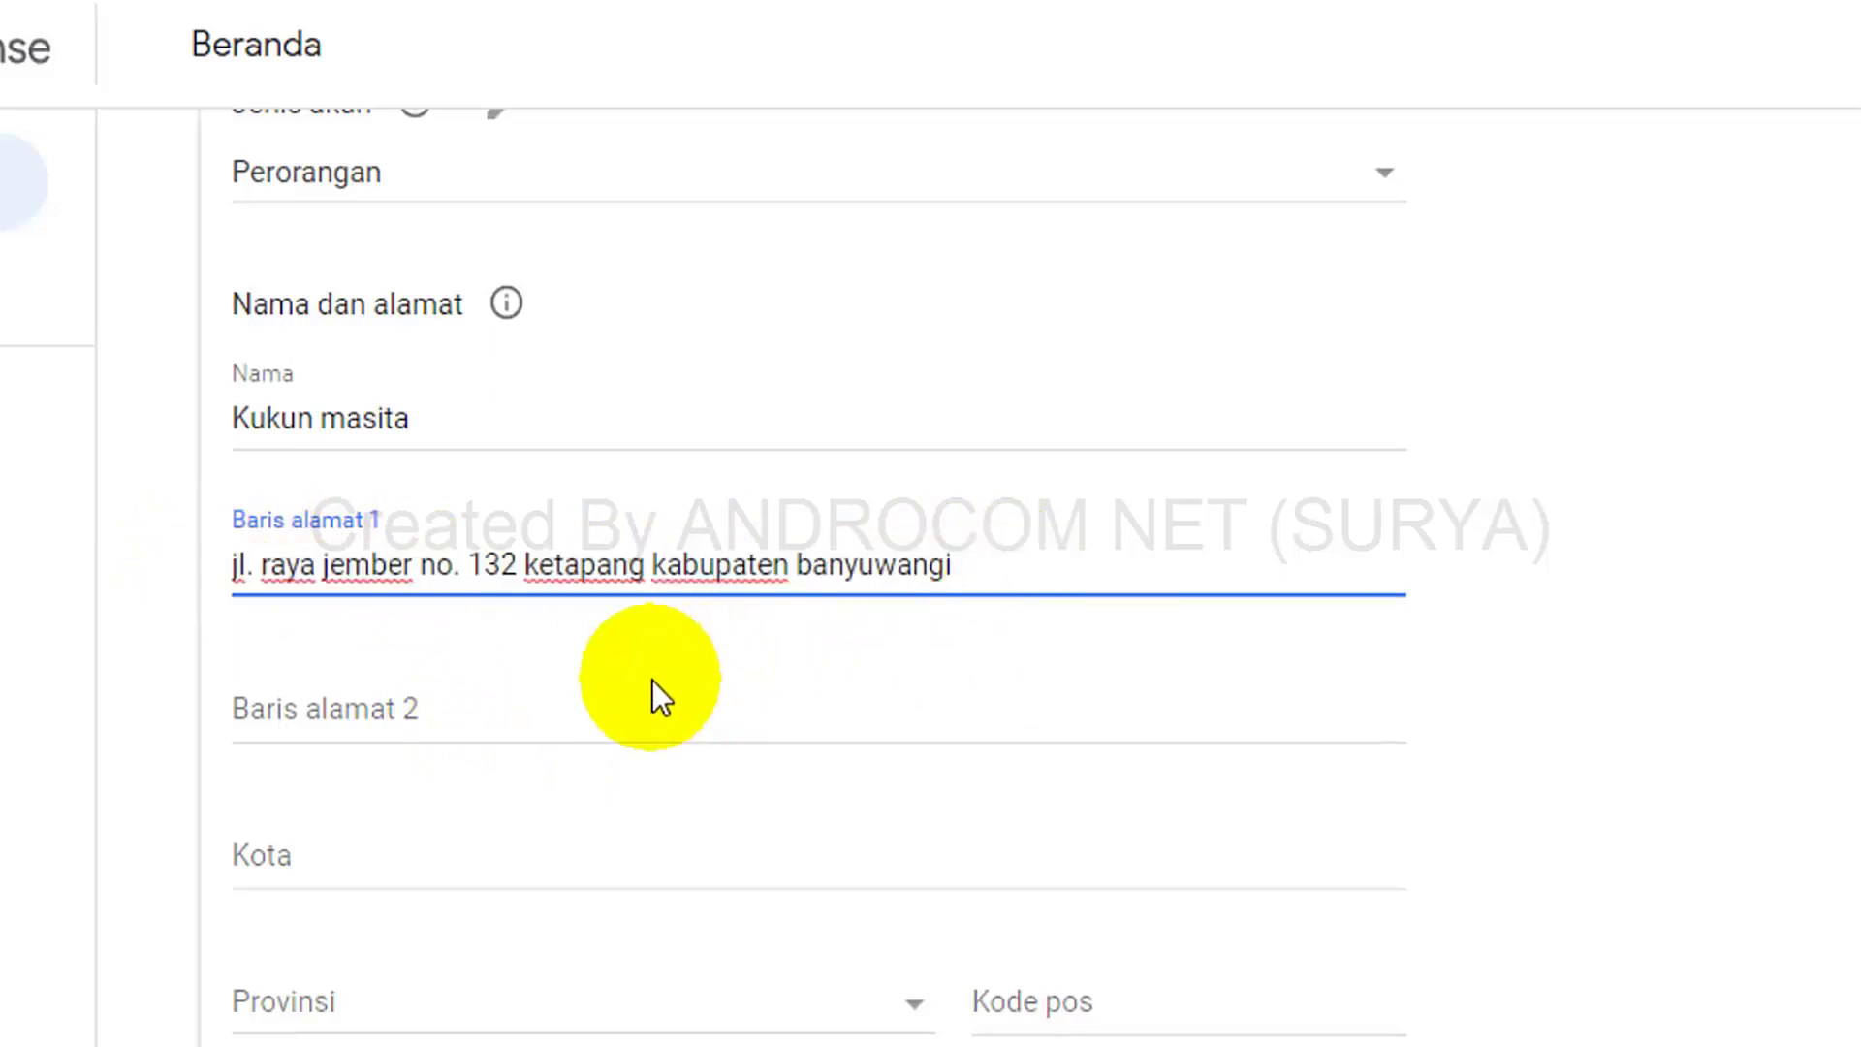
left_click_drag(948, 588, 205, 574)
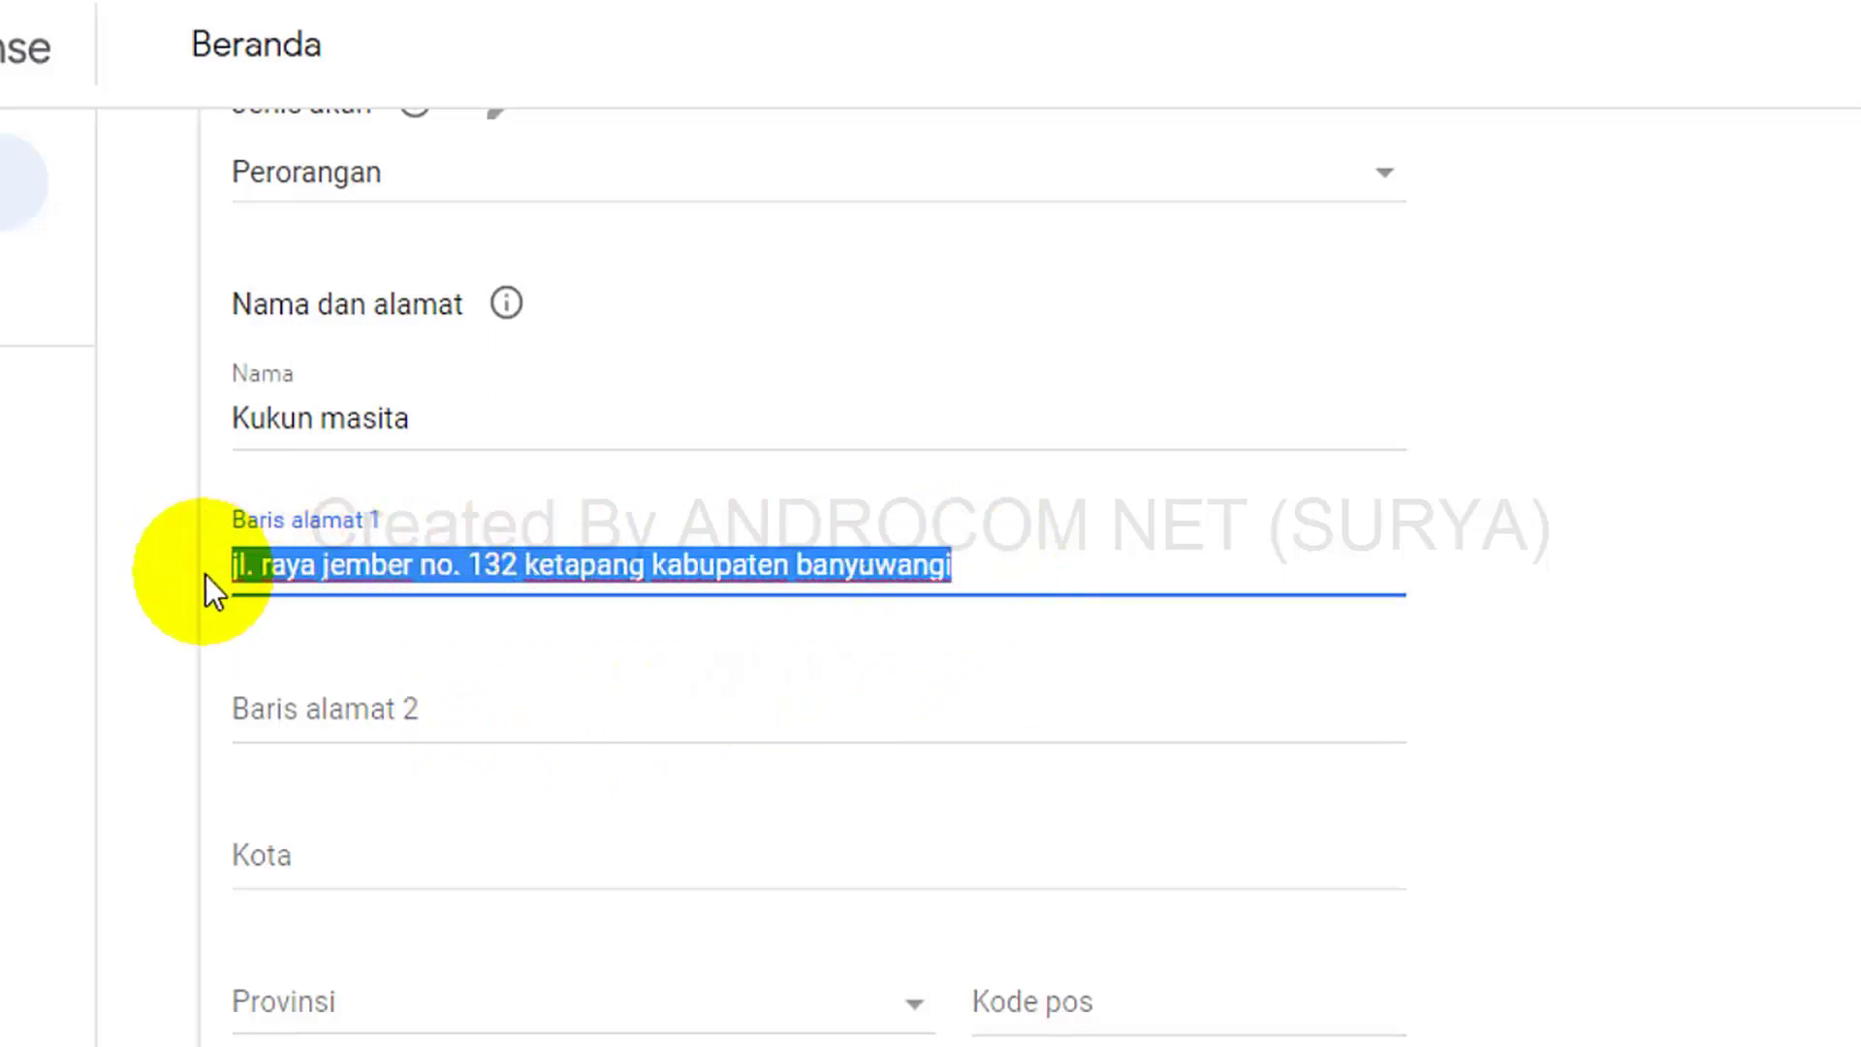
left_click(955, 577)
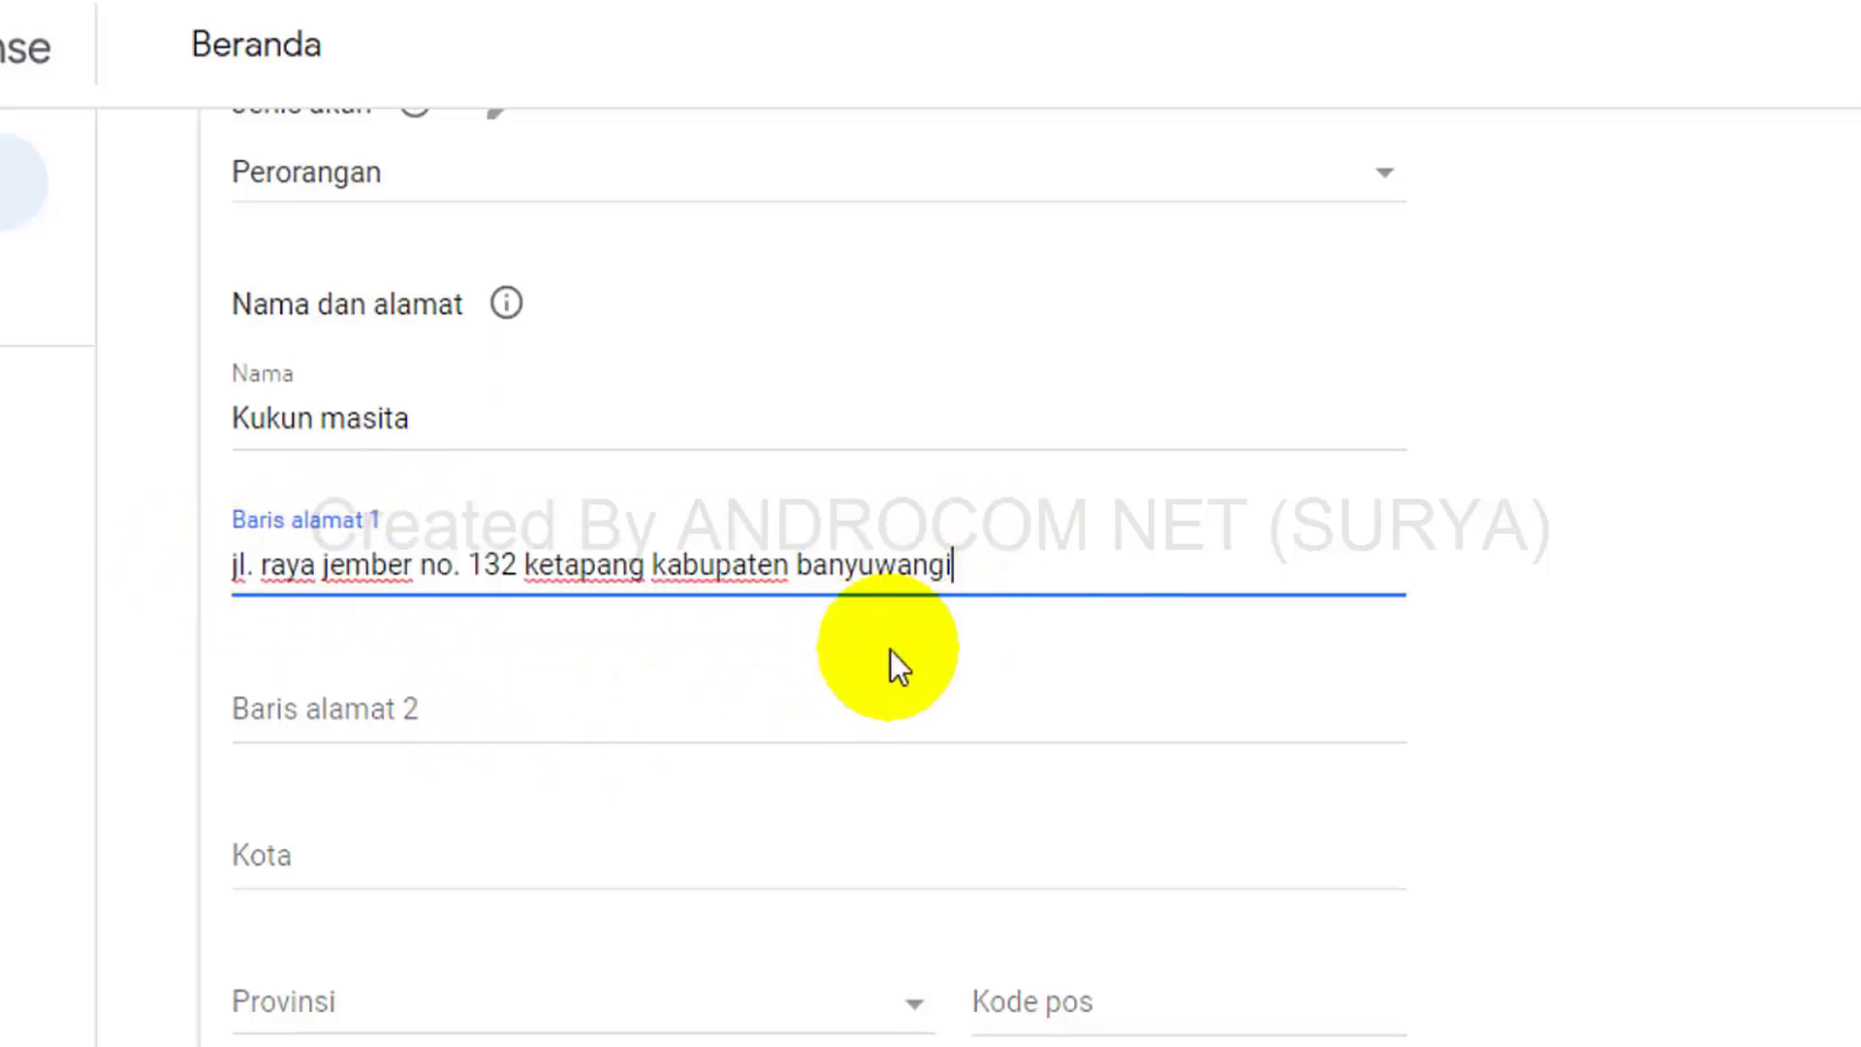
Fill in the city, province and postal code, leave the phone empty, and submit with Kirim.
left_click(482, 735)
scroll(482, 735, "down", 2)
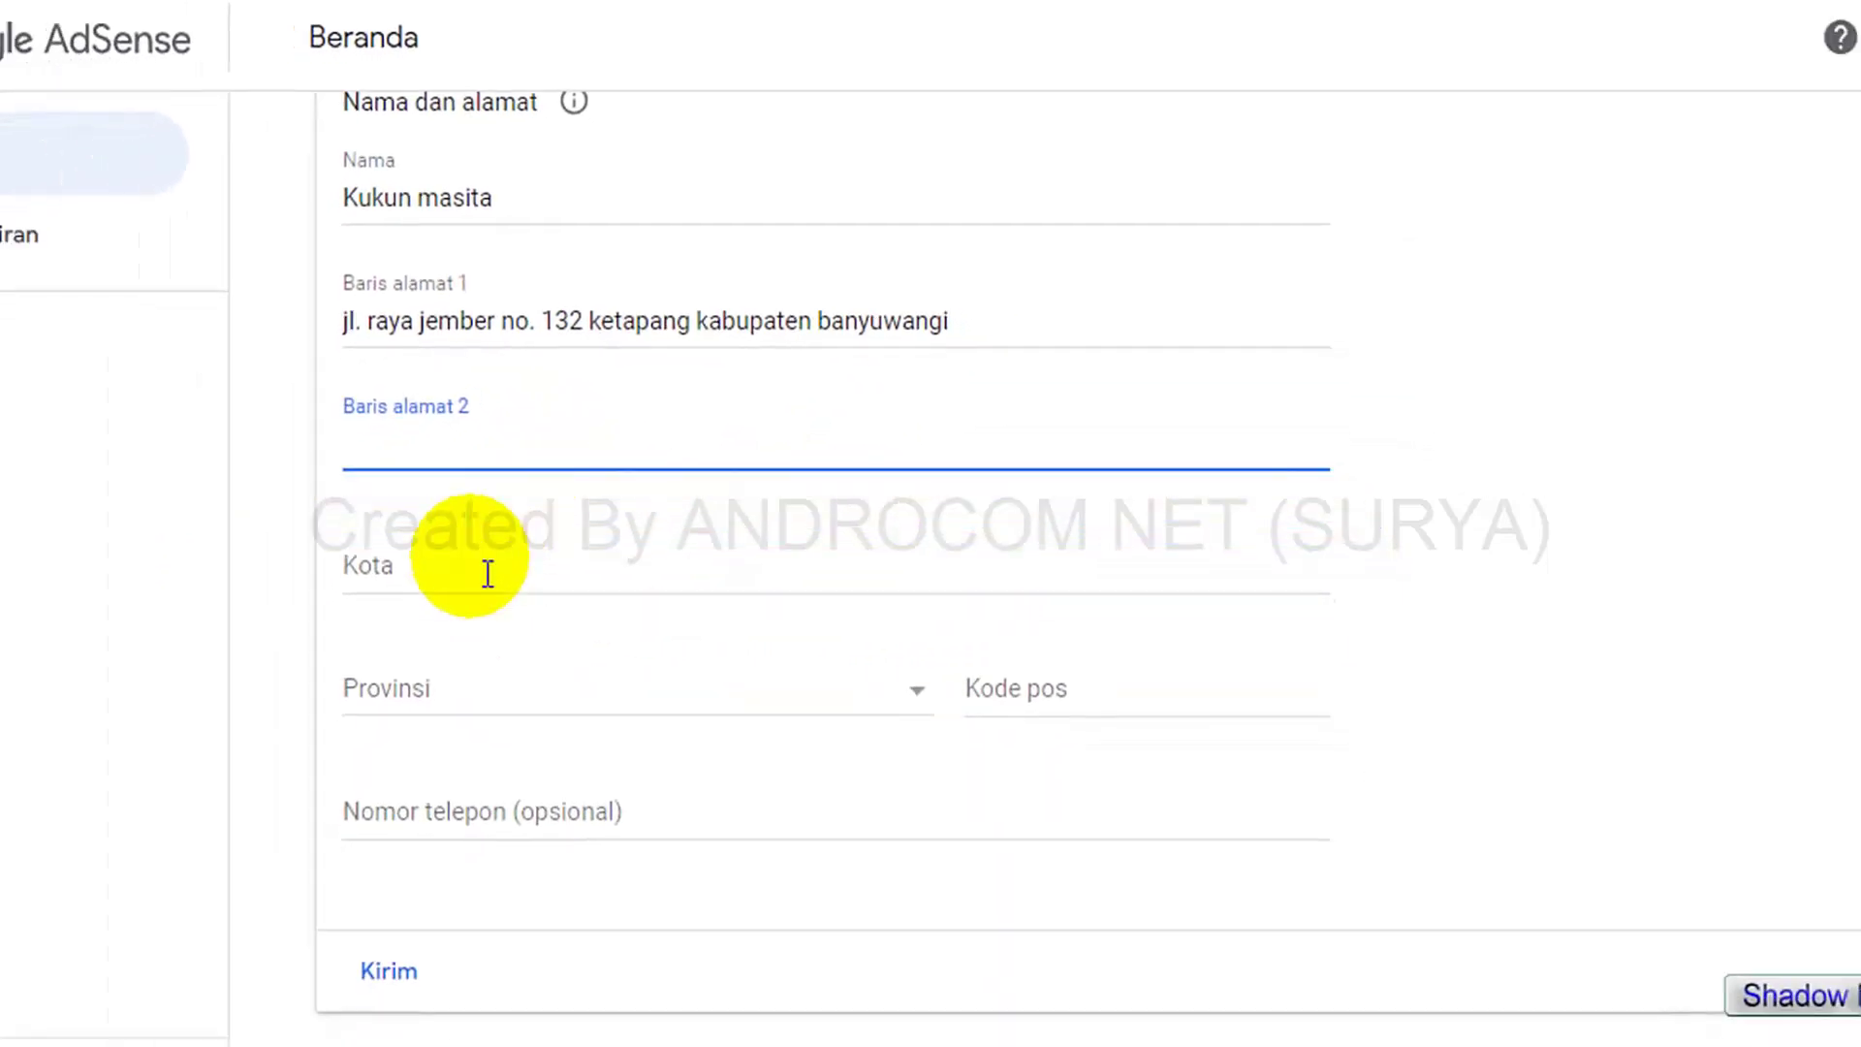
left_click(488, 574)
type("Banyuwangi")
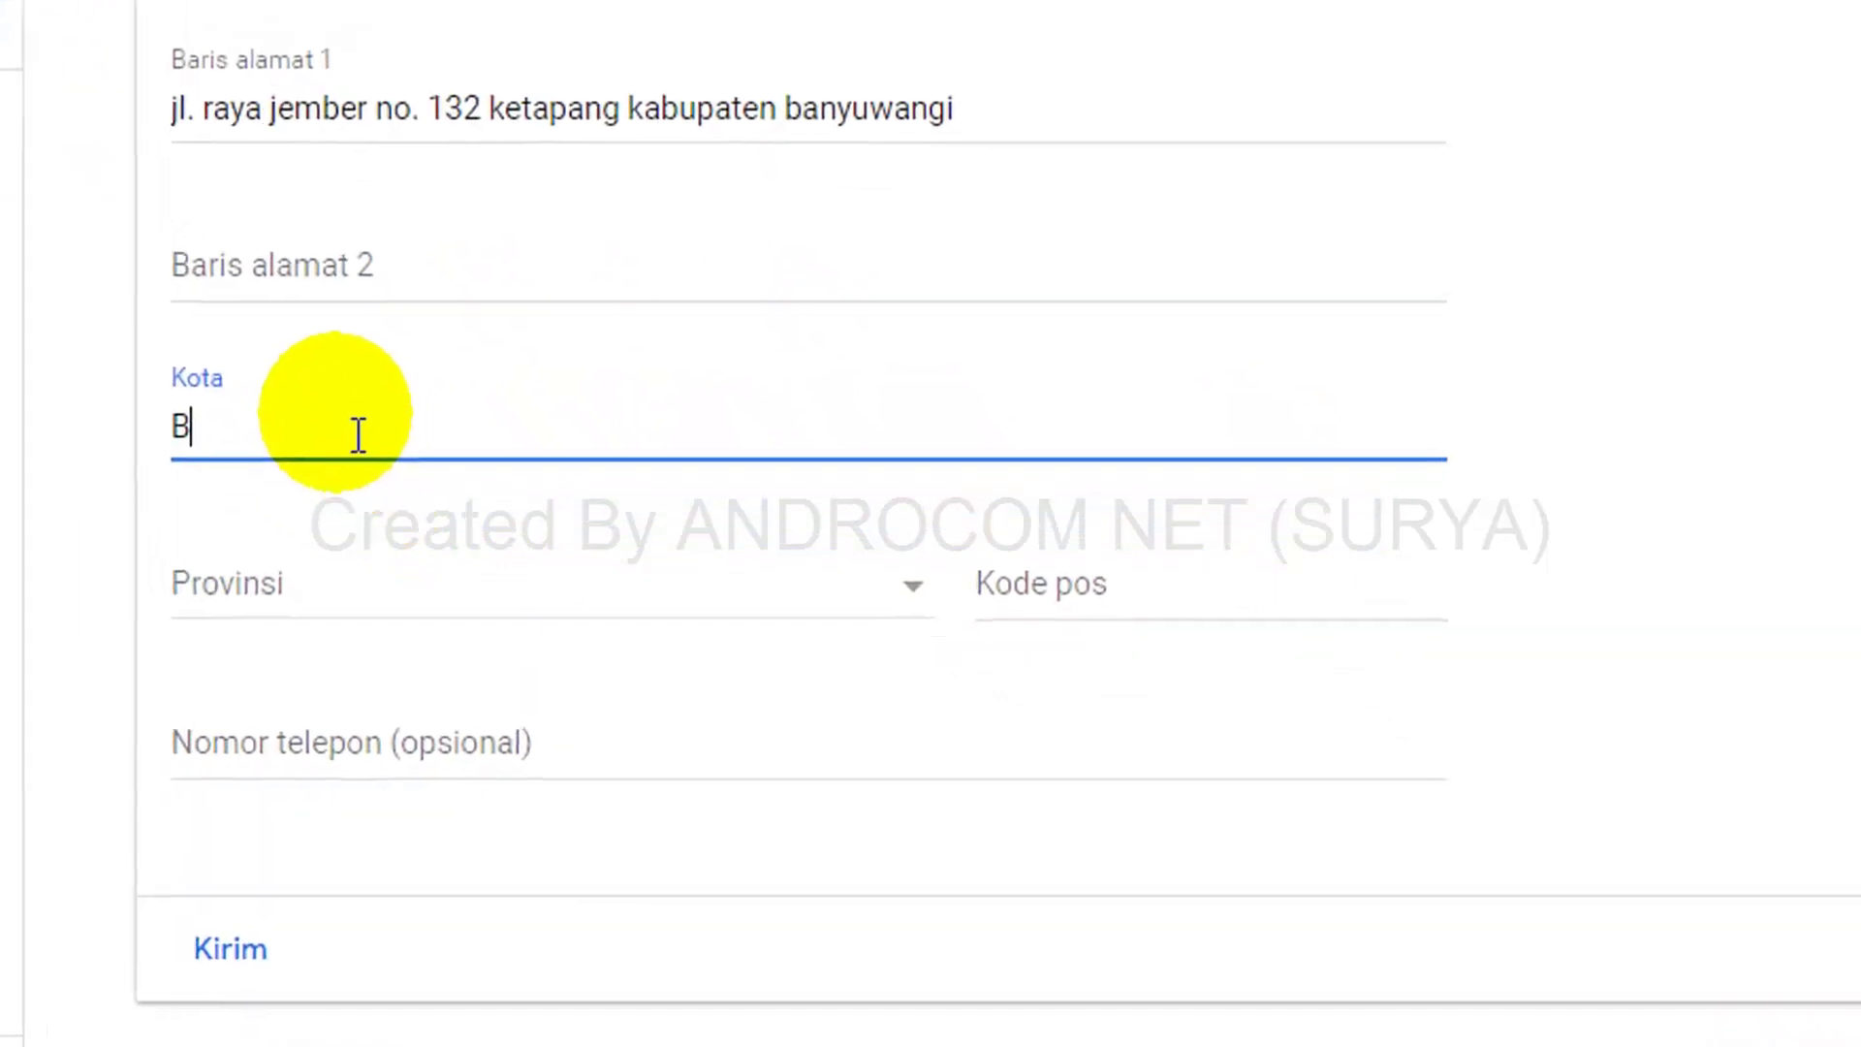
left_click(573, 575)
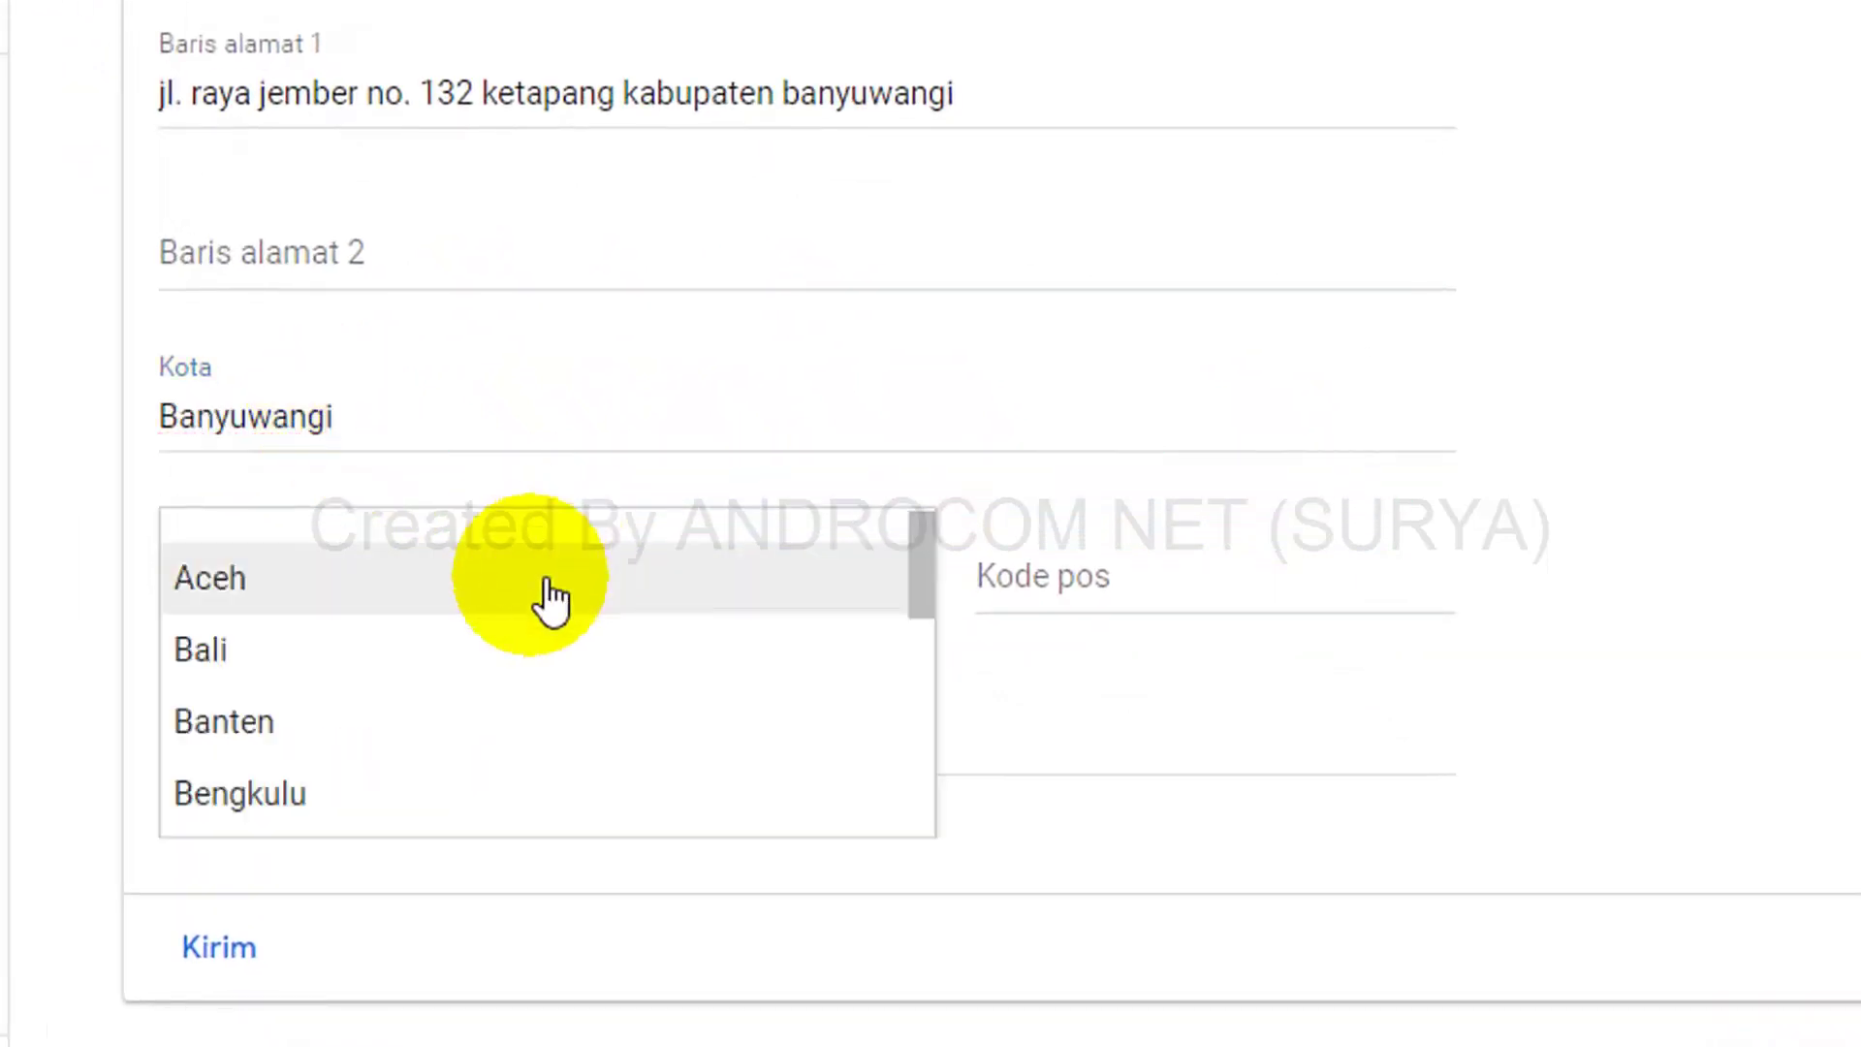
scroll(922, 643, "down", 3)
left_click(853, 697)
left_click(1072, 611)
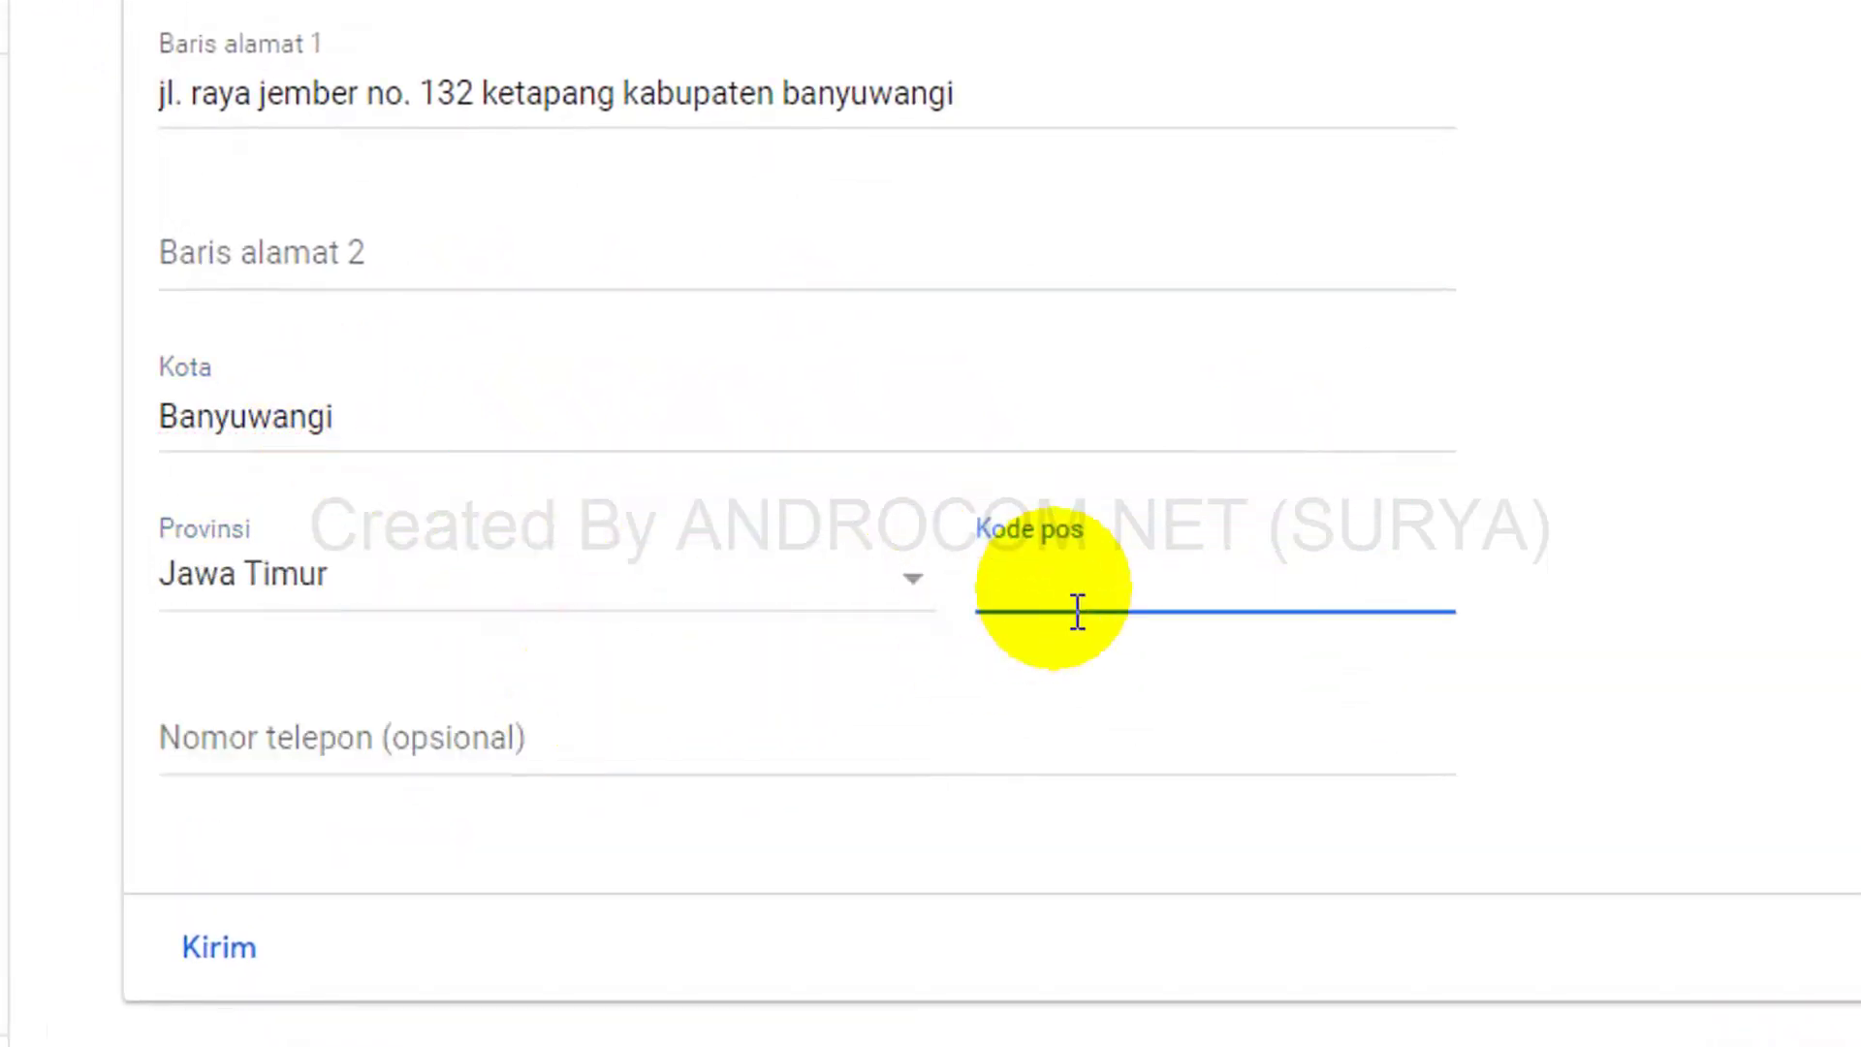
type("68417")
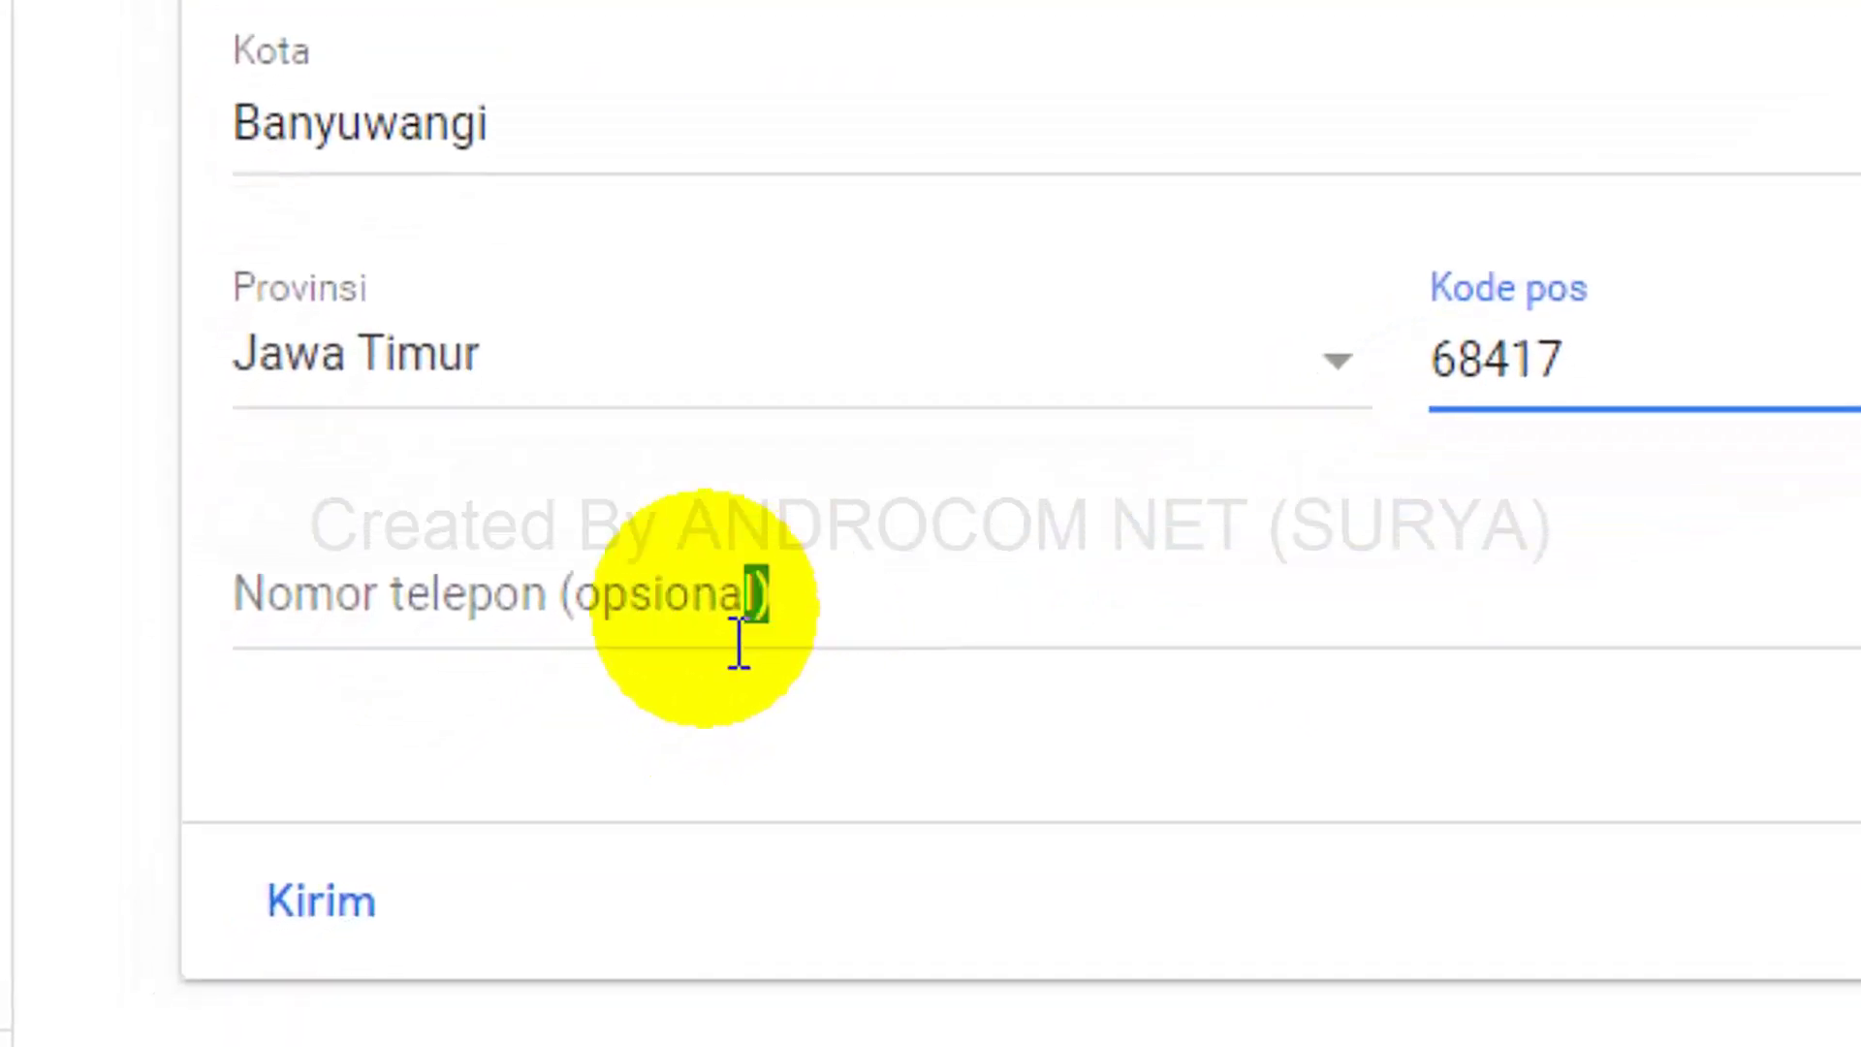
left_click_drag(738, 641, 507, 623)
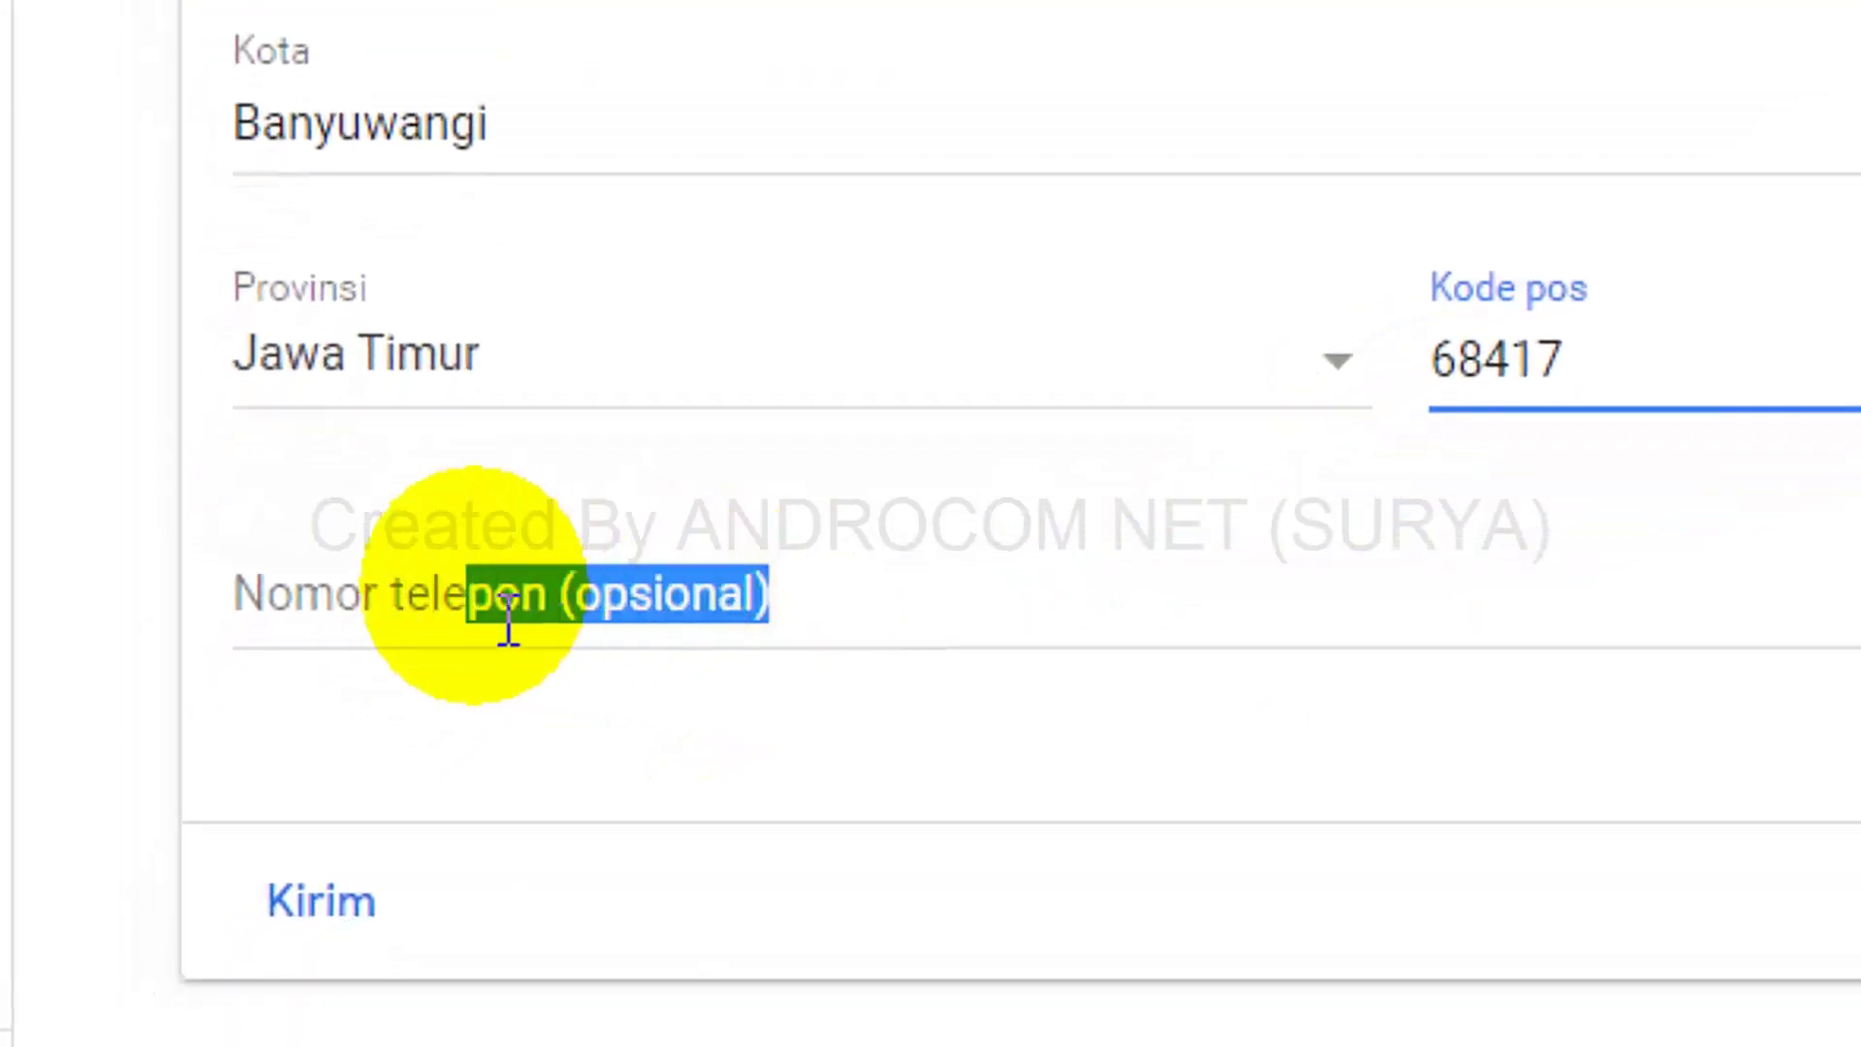
left_click(866, 613)
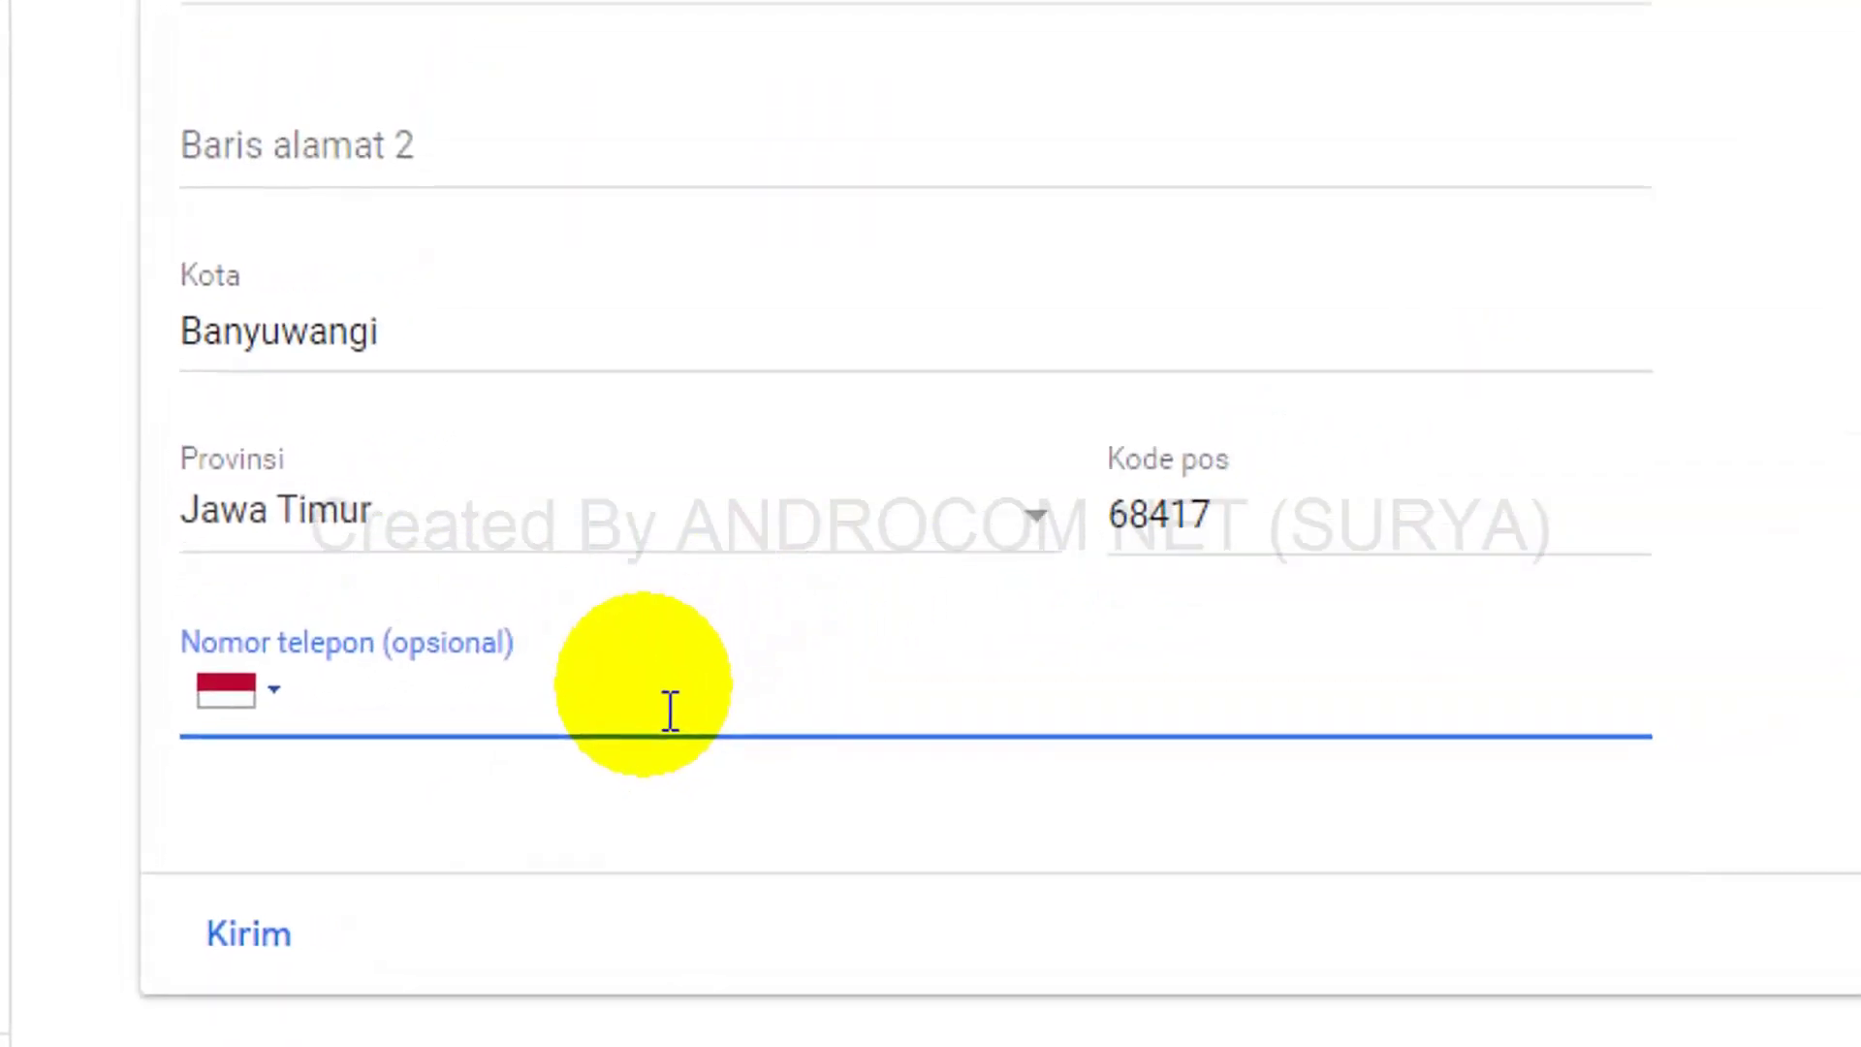
left_click(496, 863)
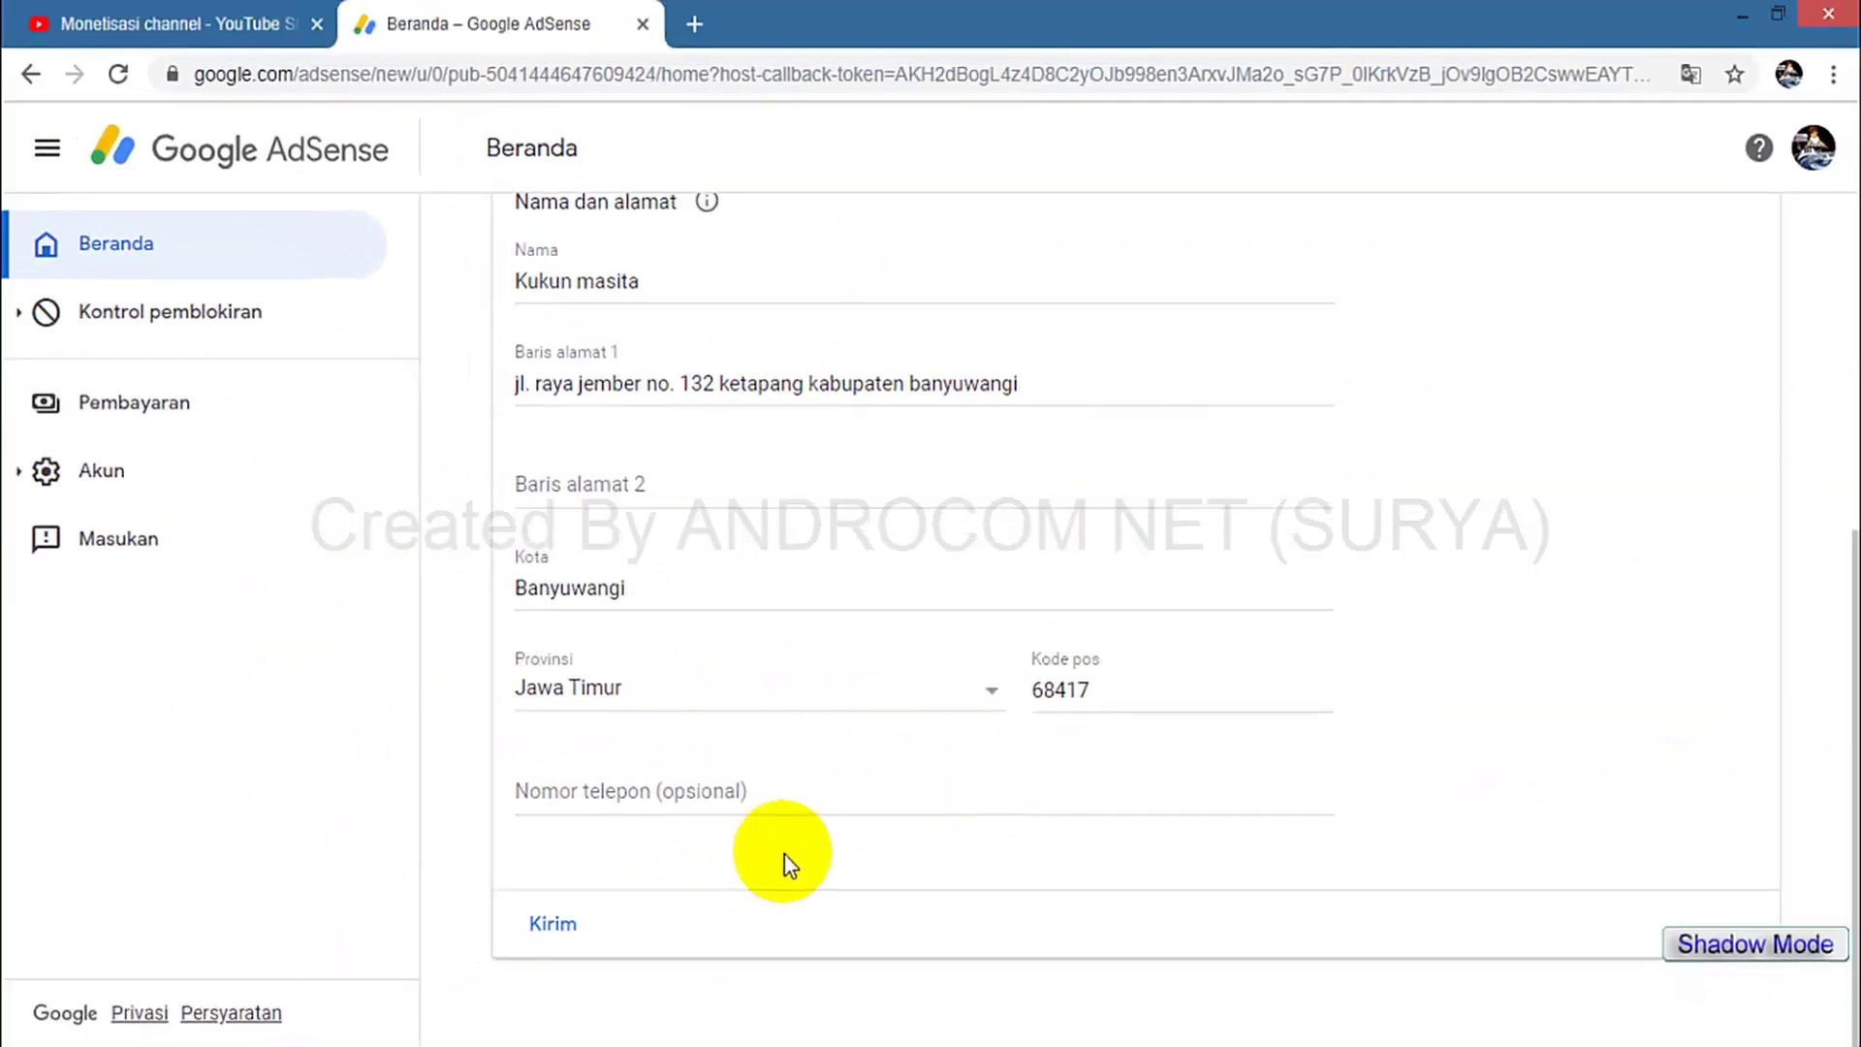
left_click(560, 926)
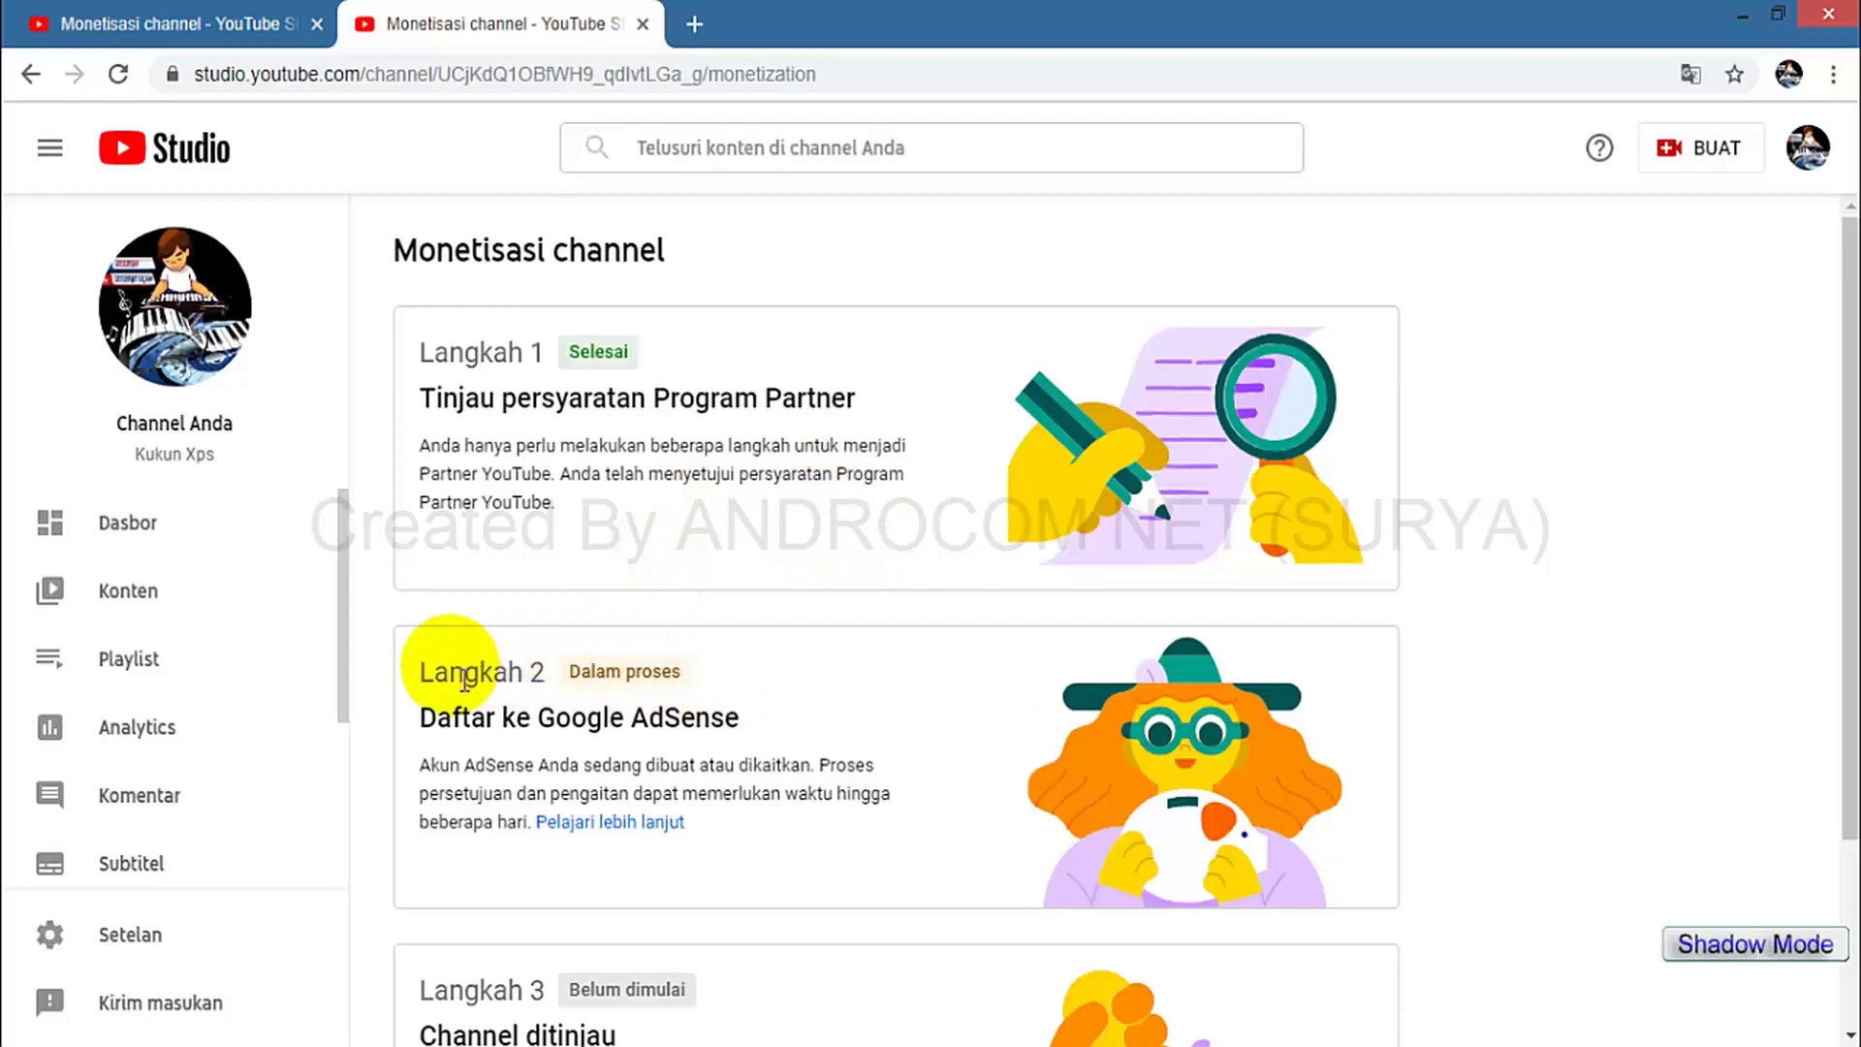
Highlight the account-linking note on Monetisasi and close the leftover monetisation tab.
scroll(822, 691, "down", 3)
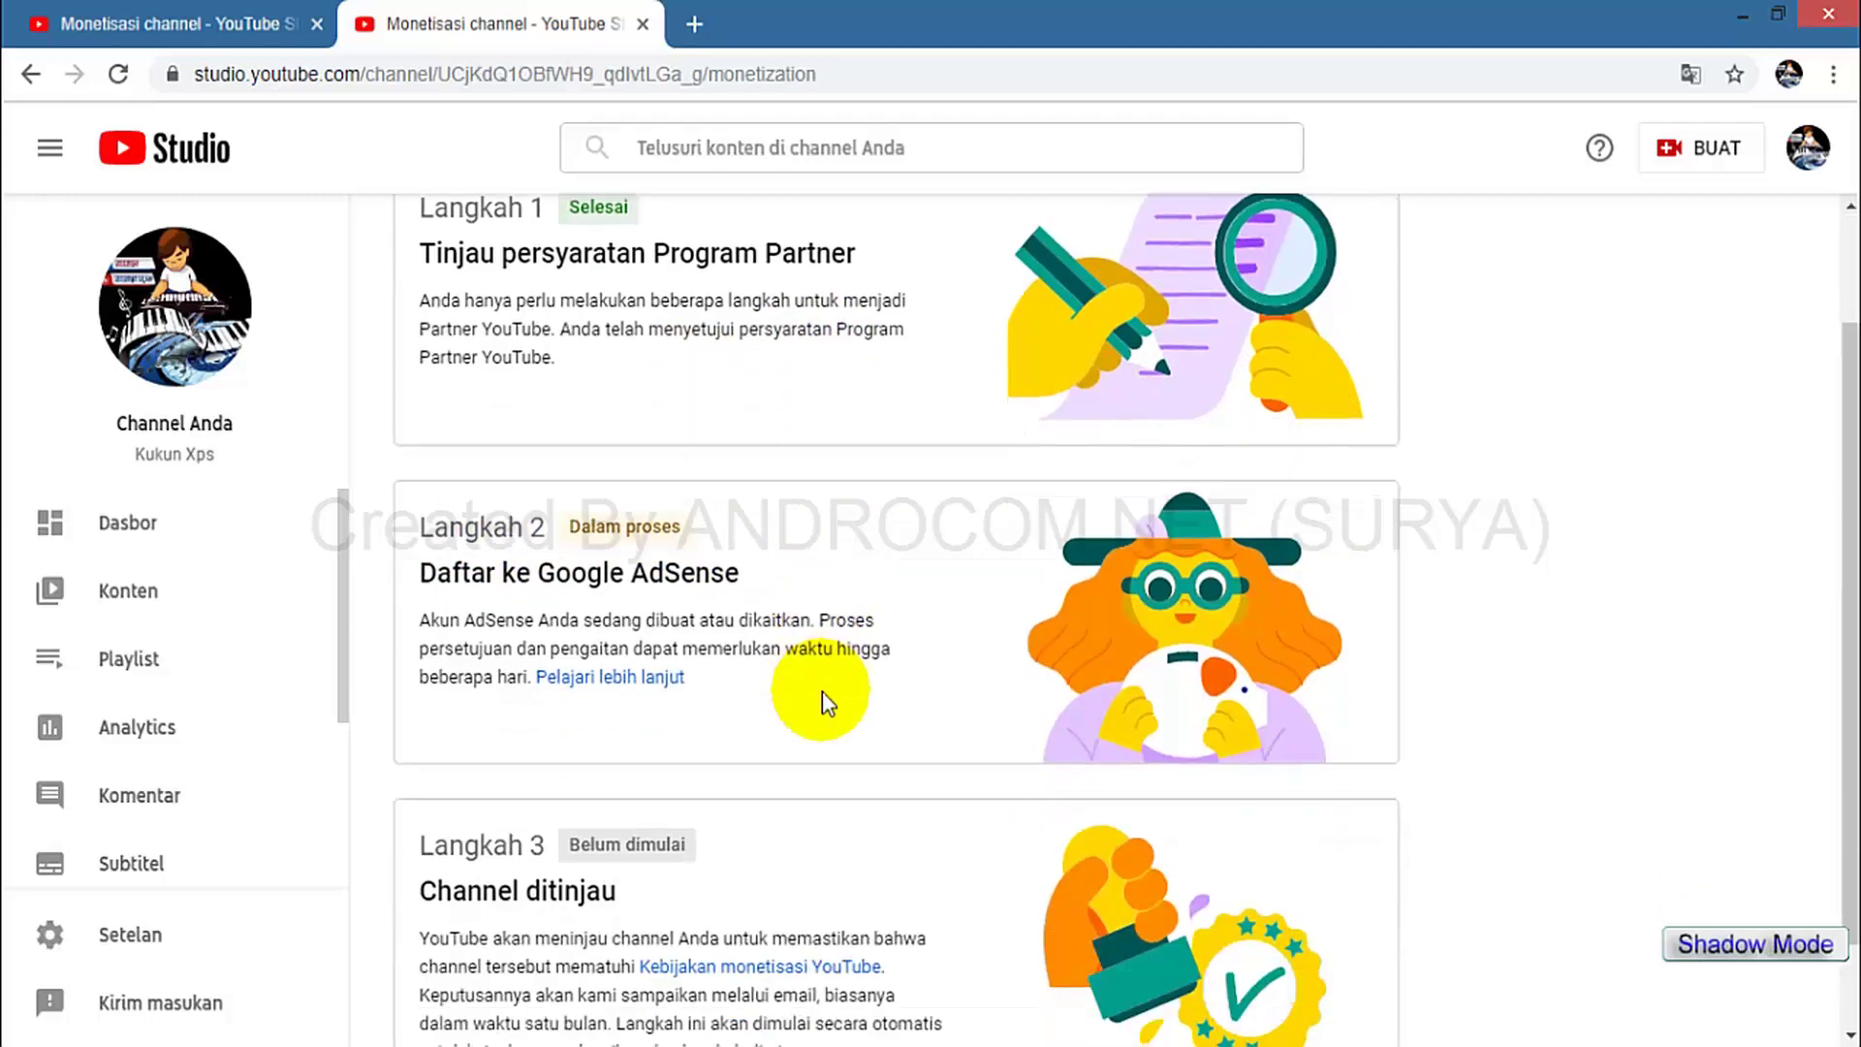
scroll(665, 718, "up", 2)
scroll(665, 718, "down", 2)
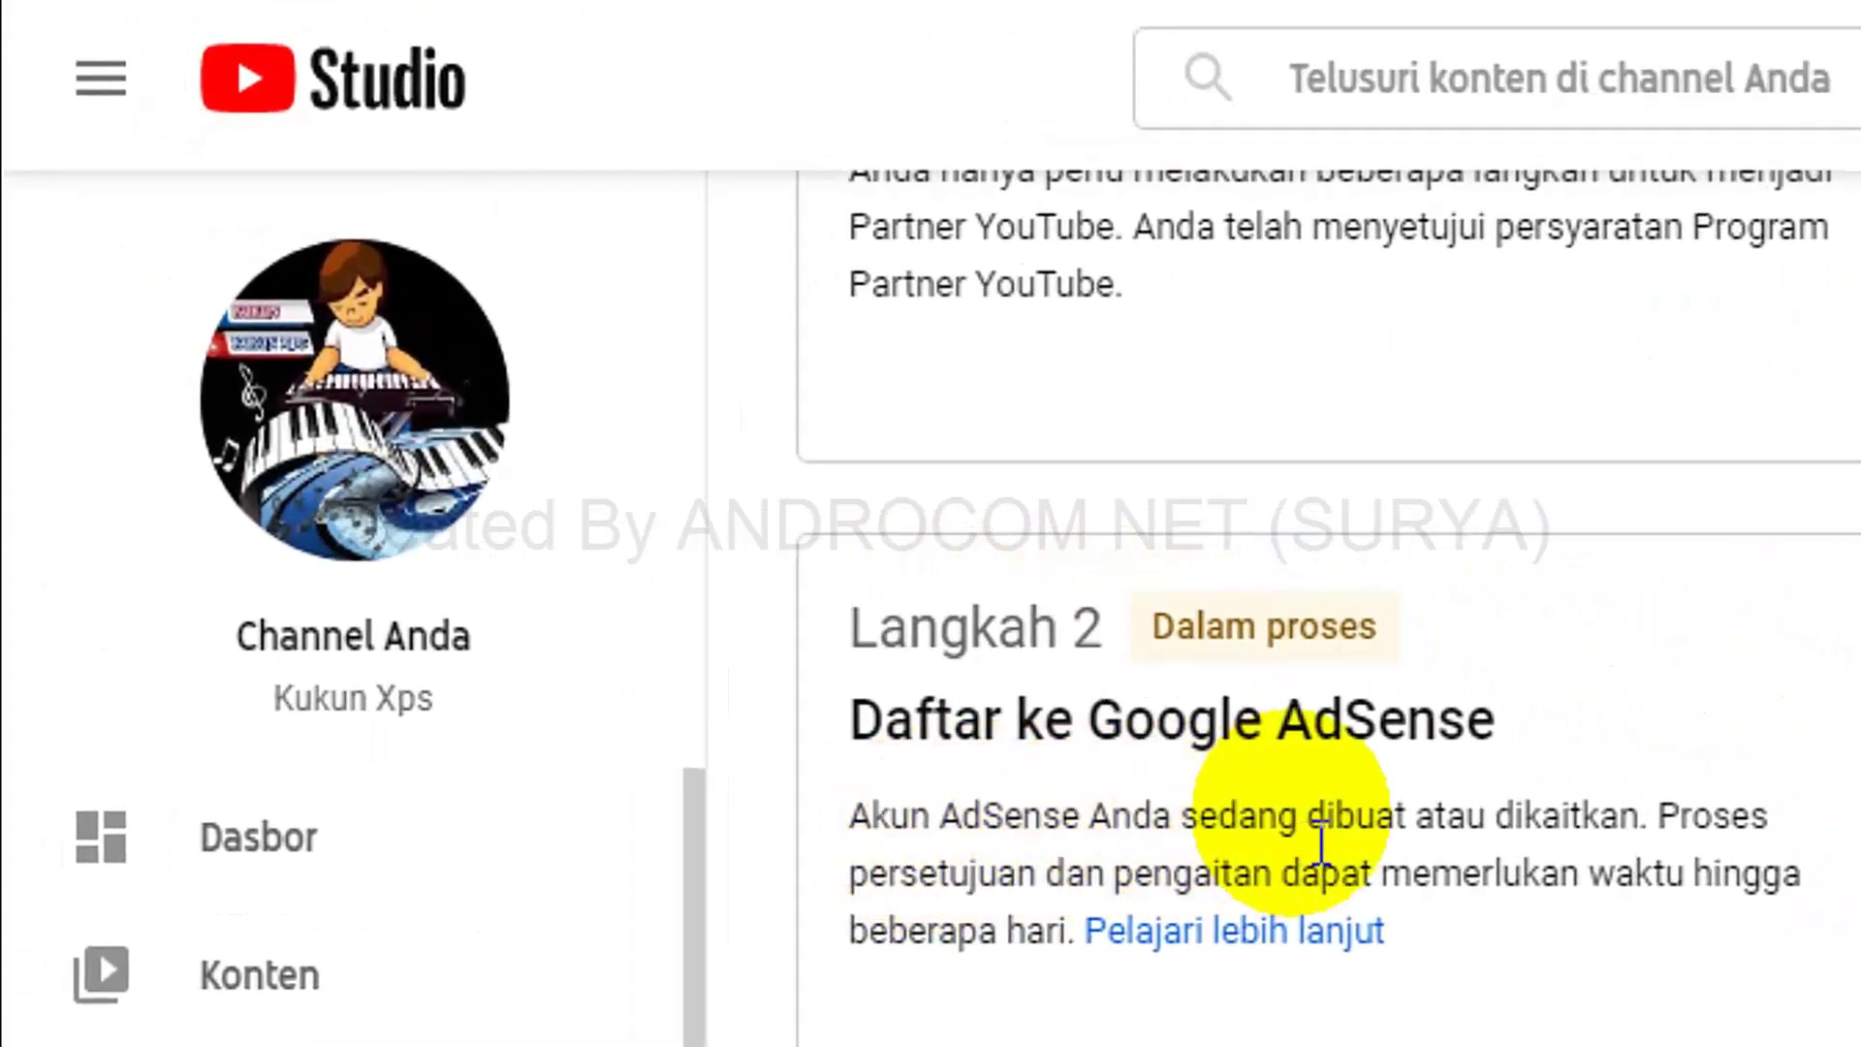
left_click_drag(1320, 842, 1707, 894)
left_click(1294, 960)
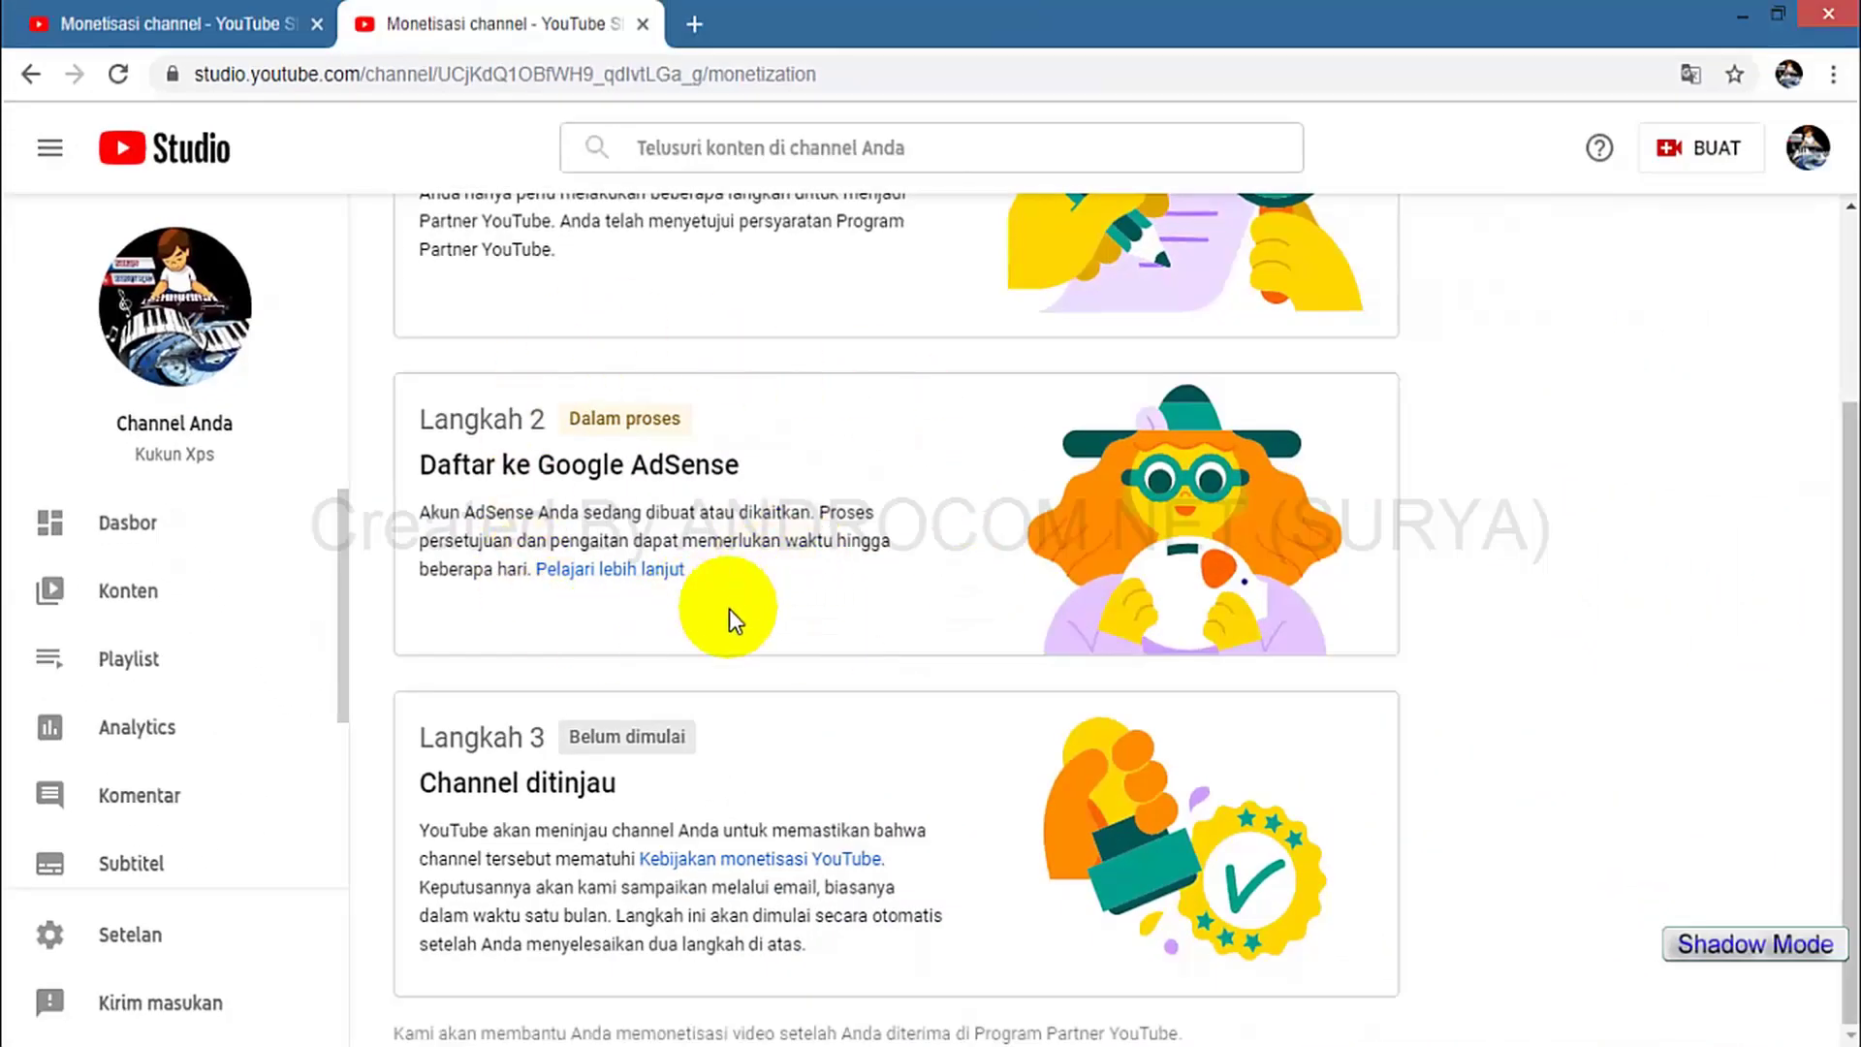
left_click(257, 37)
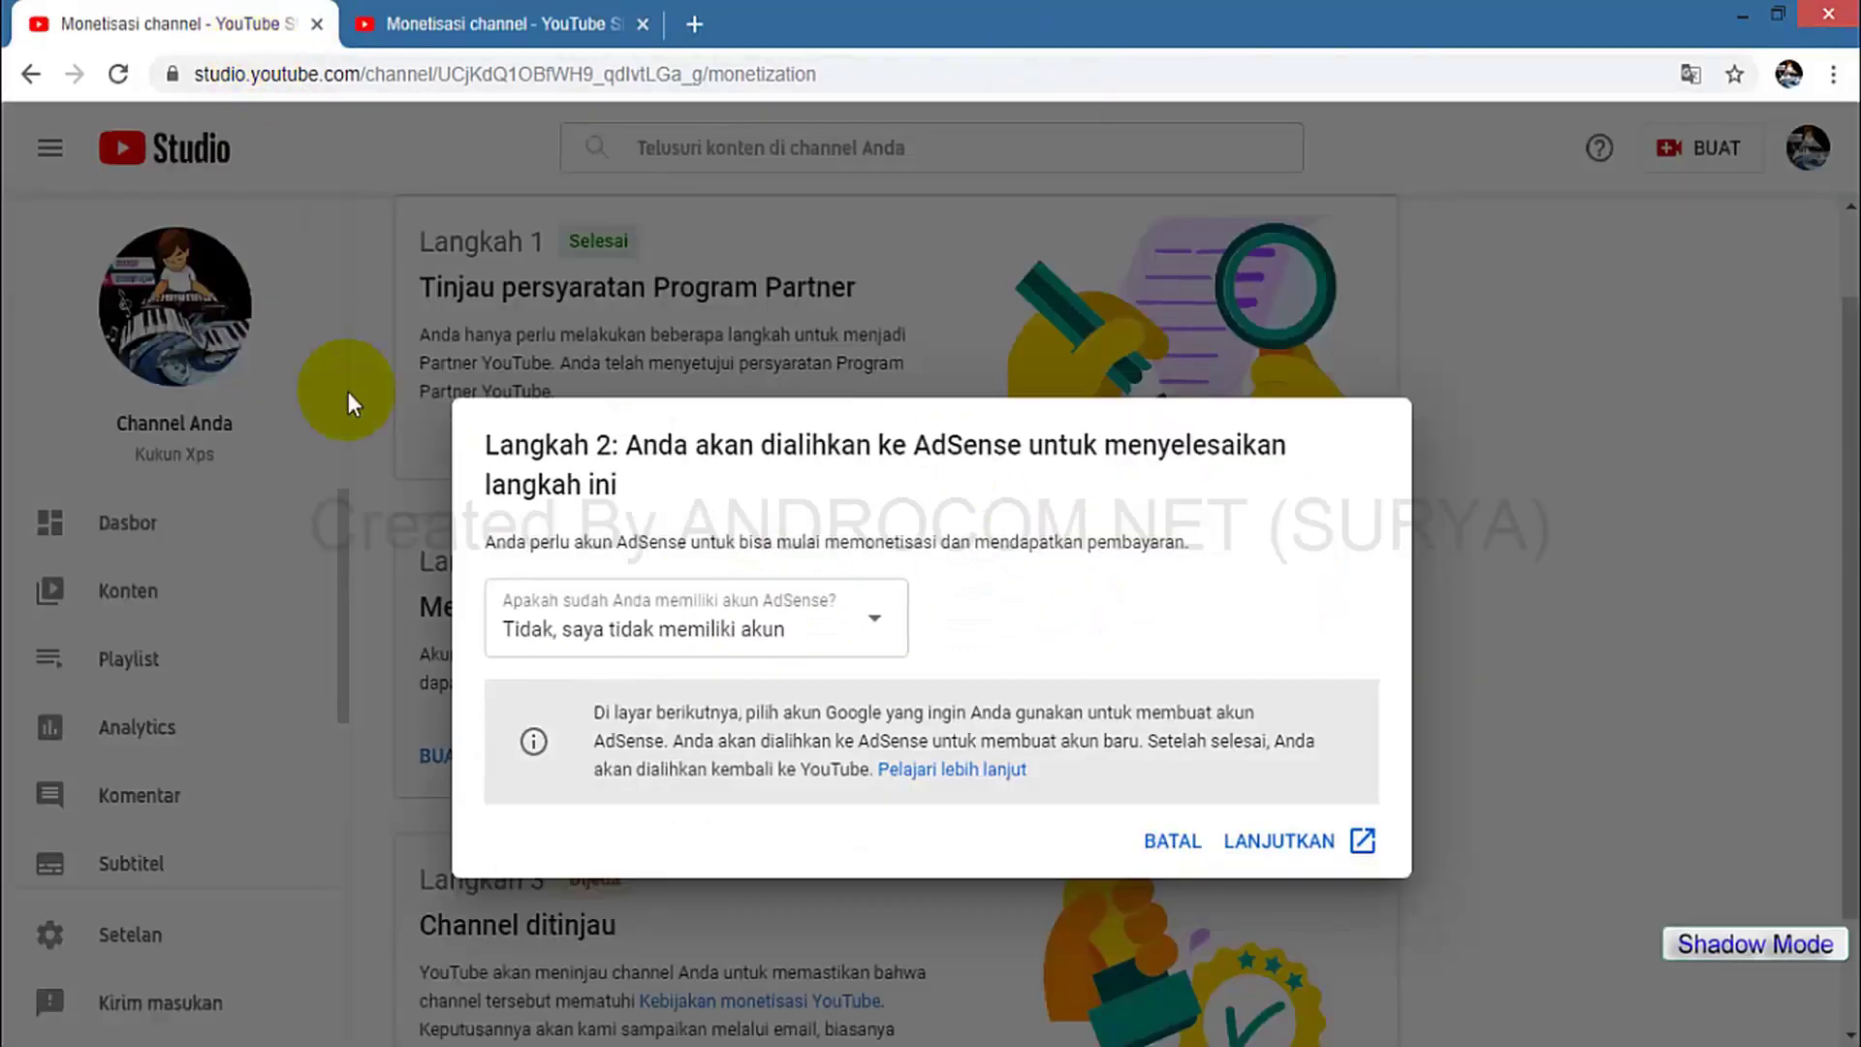
left_click(317, 24)
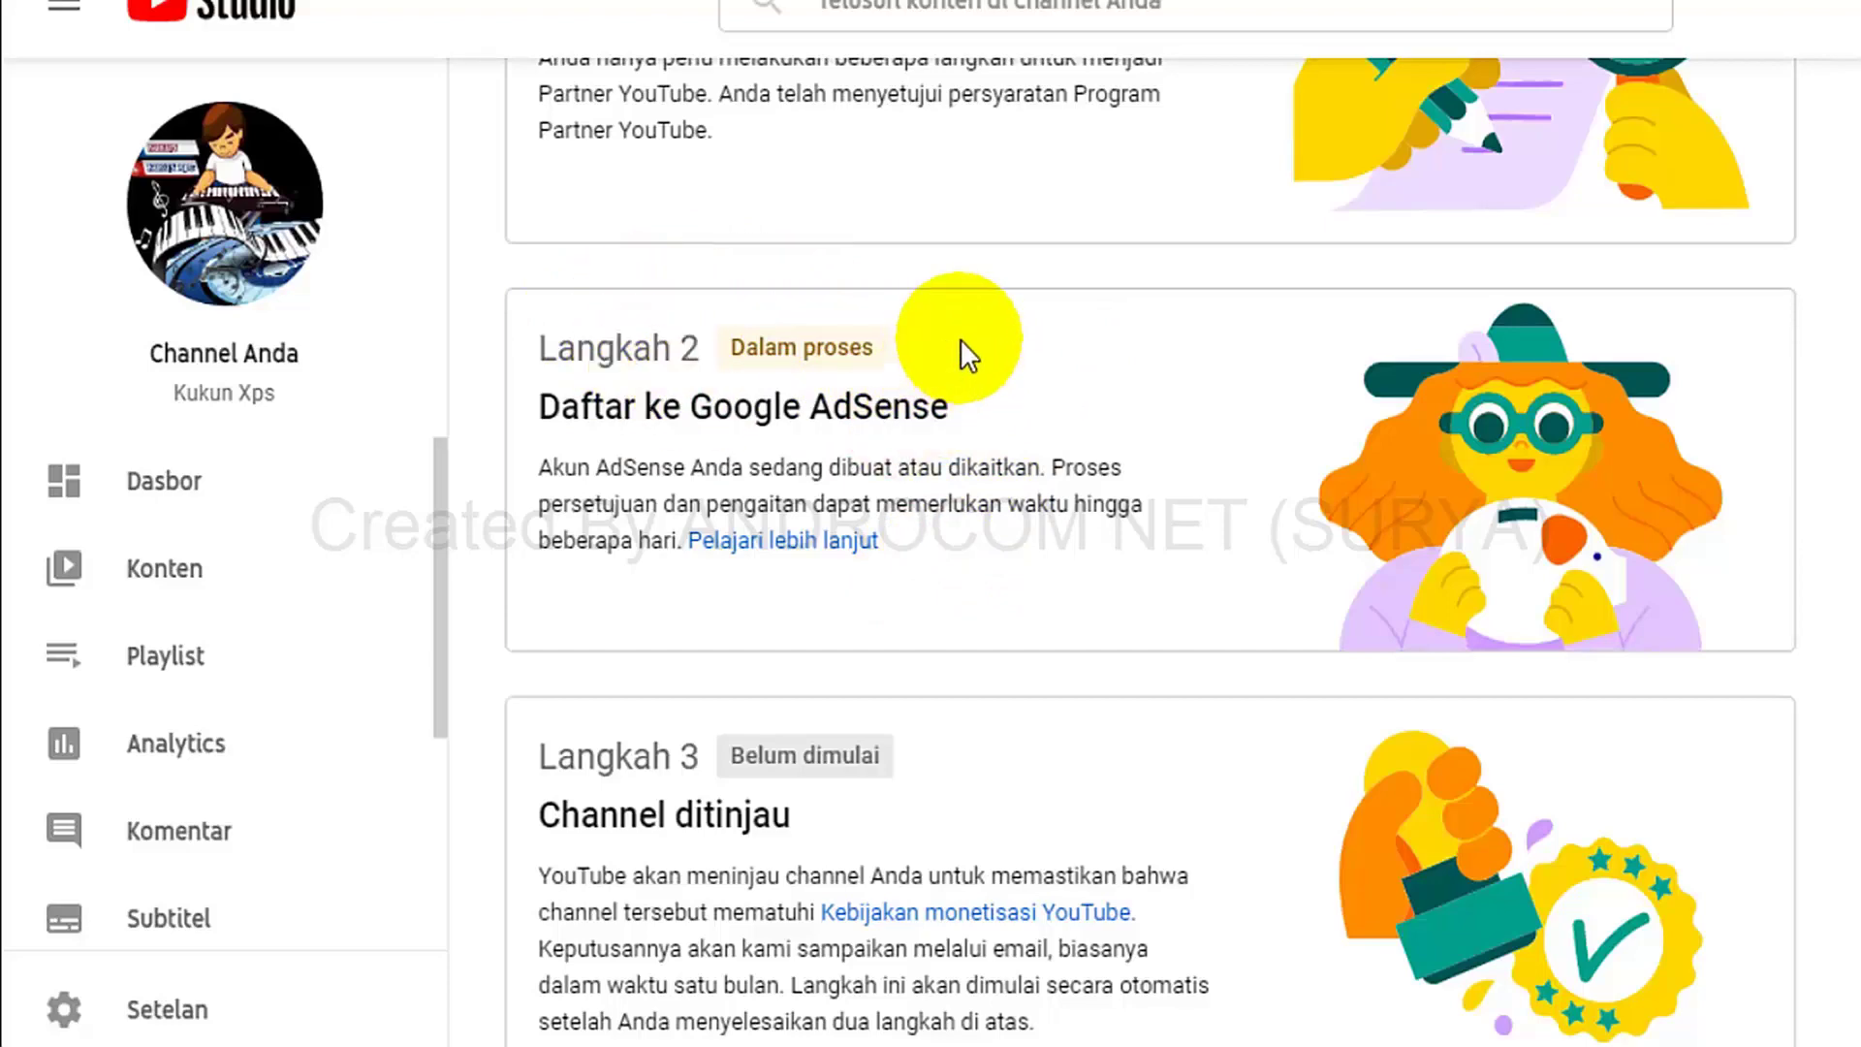
Highlight Step 1's 'Selesai' and Step 2's 'Dalam proses' status badges.
scroll(989, 529, "up", 3)
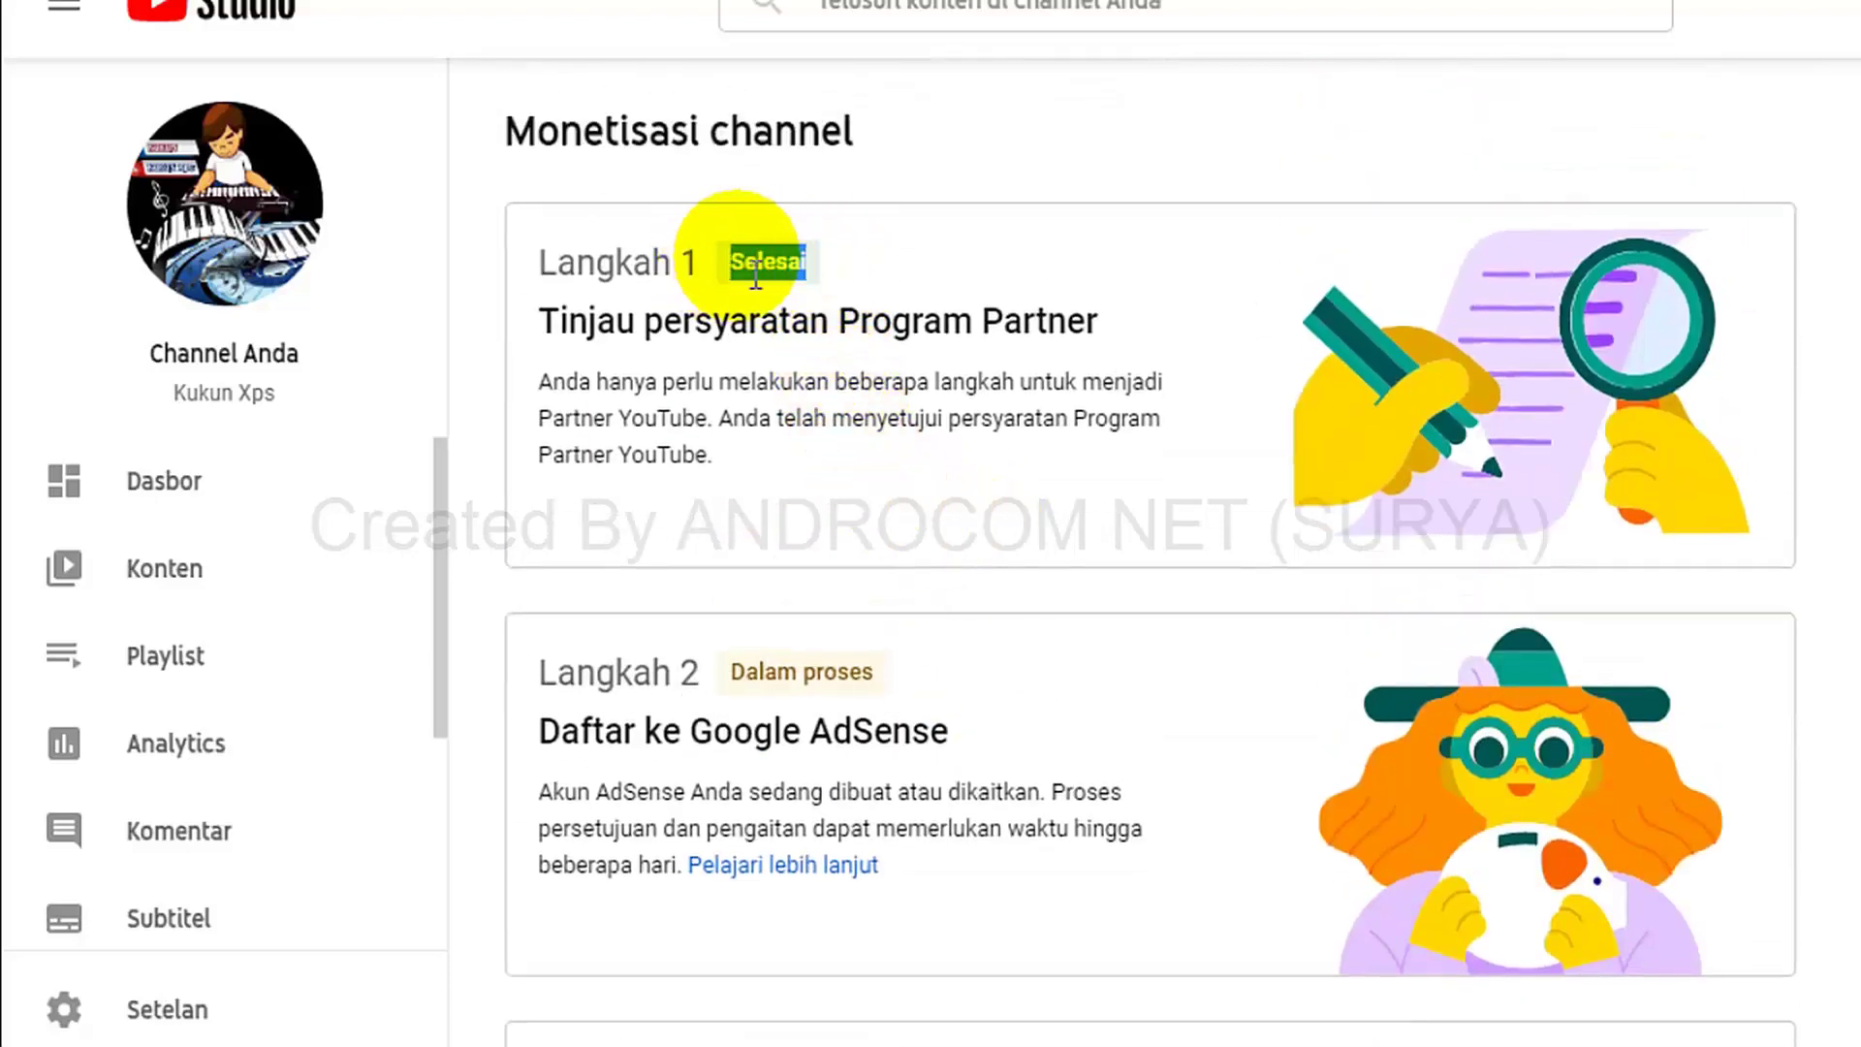
left_click_drag(847, 264, 731, 262)
left_click(873, 266)
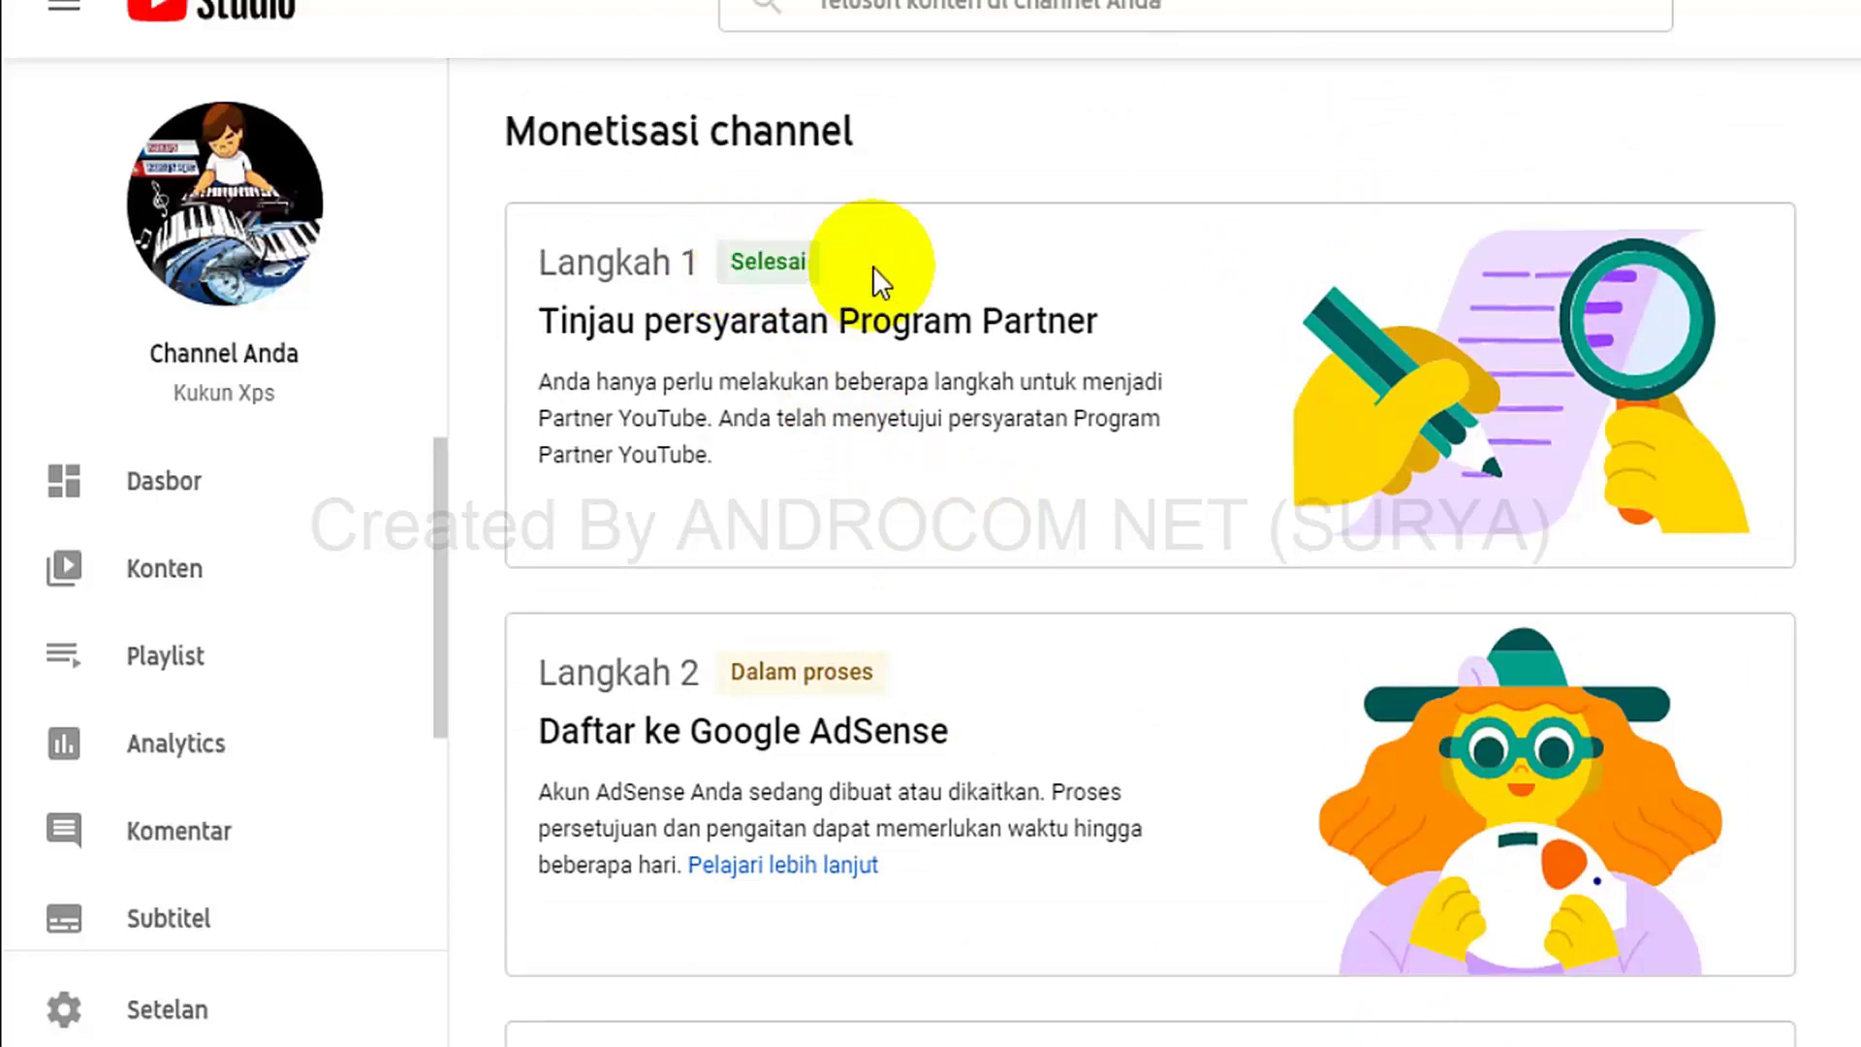
left_click_drag(885, 672, 776, 652)
left_click(967, 695)
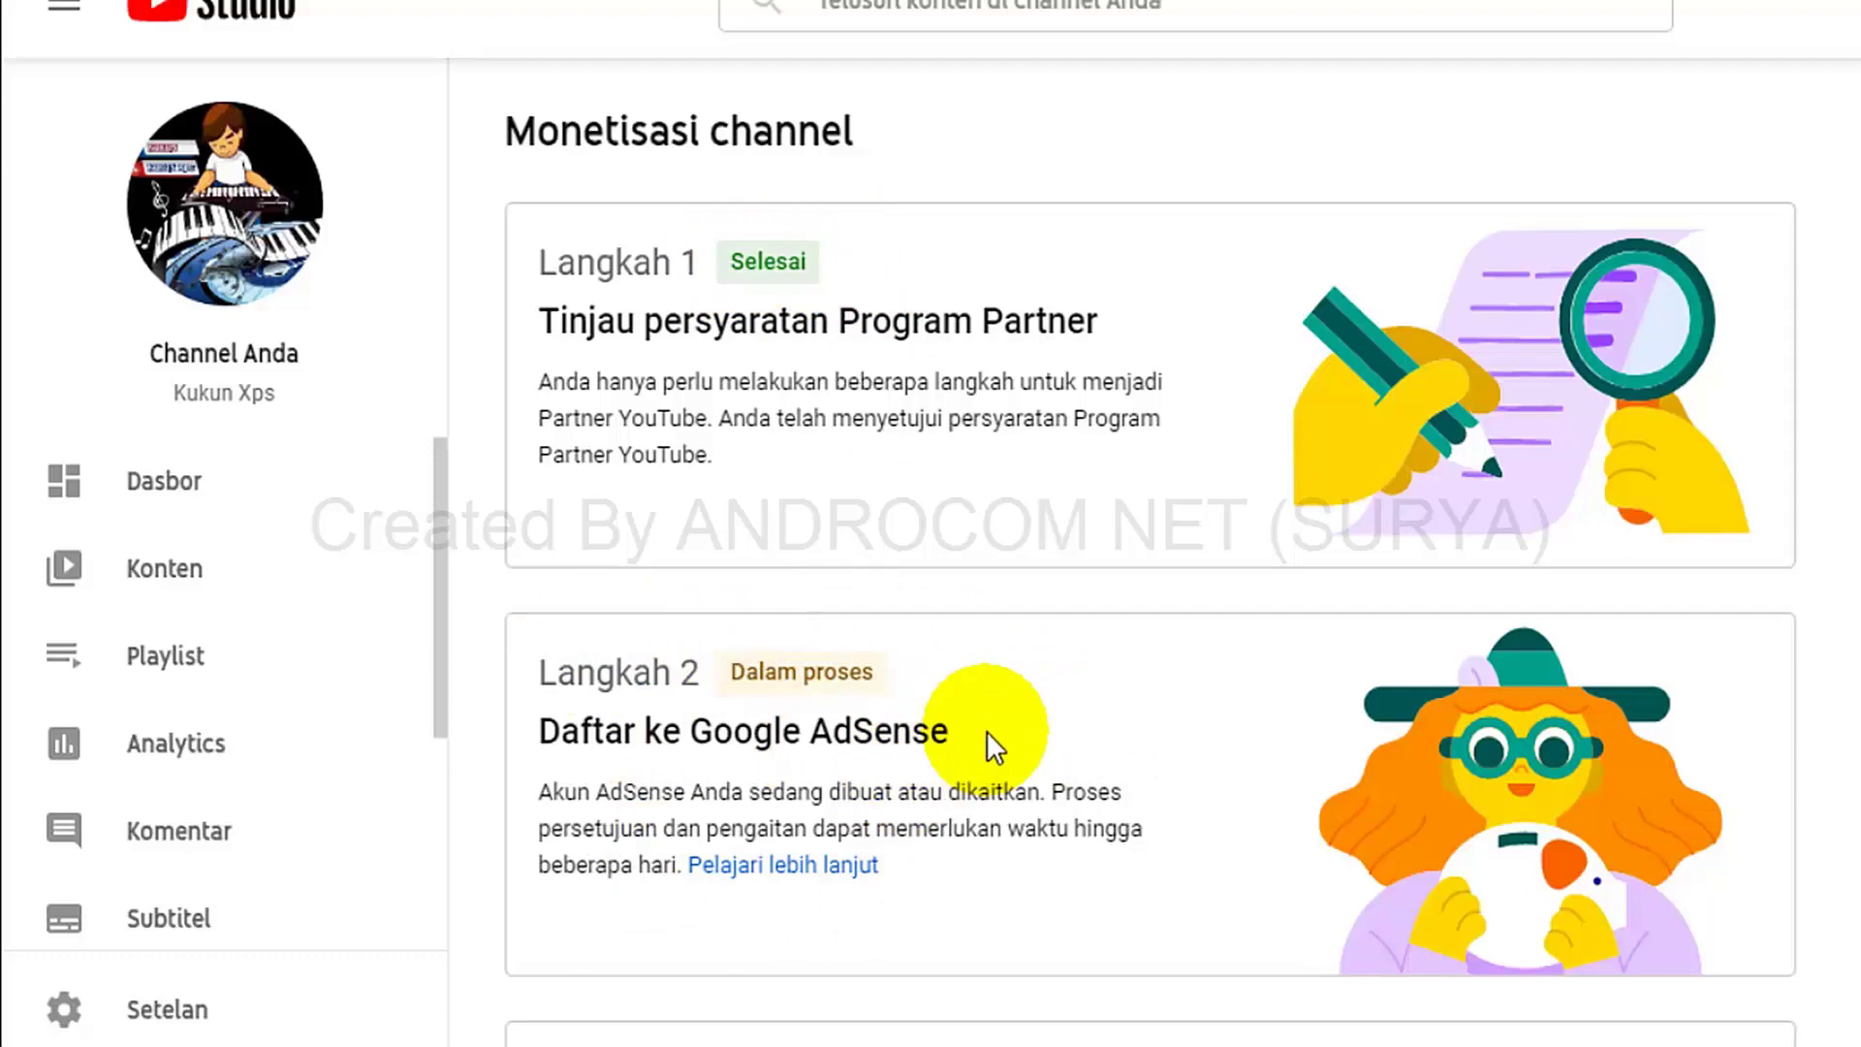
scroll(987, 730, "down", 3)
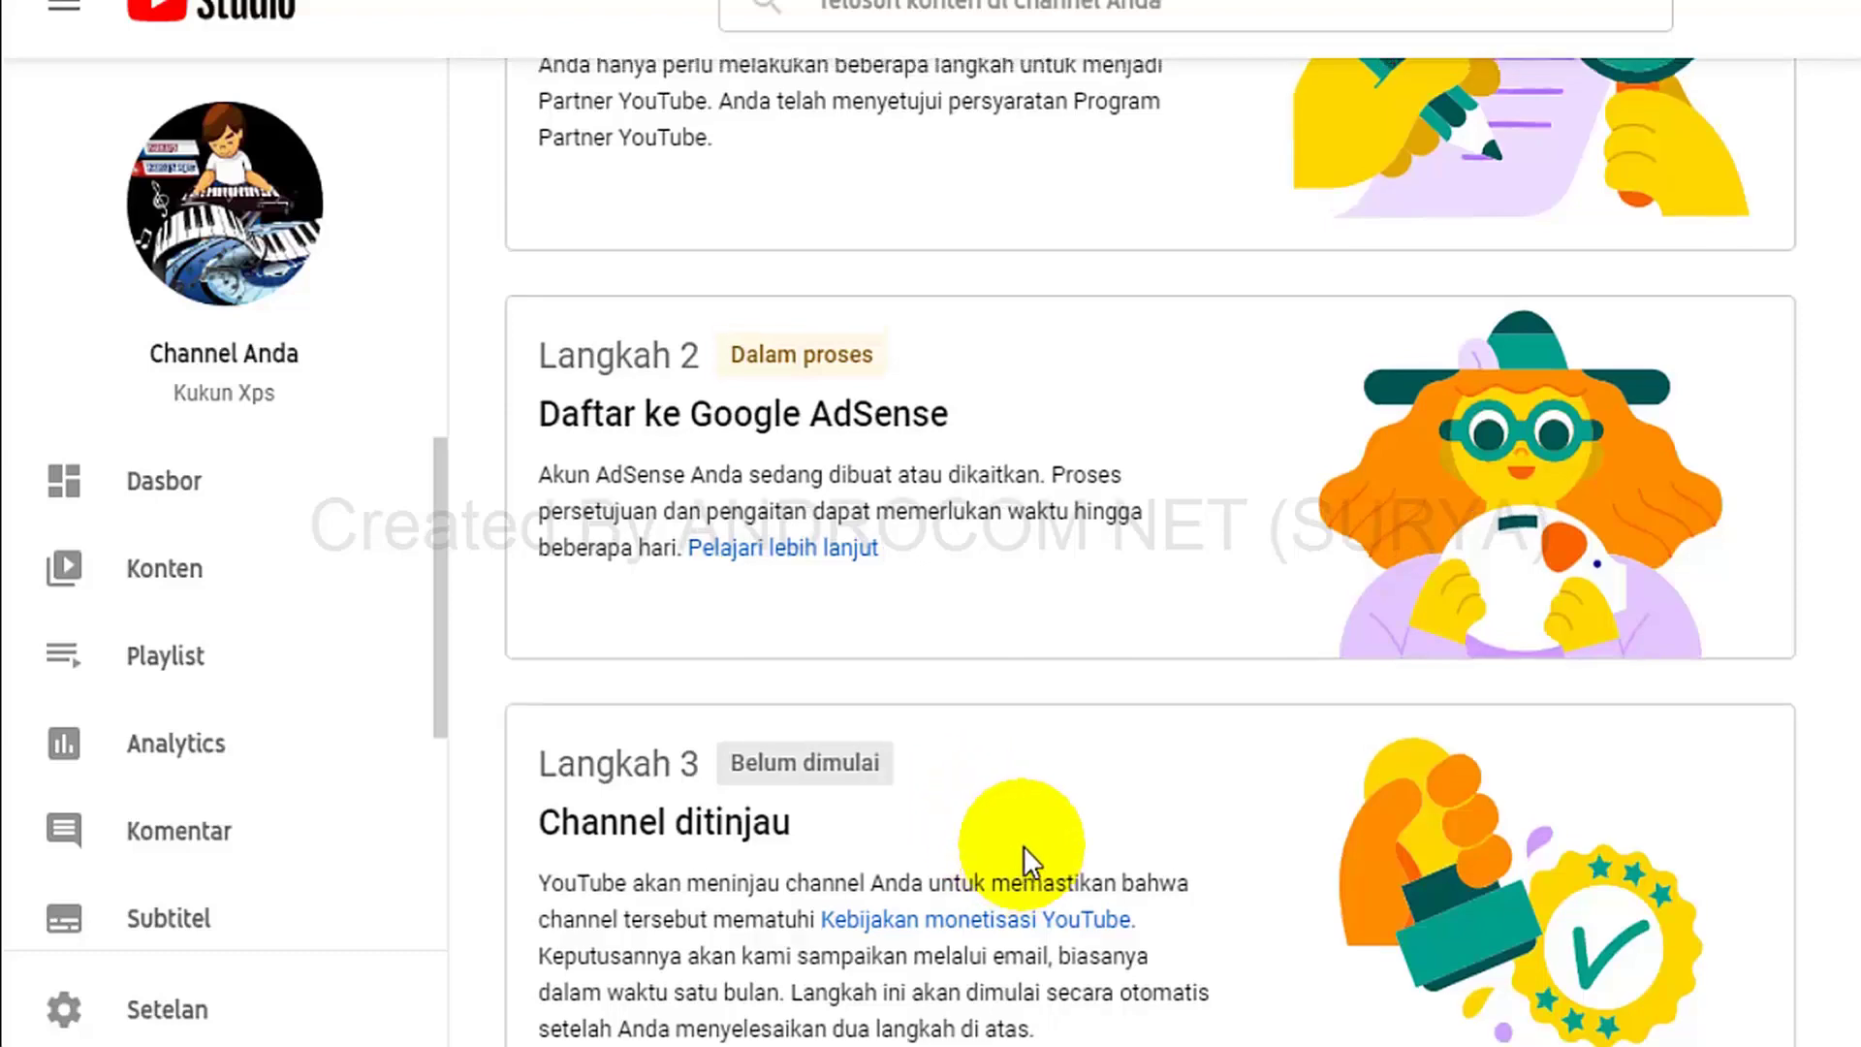
scroll(1024, 845, "up", 3)
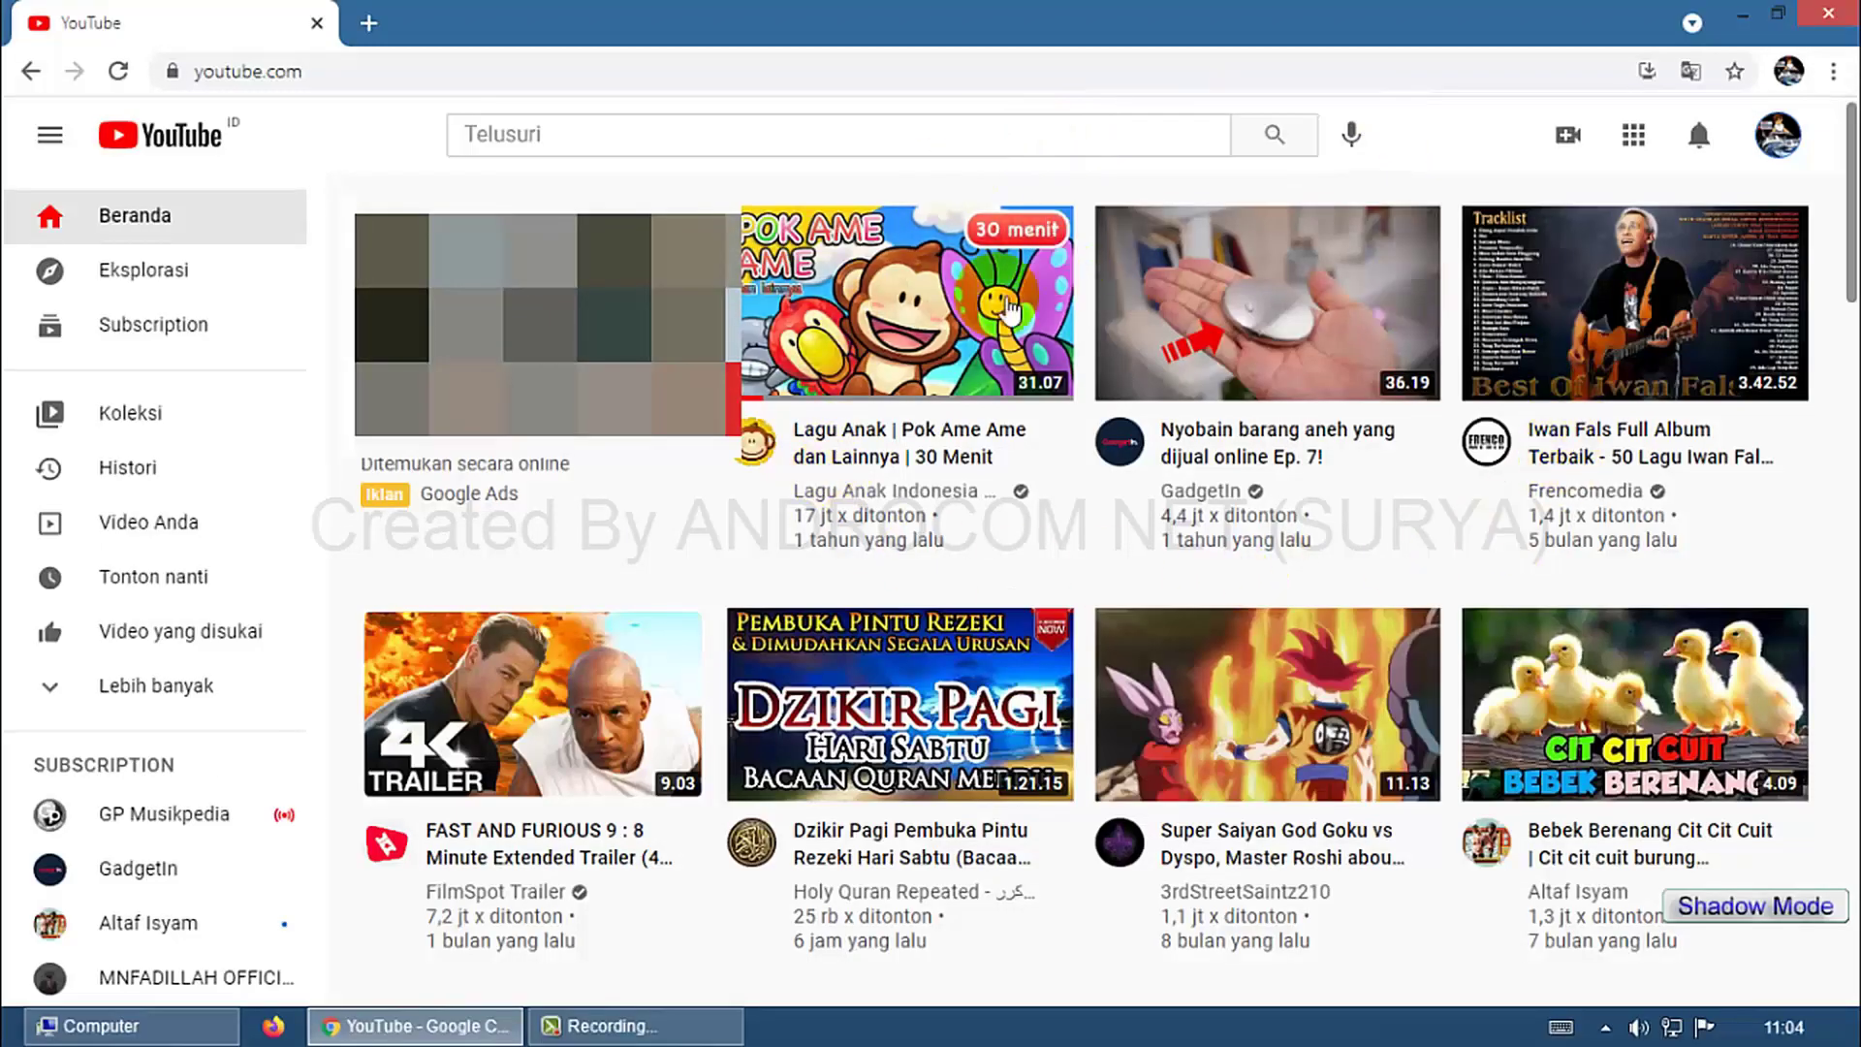
Open YouTube Studio from the account menu and highlight the channel name and 1.063 subscribers.
mouse_move(1375, 532)
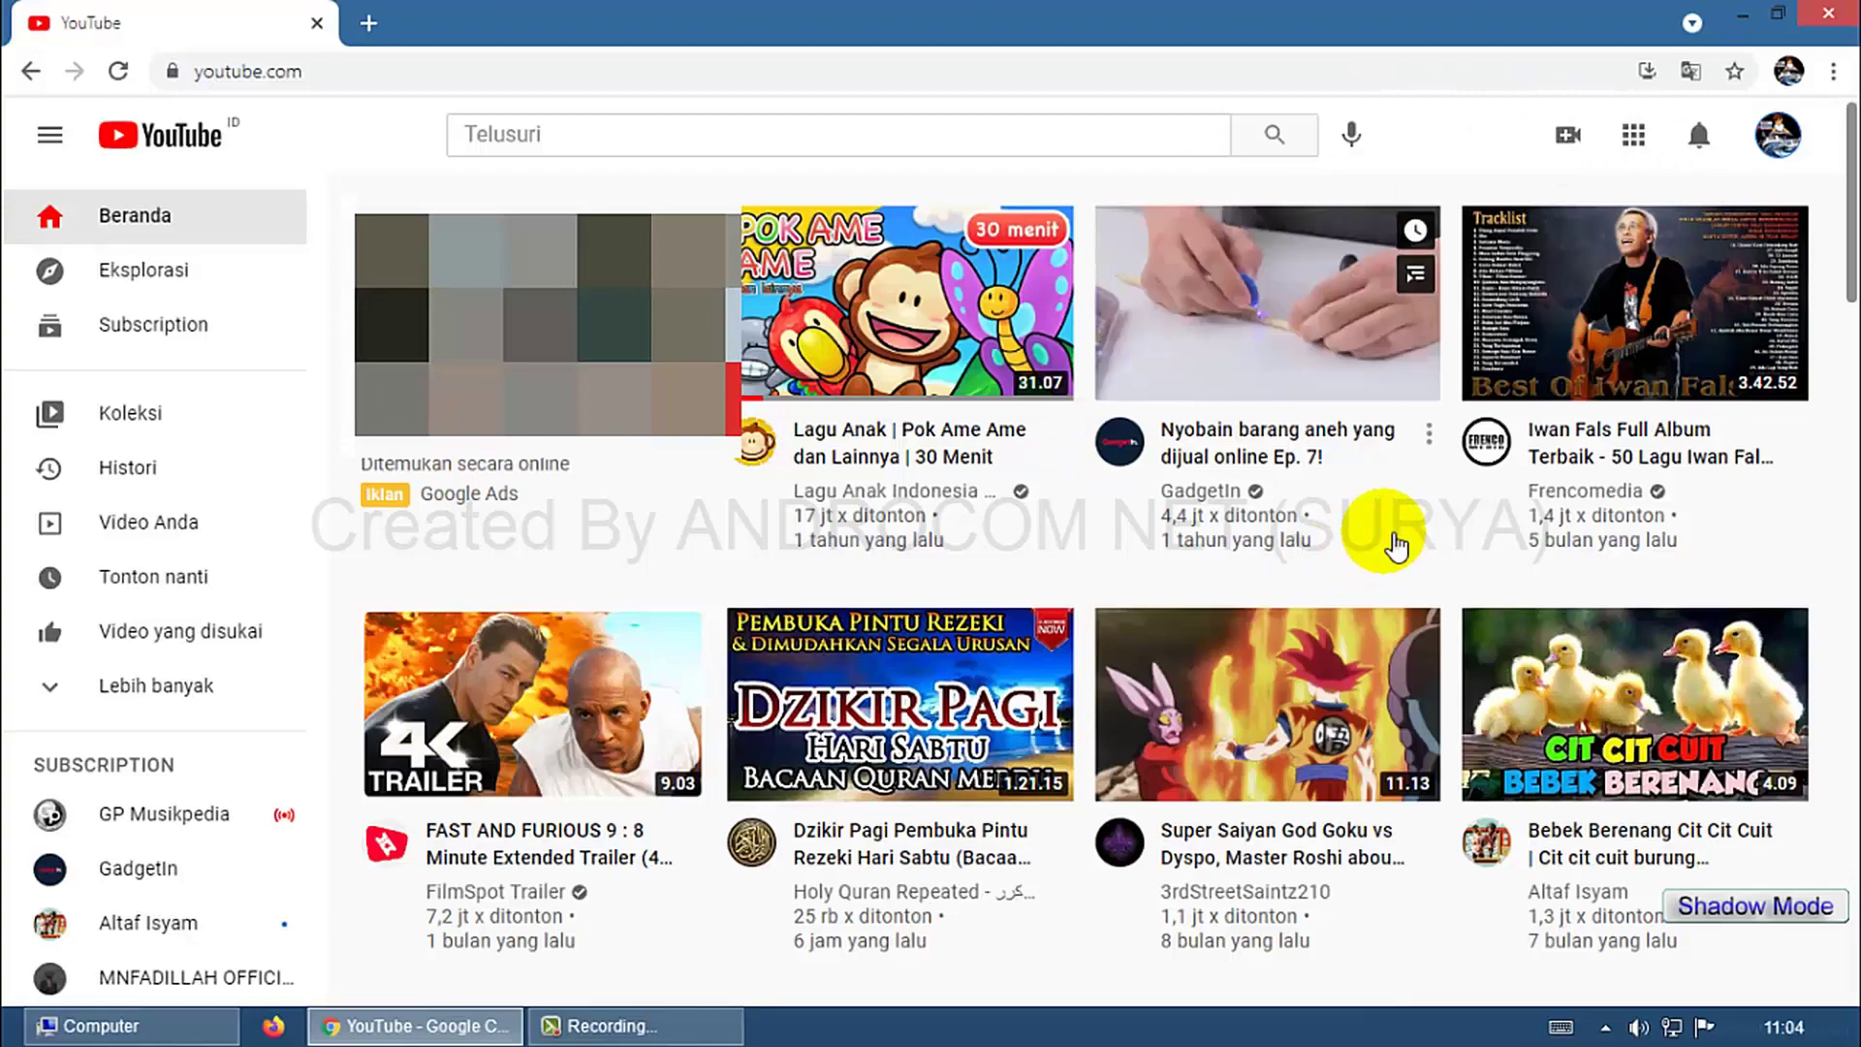
left_click(1778, 135)
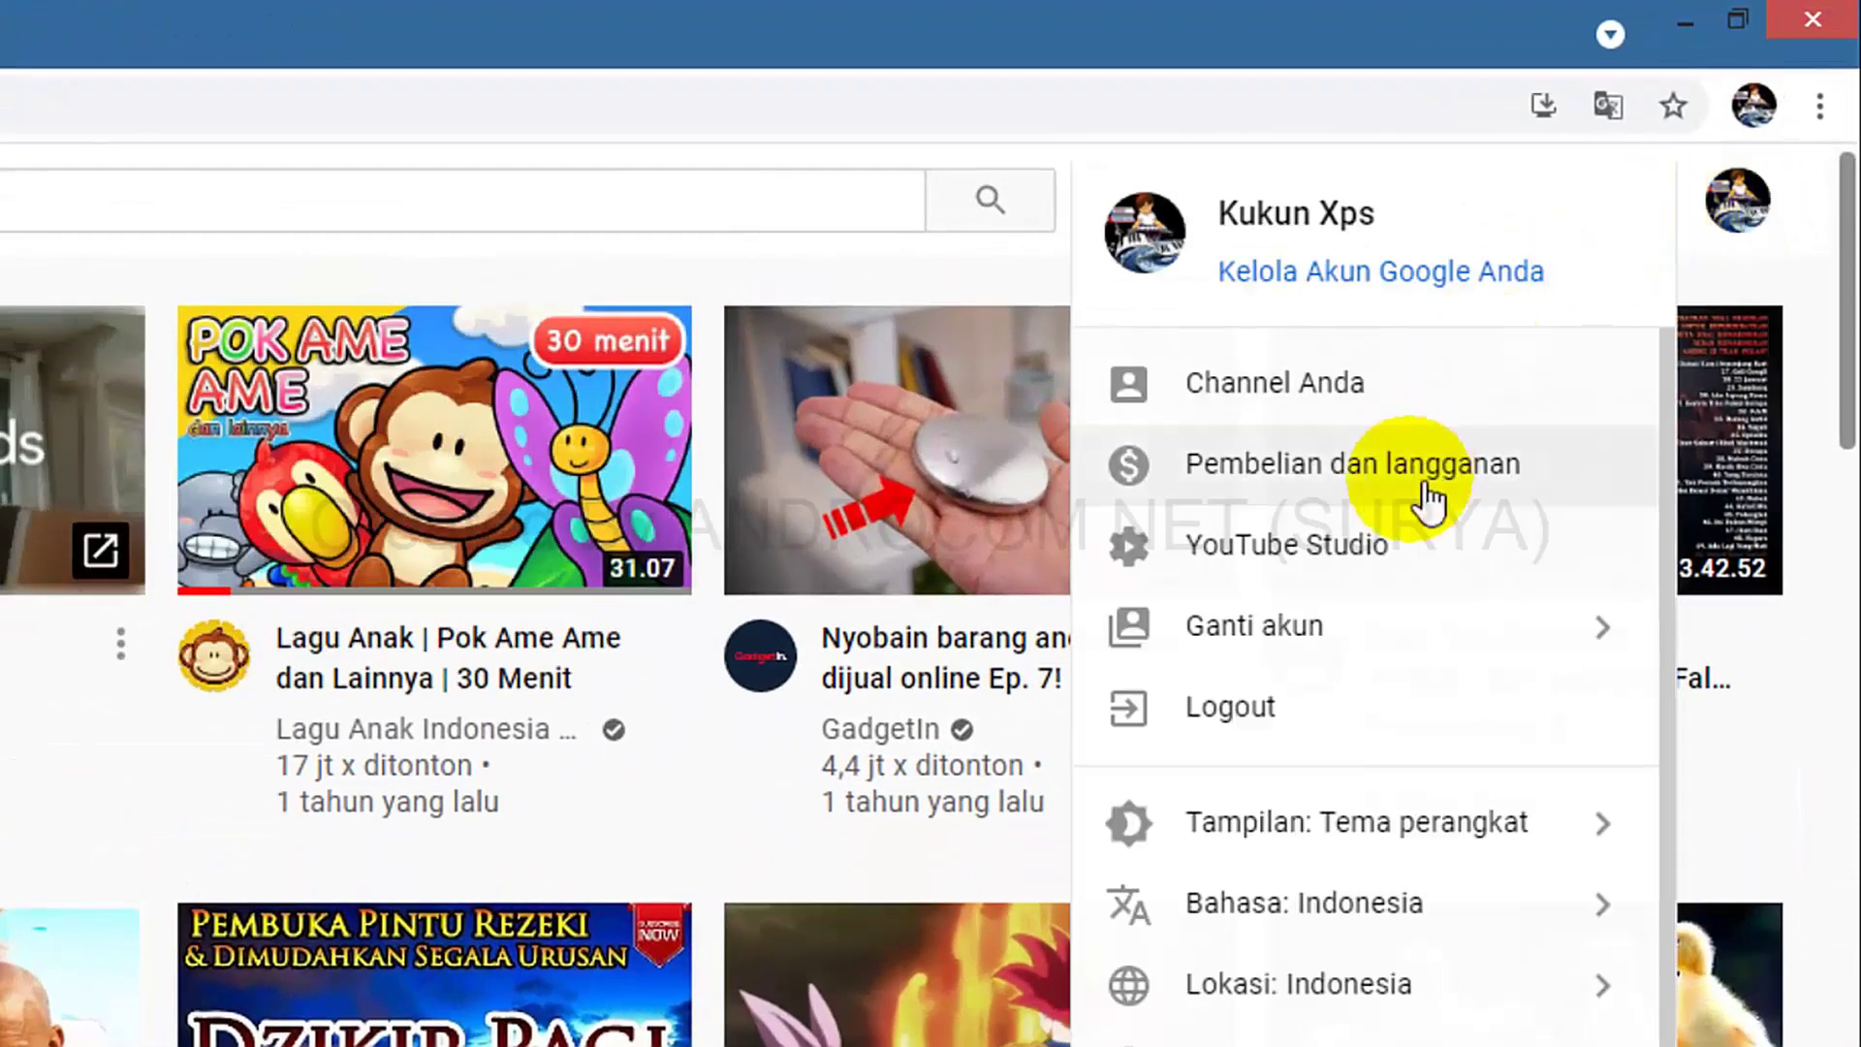
left_click(1411, 548)
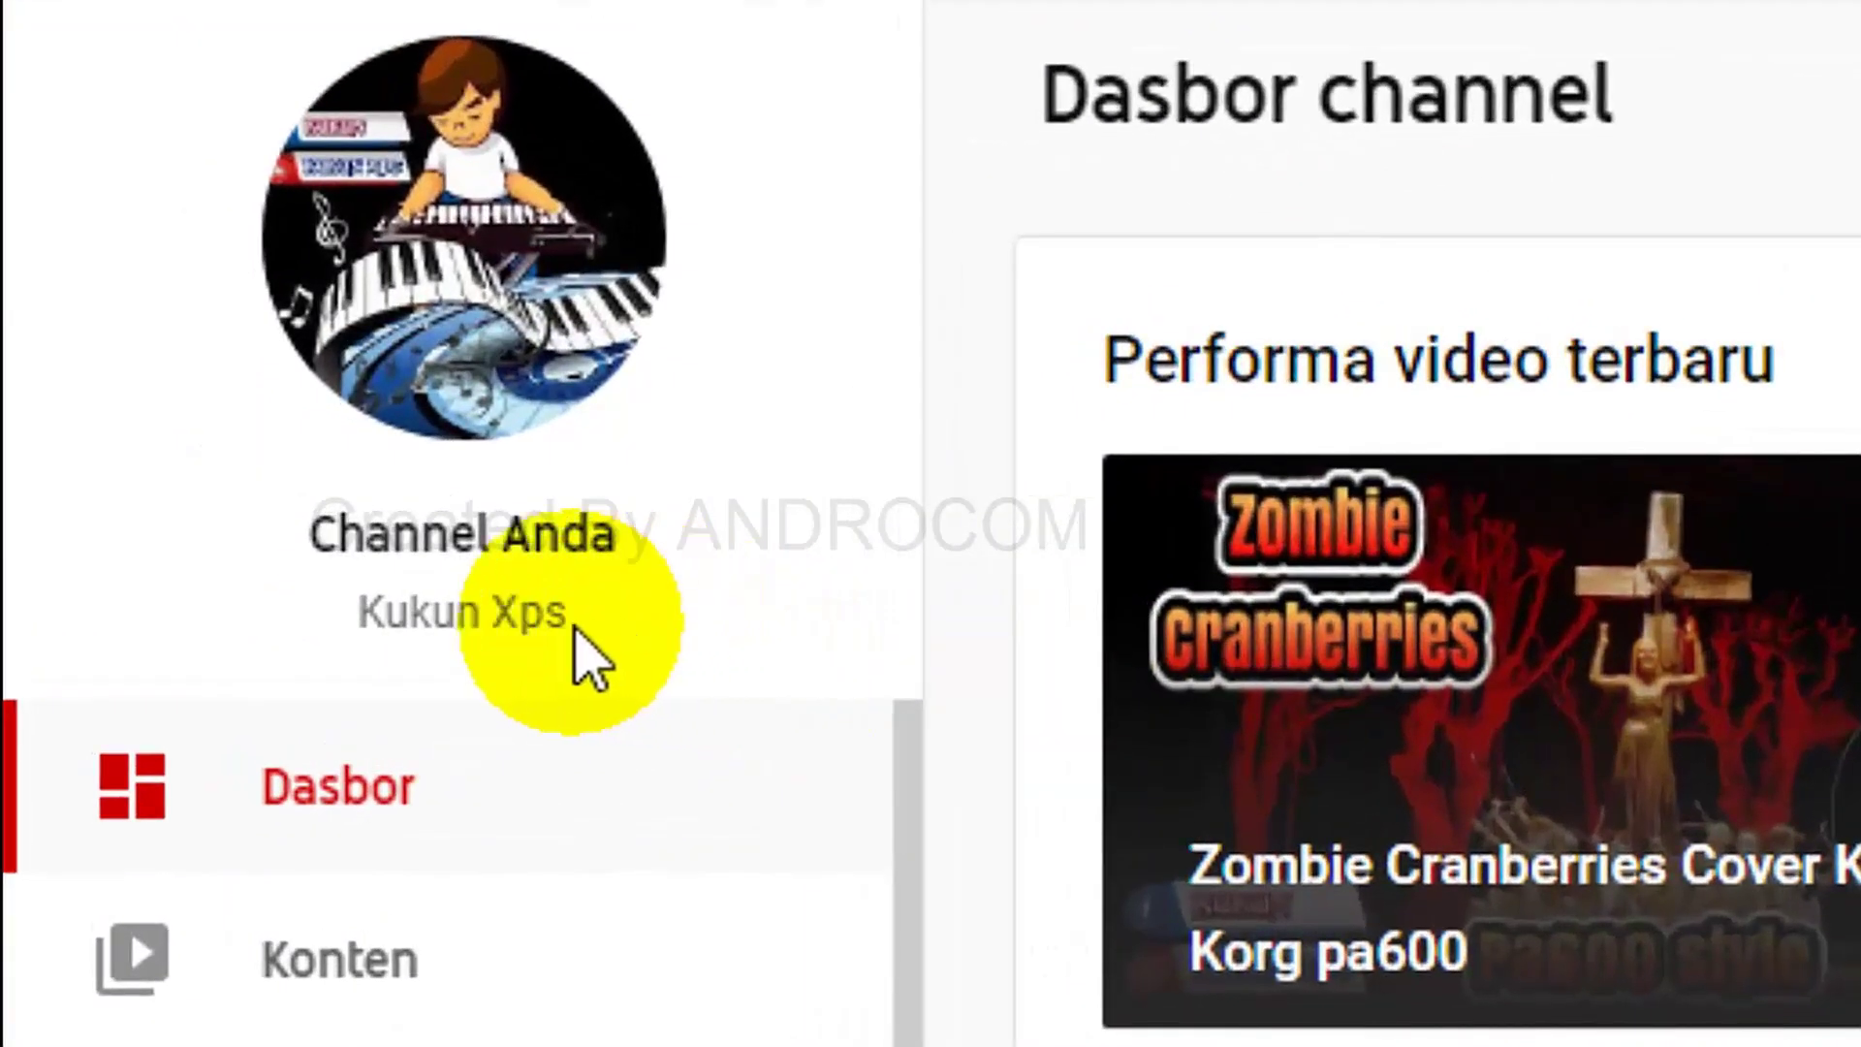
left_click_drag(577, 630, 363, 645)
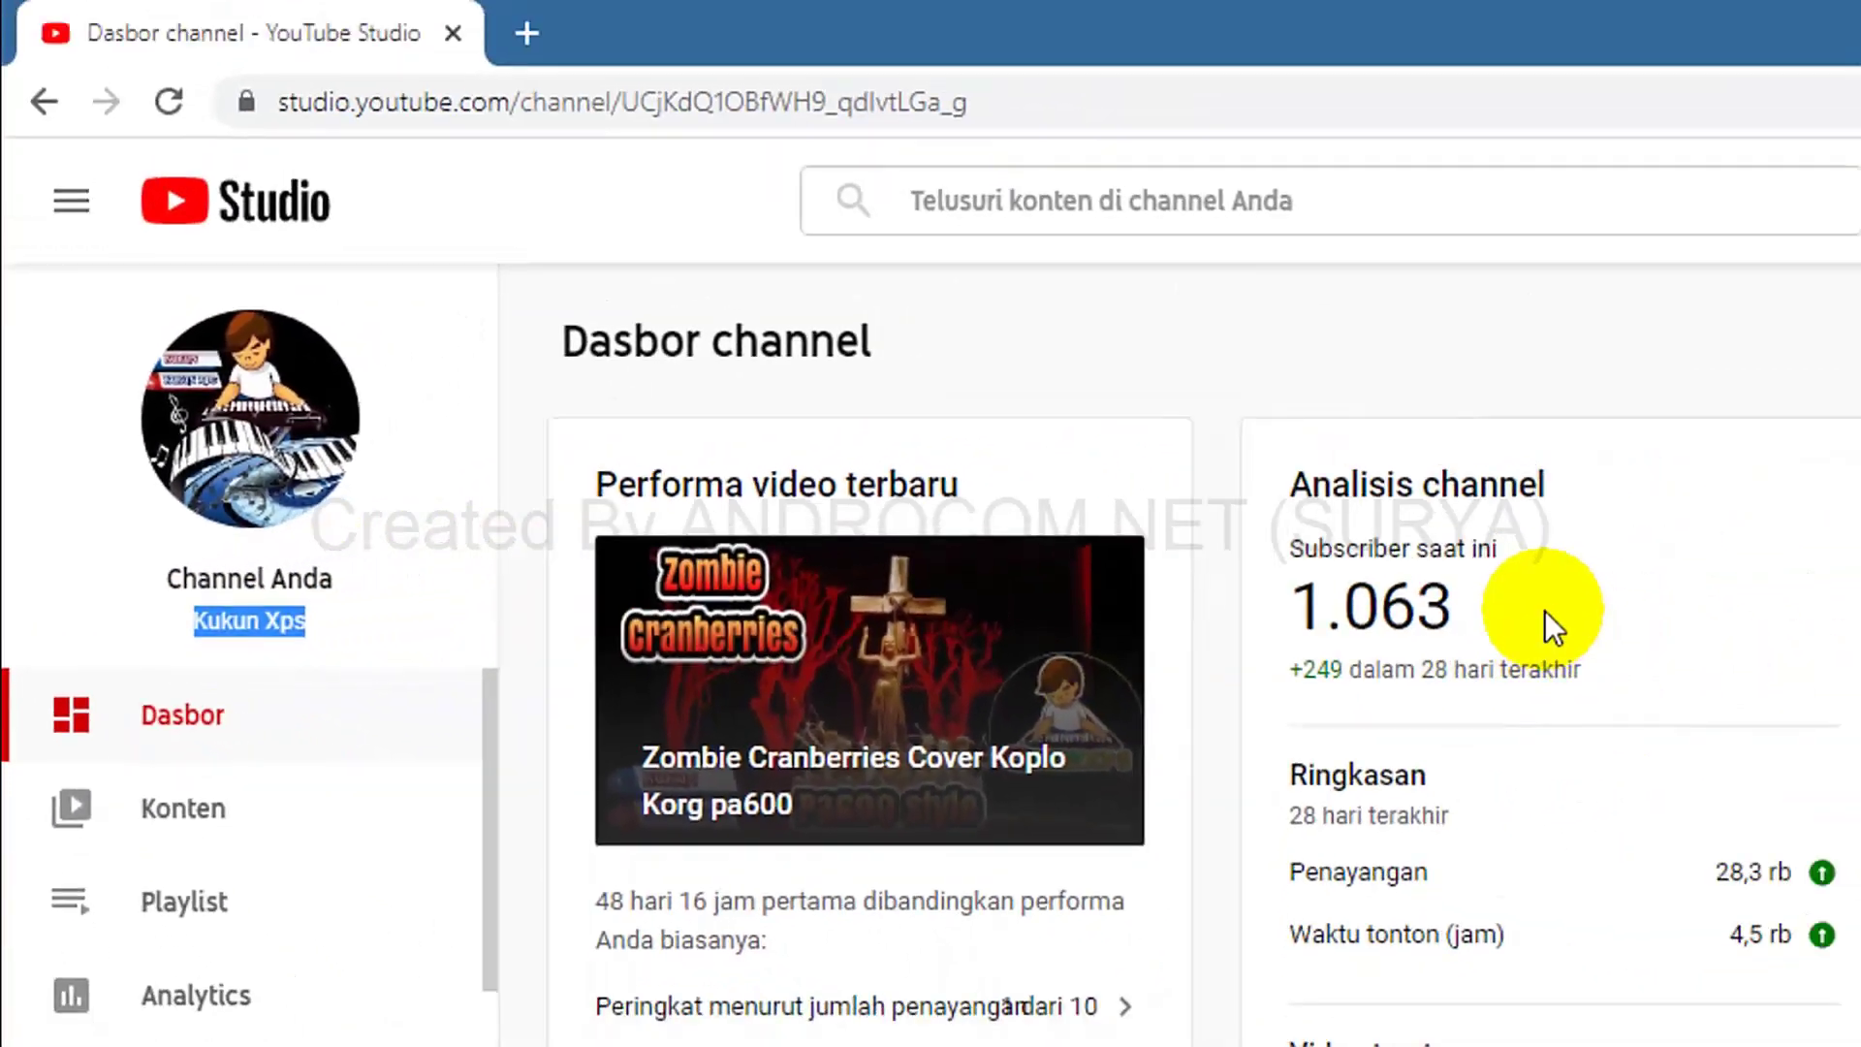
left_click_drag(1455, 611, 1323, 611)
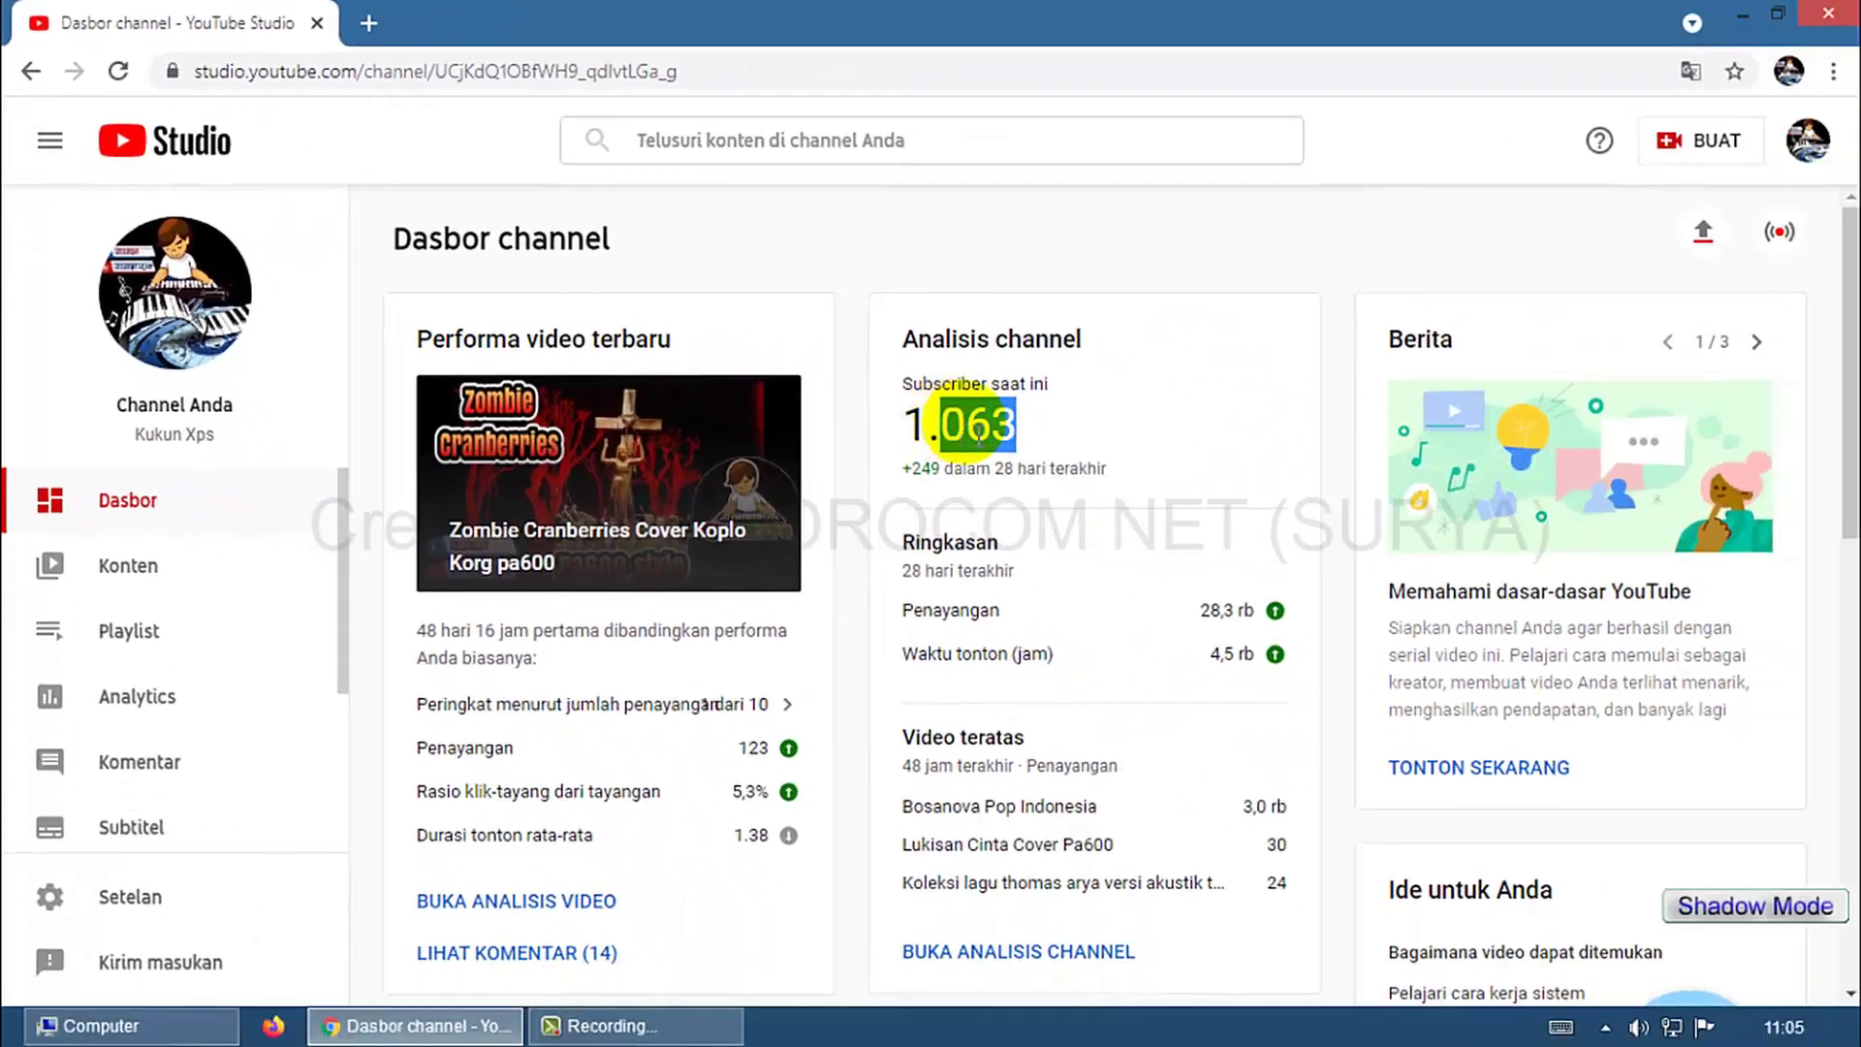
left_click(1107, 431)
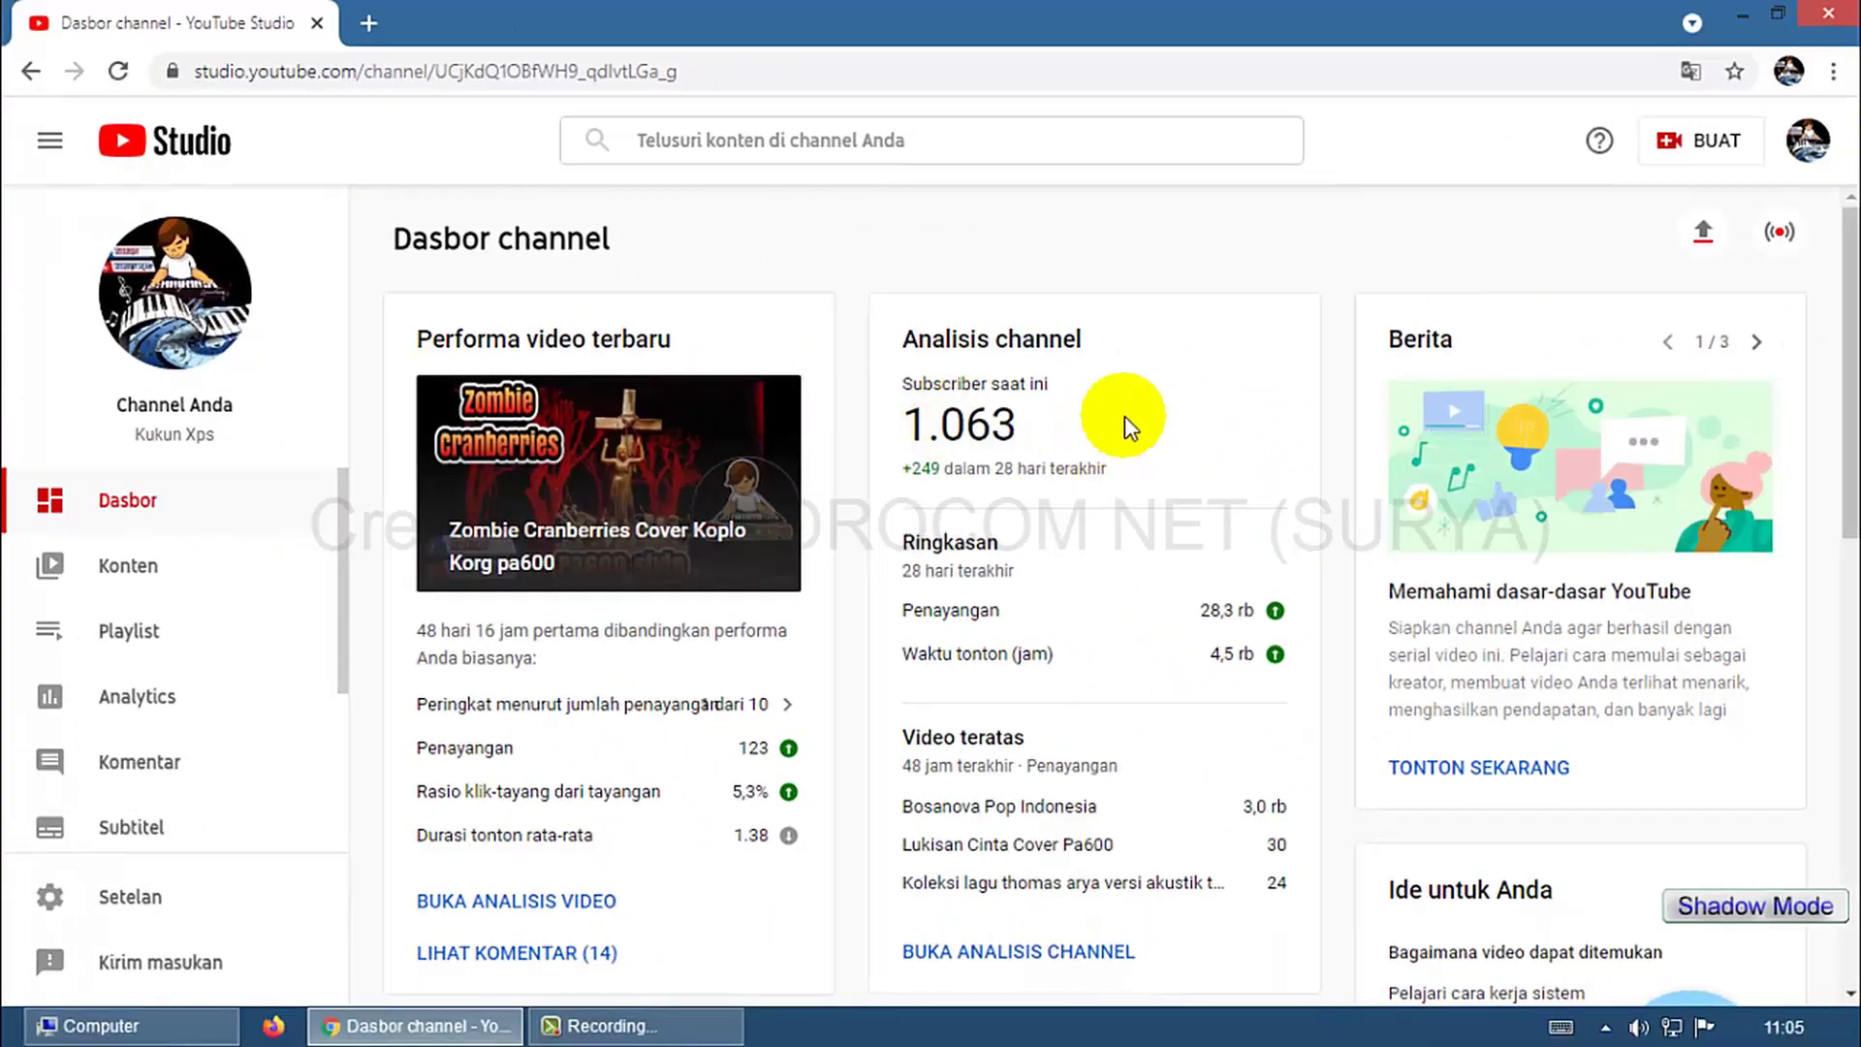
scroll(185, 698, "down", 3)
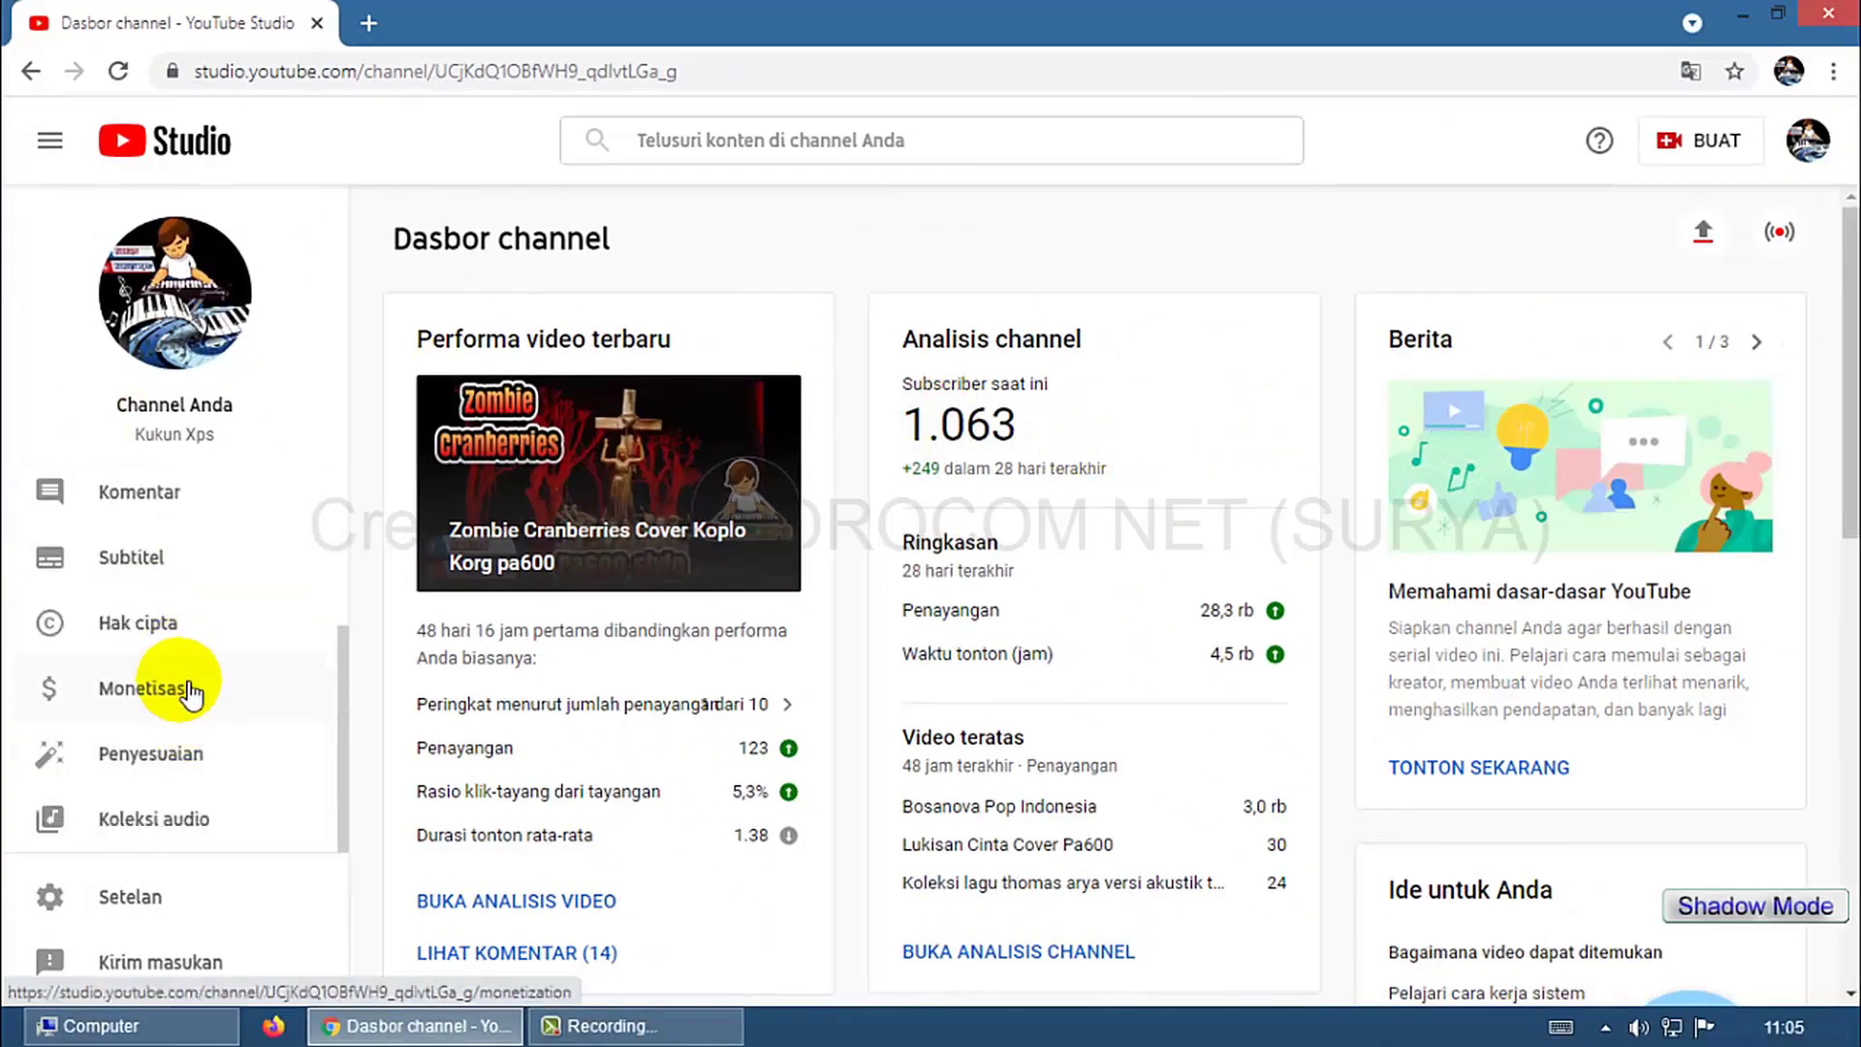
Open Monetisasi from the sidebar and highlight Step 2's 'Selesai' status.
left_click(145, 689)
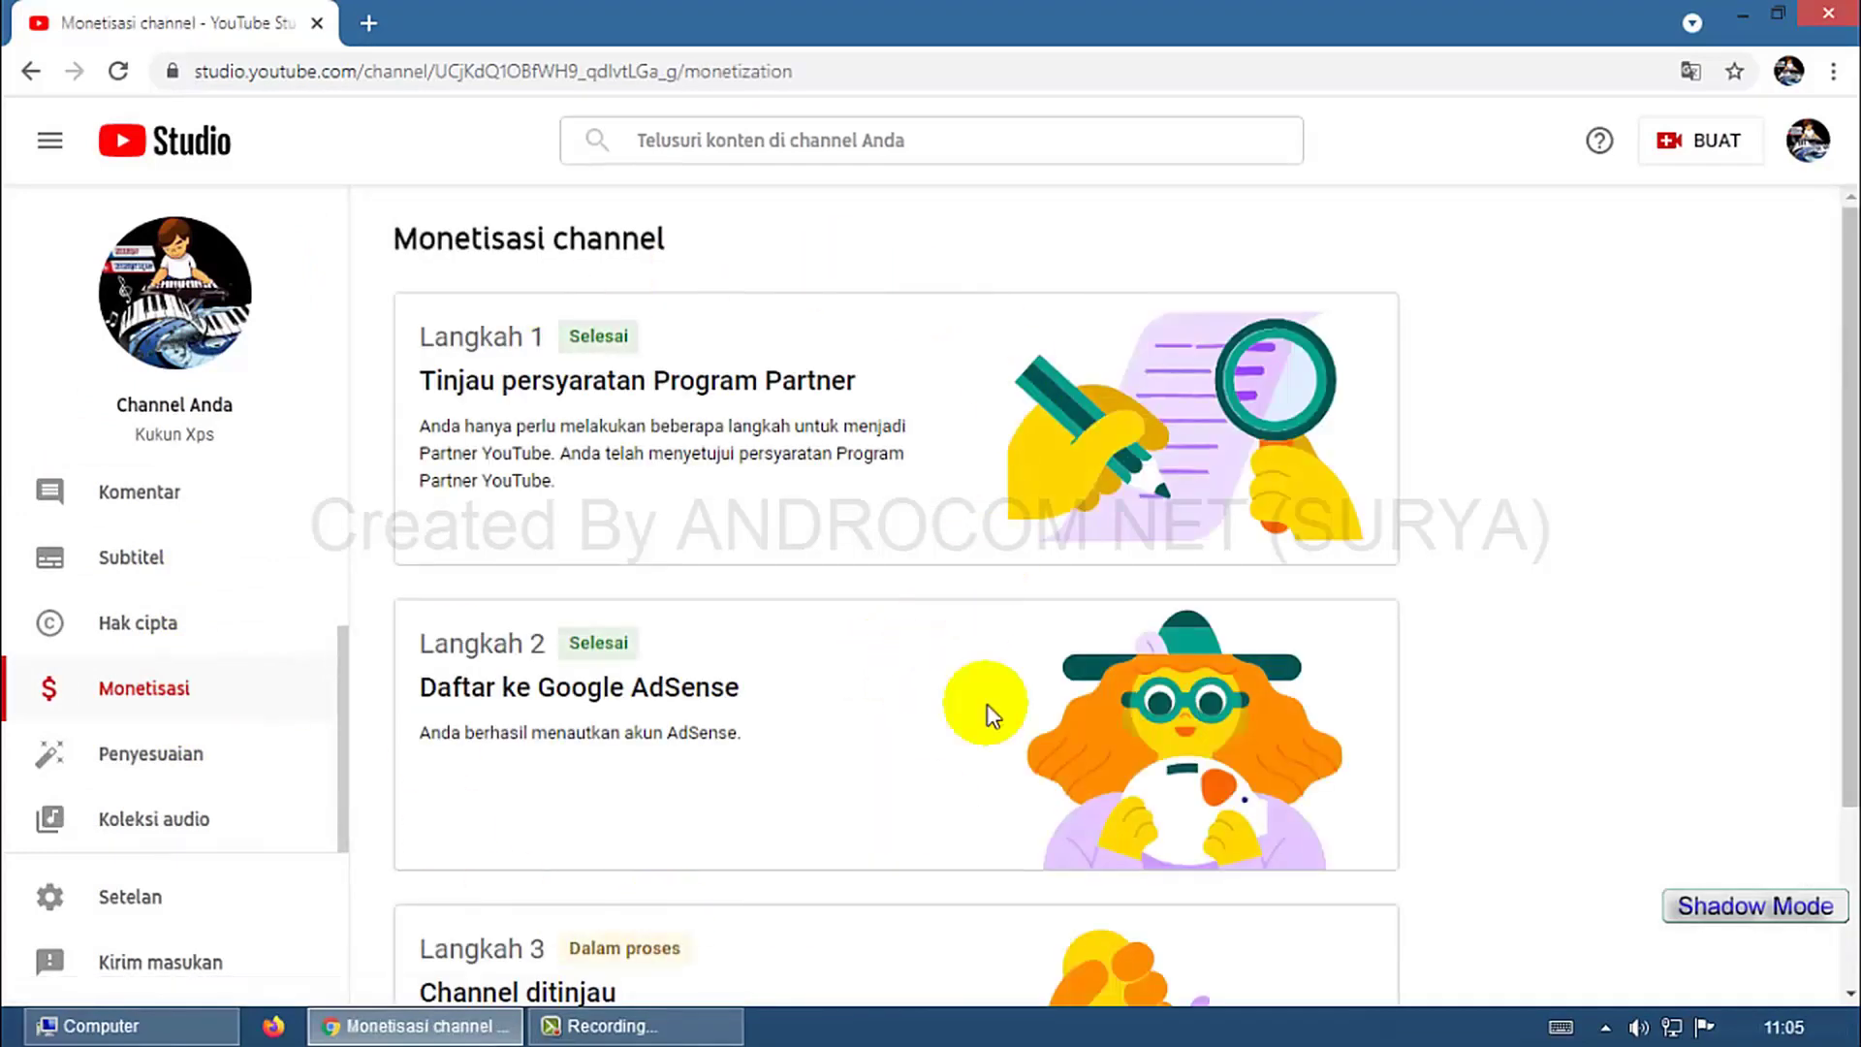
scroll(819, 735, "down", 3)
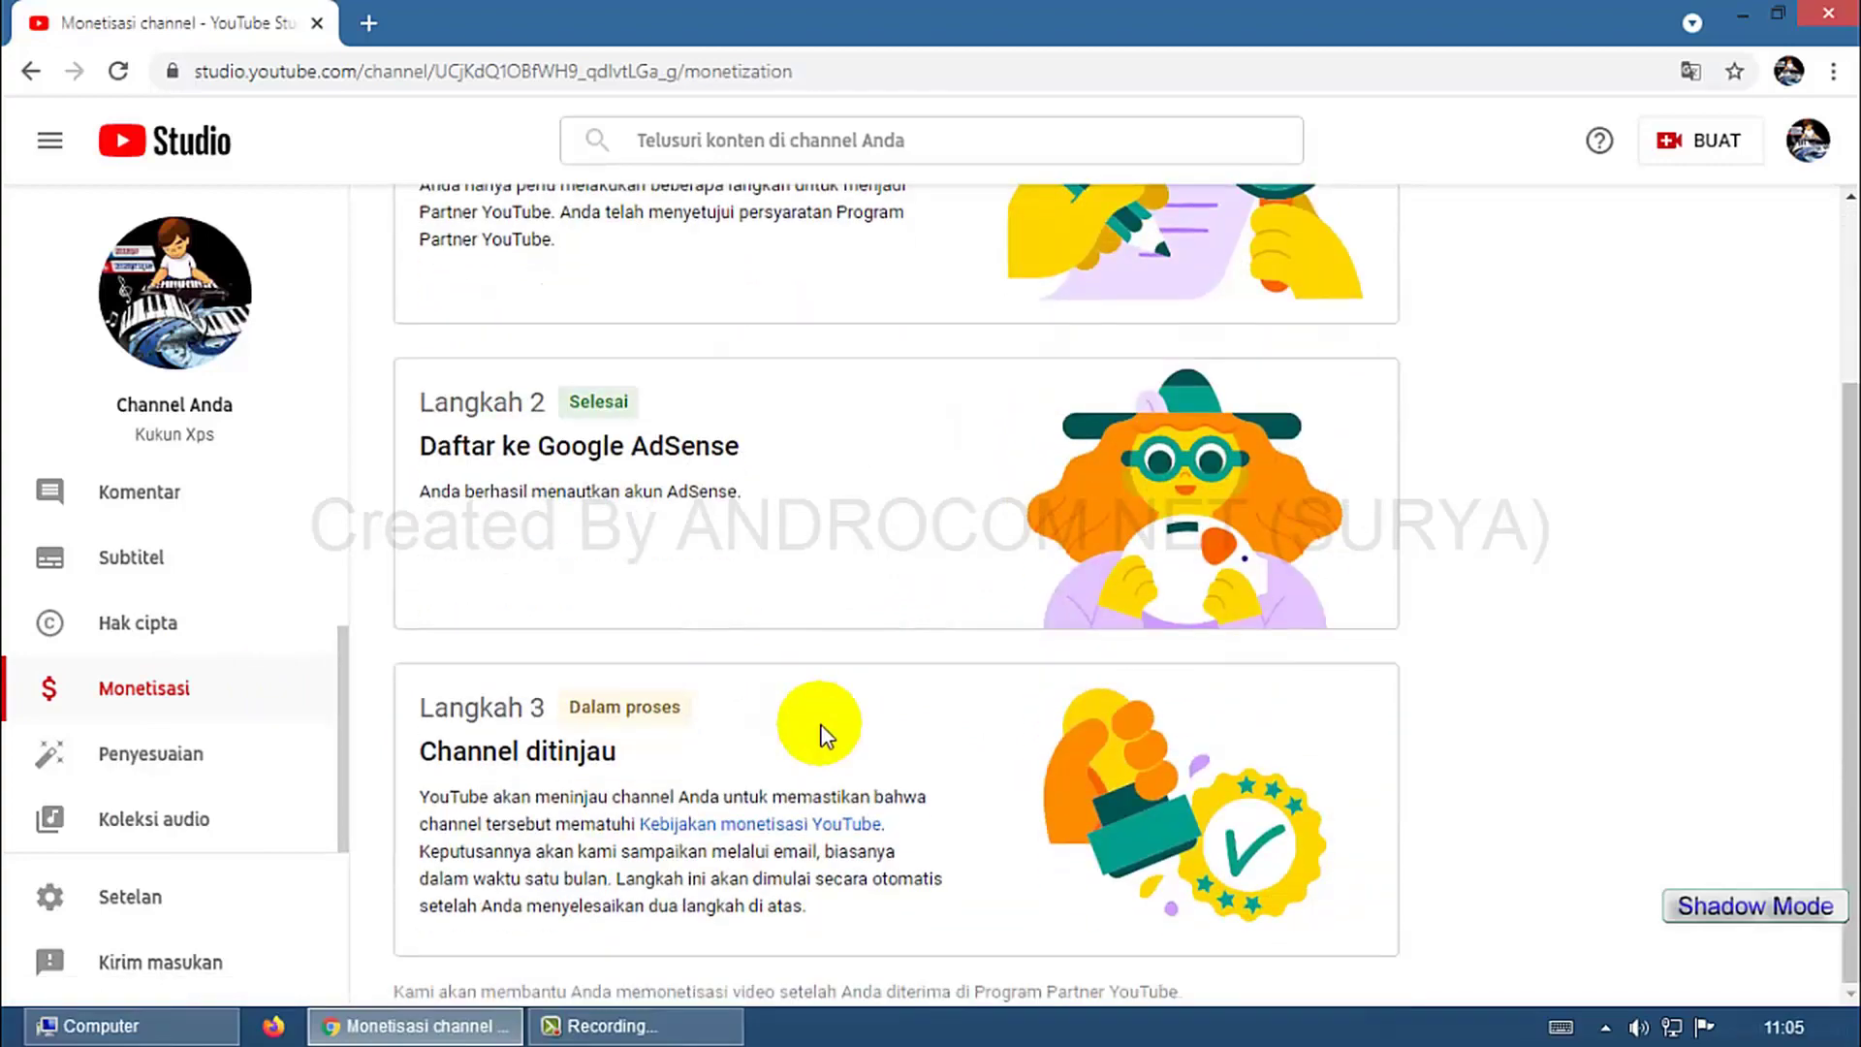
scroll(823, 737, "up", 3)
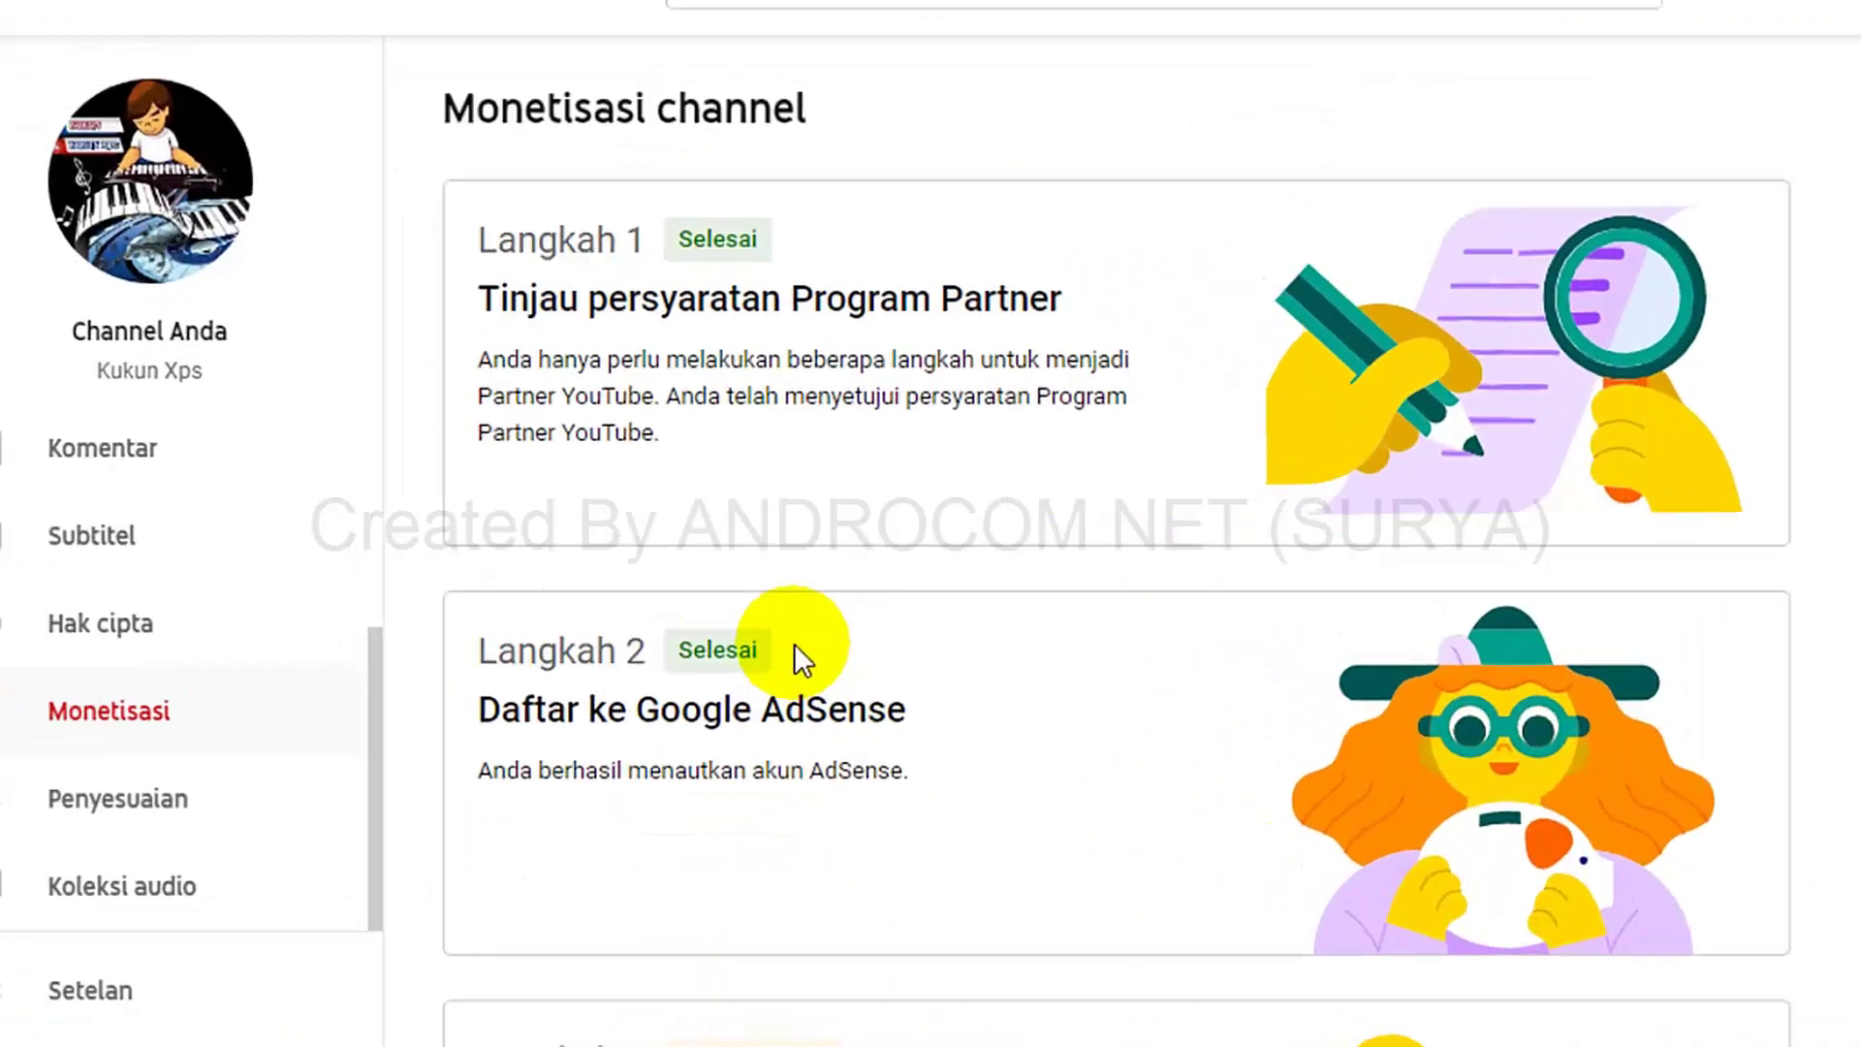
double_click(598, 643)
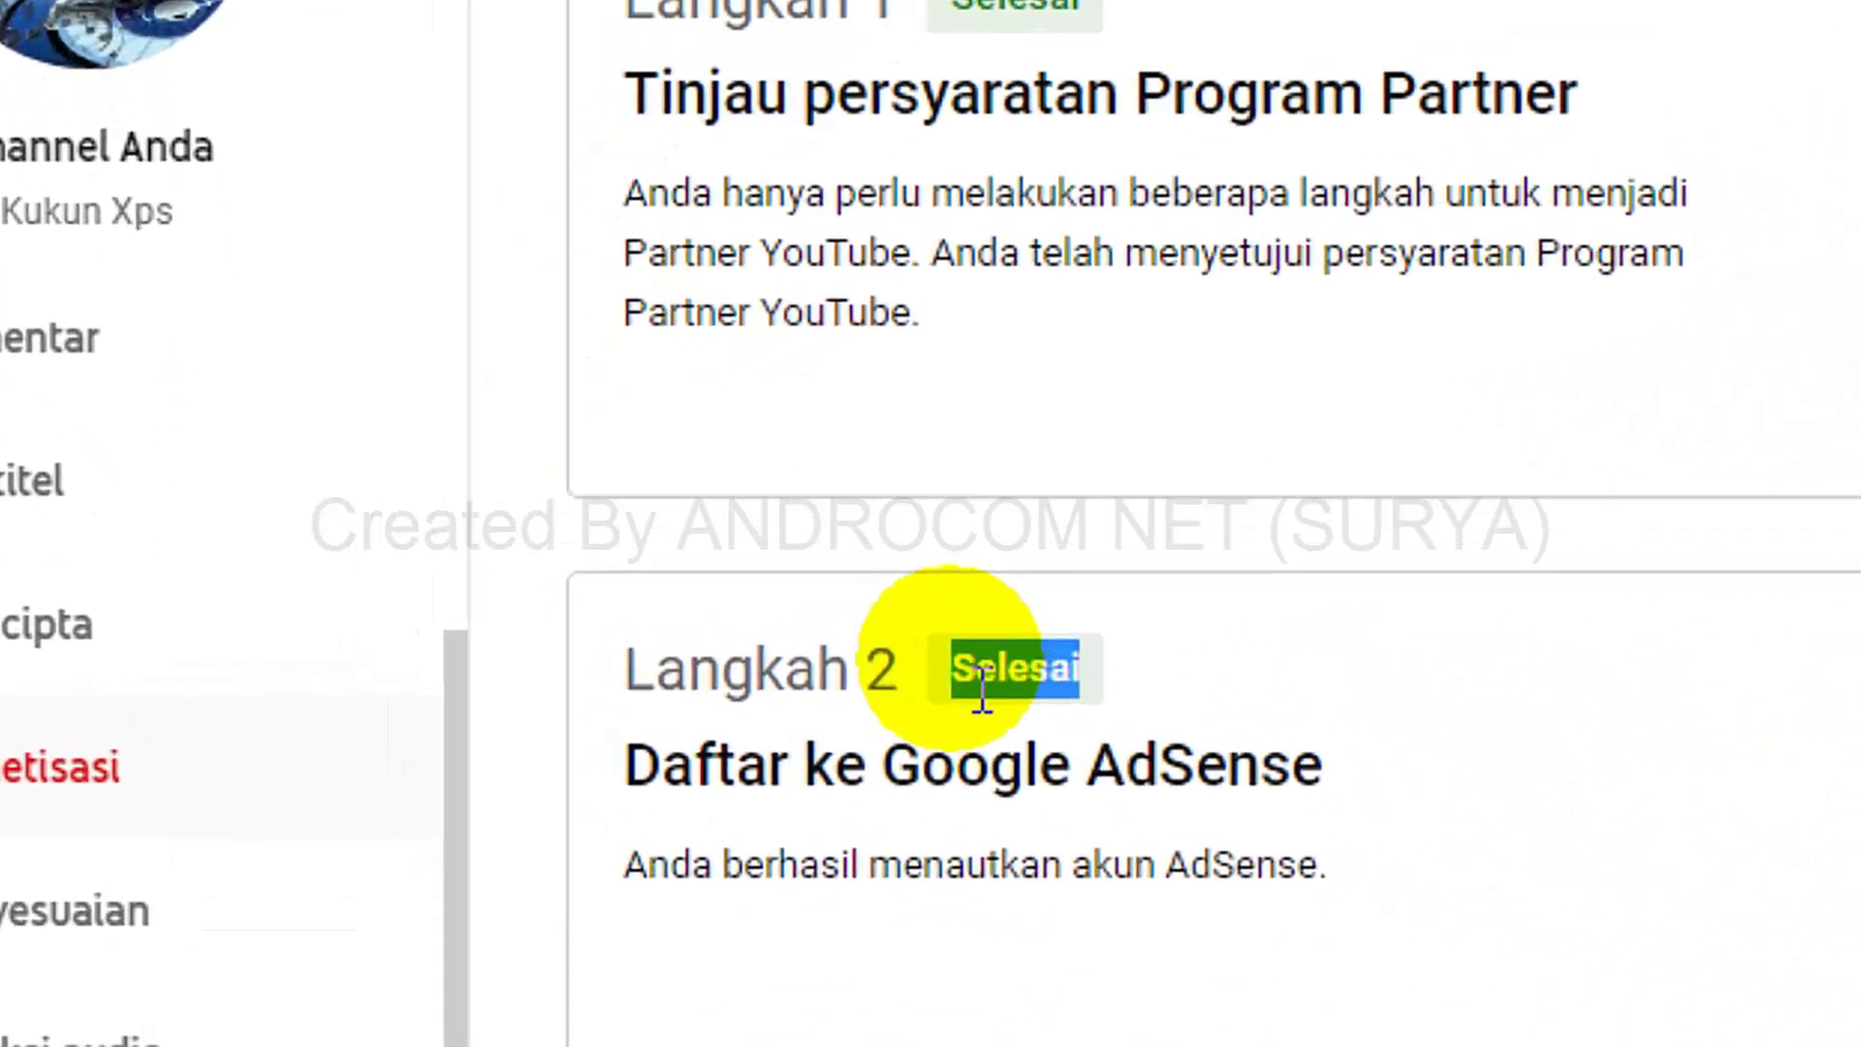
left_click(1683, 752)
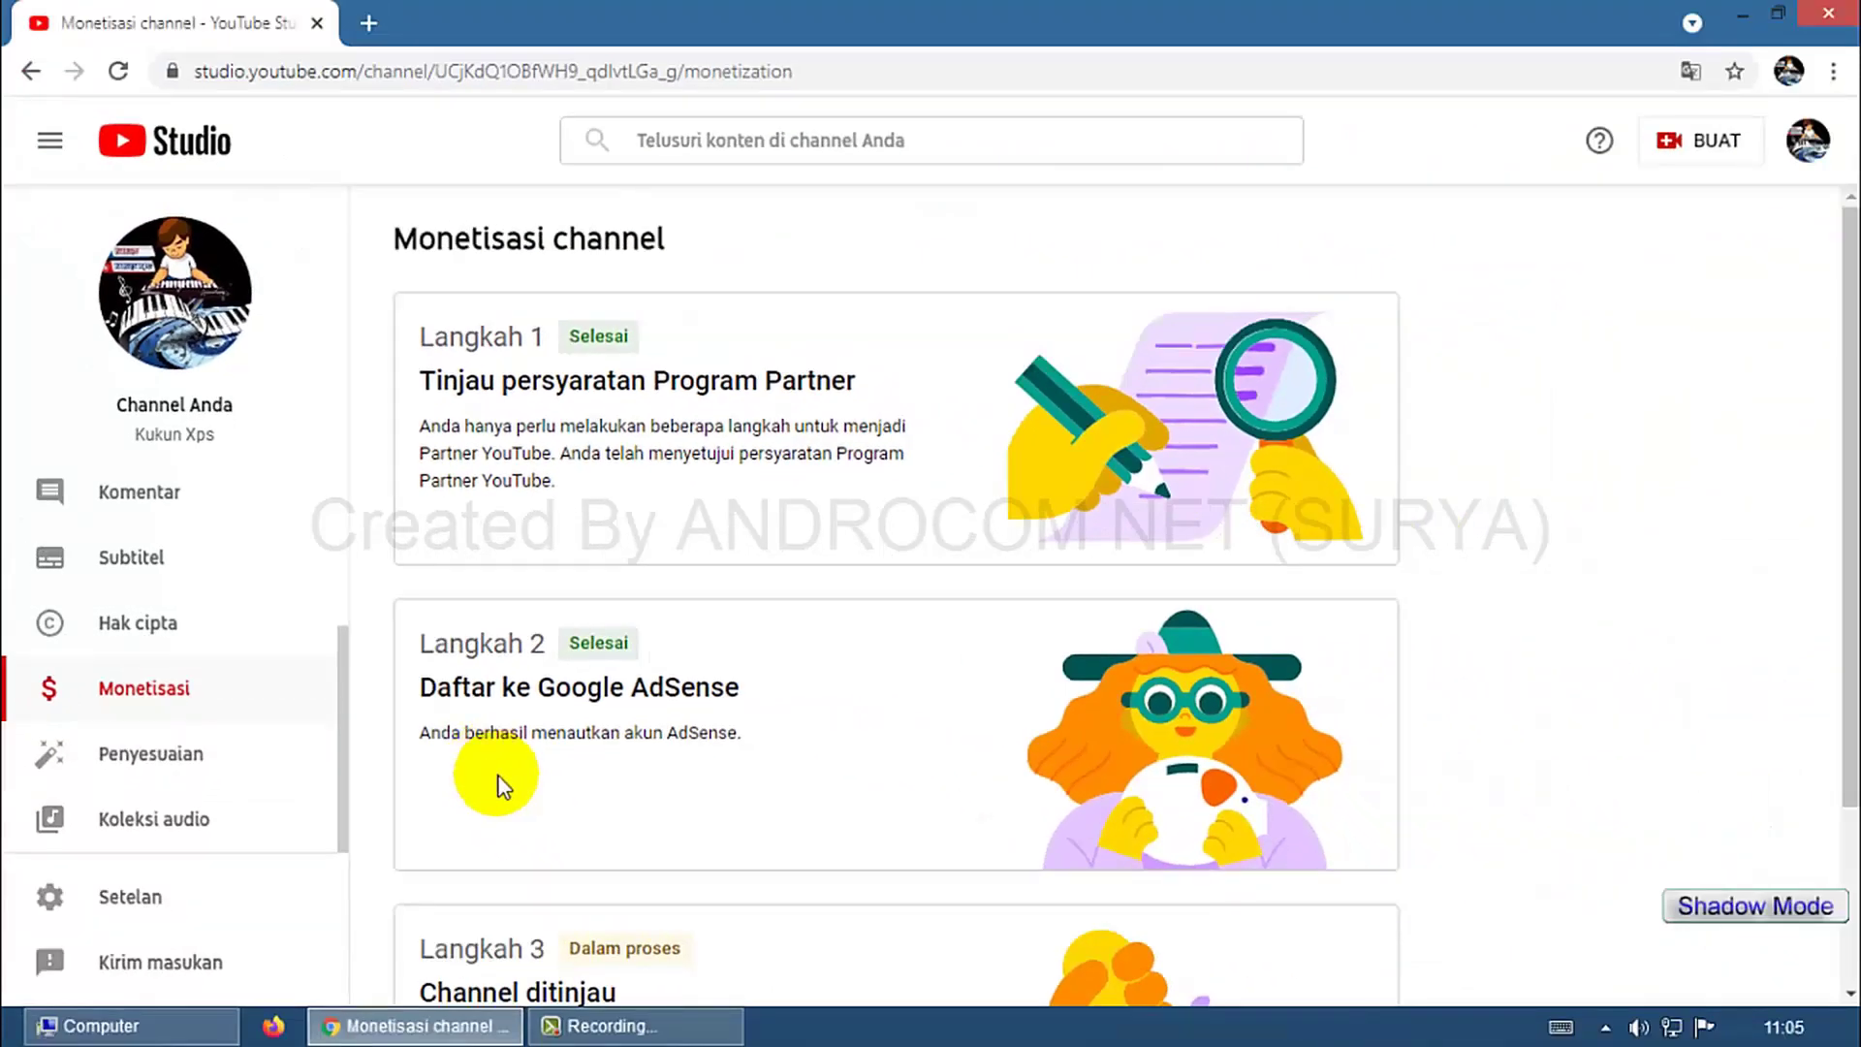
Highlight Step 3's 'Dalam proses' status and the AdSense linked confirmation text.
scroll(747, 746, "down", 3)
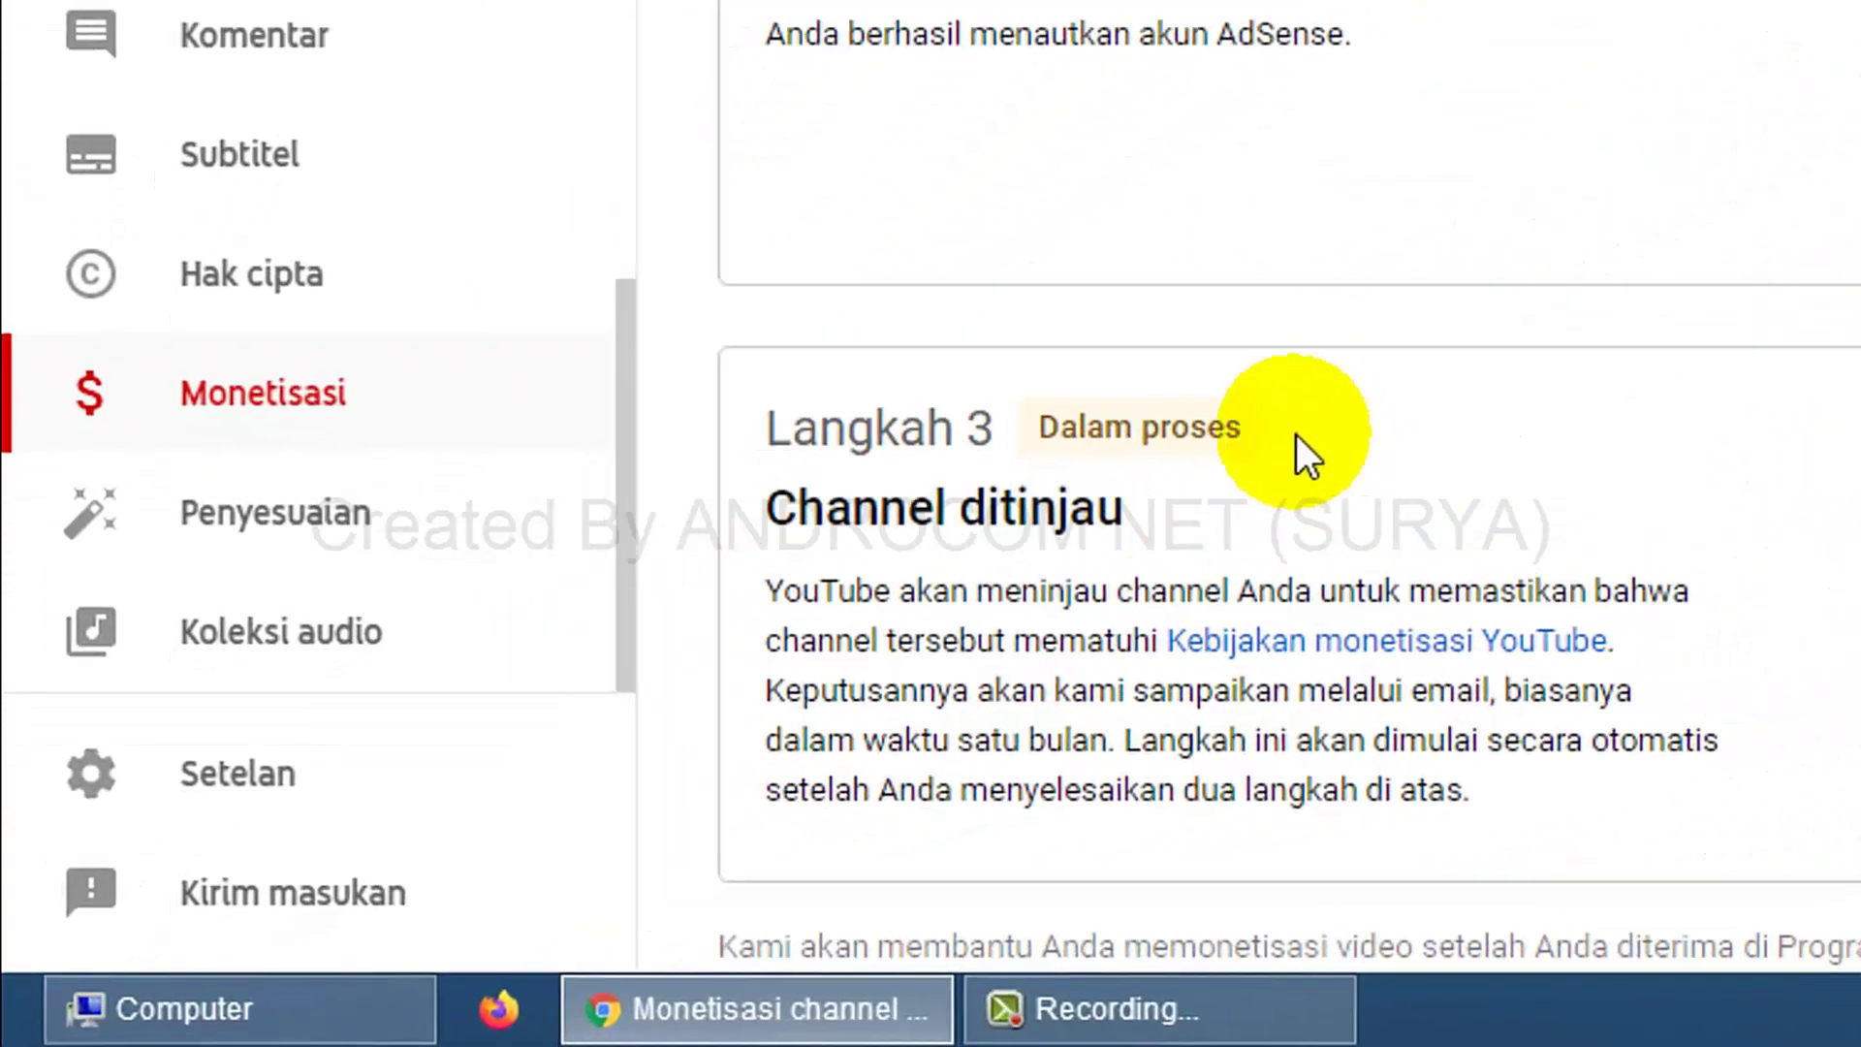
left_click_drag(703, 712, 586, 719)
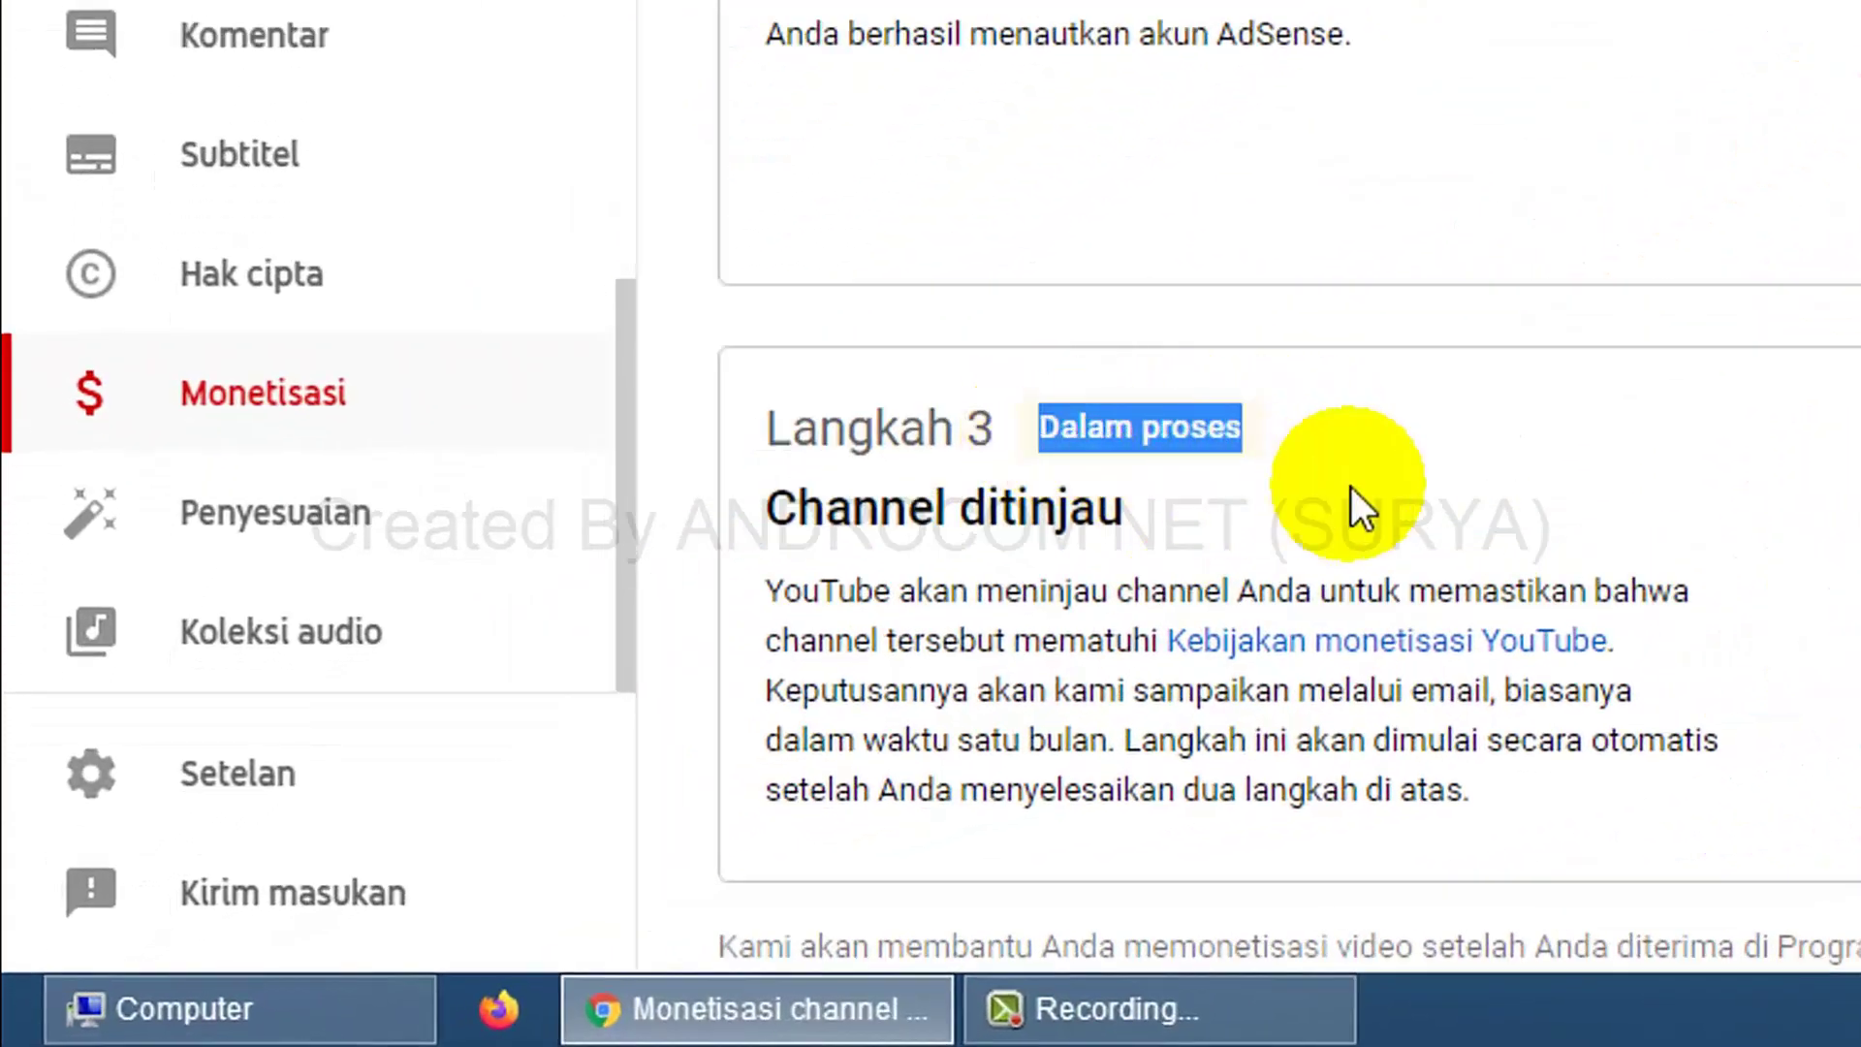
left_click(1376, 490)
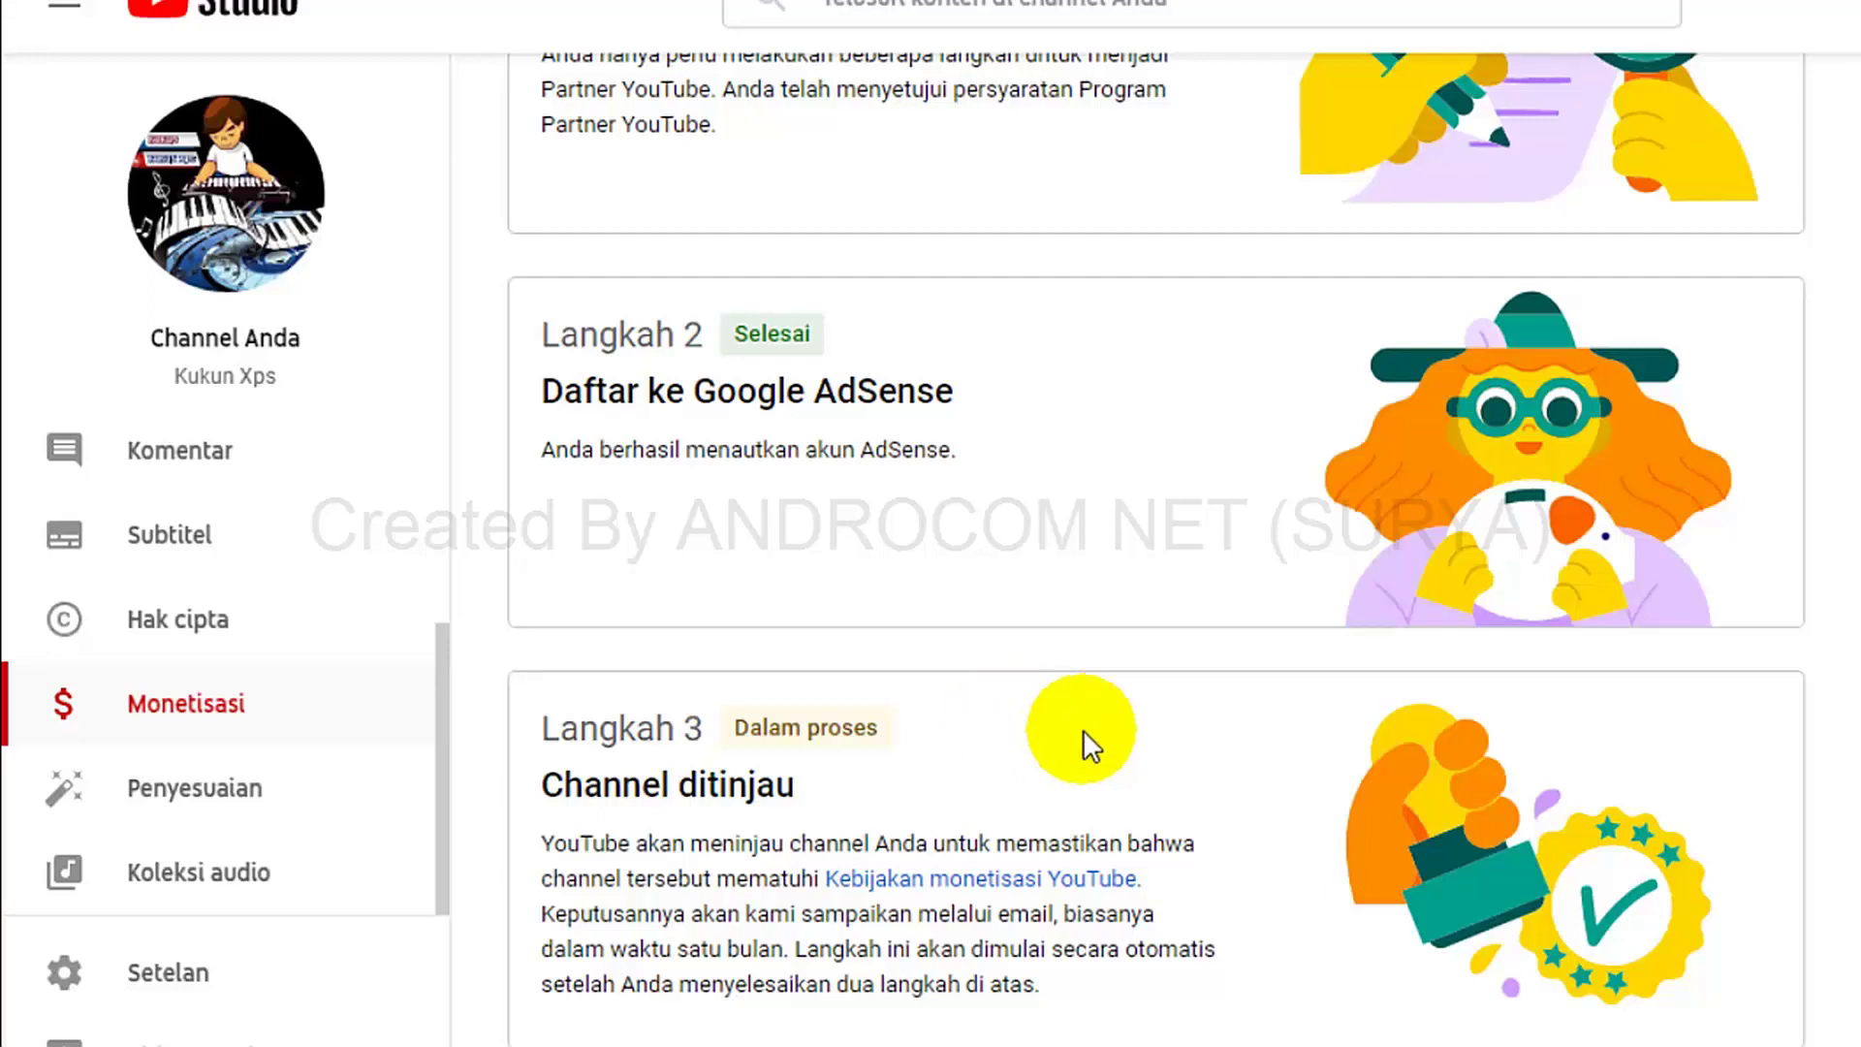
left_click_drag(883, 727, 732, 727)
left_click(964, 766)
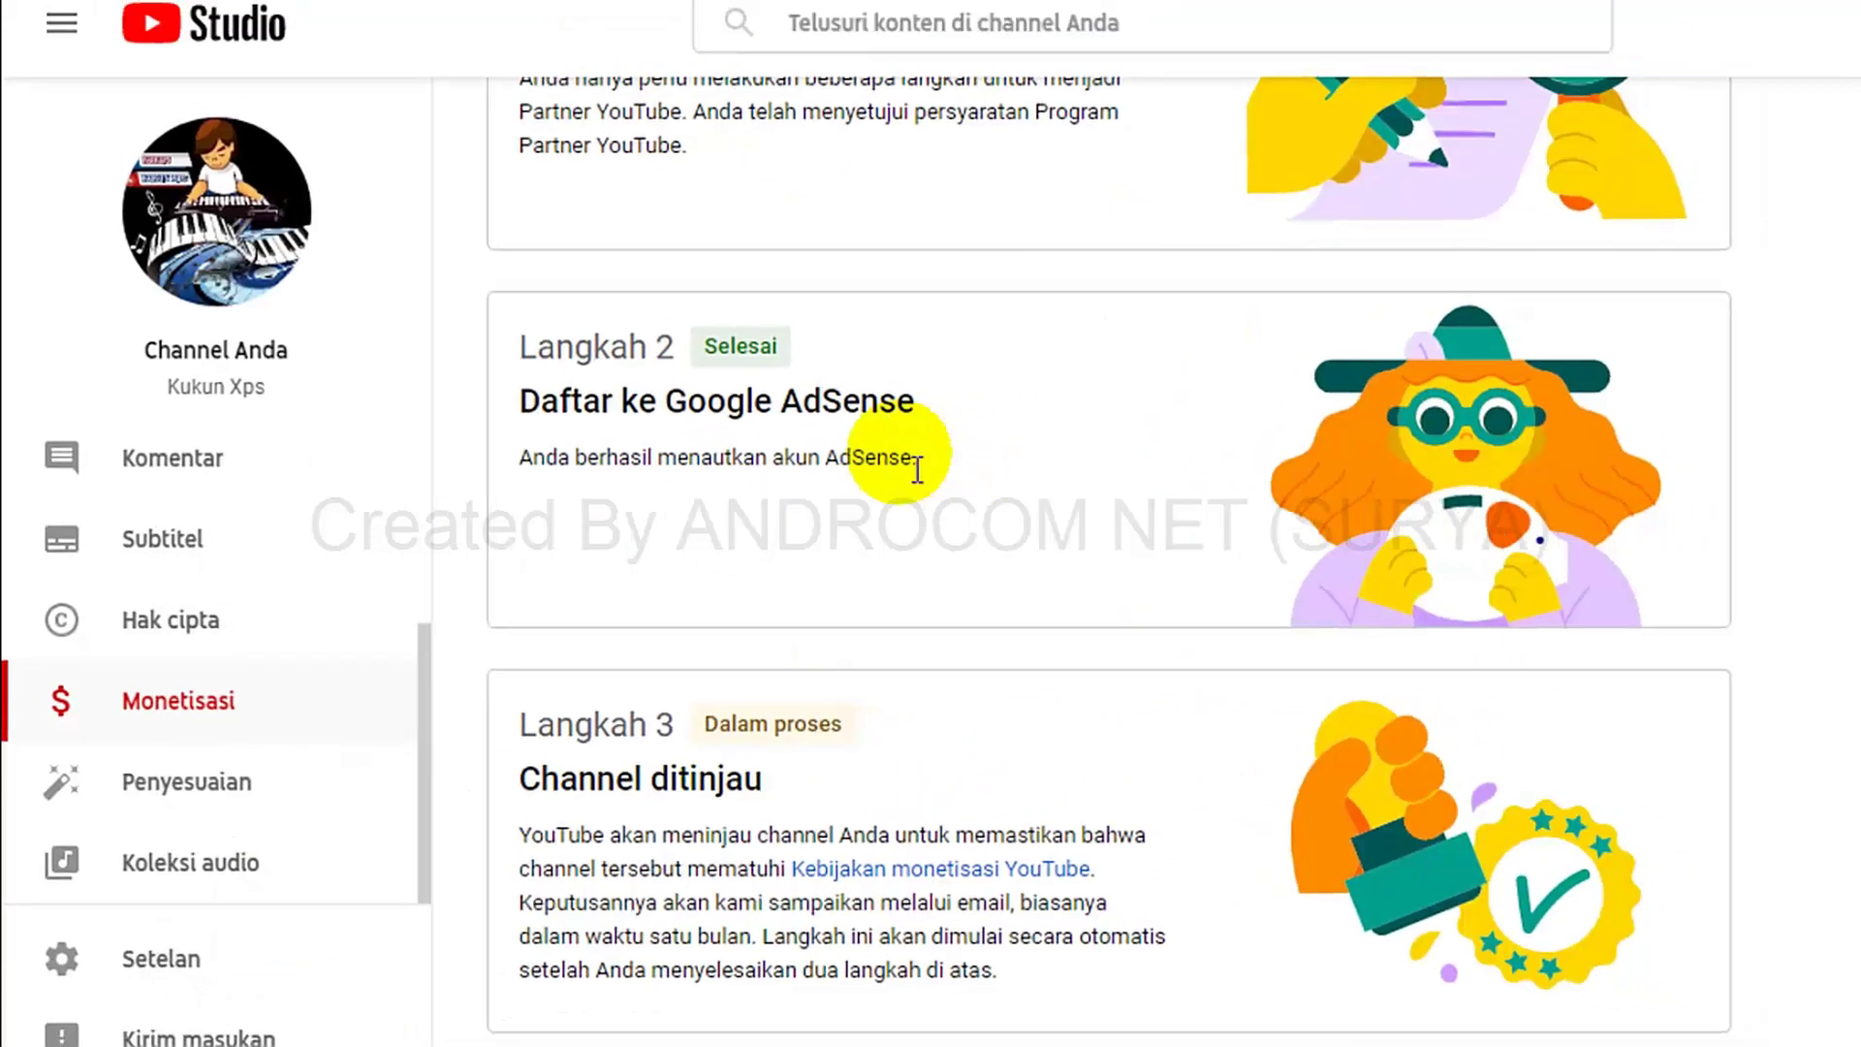
left_click_drag(742, 493, 420, 401)
left_click(804, 525)
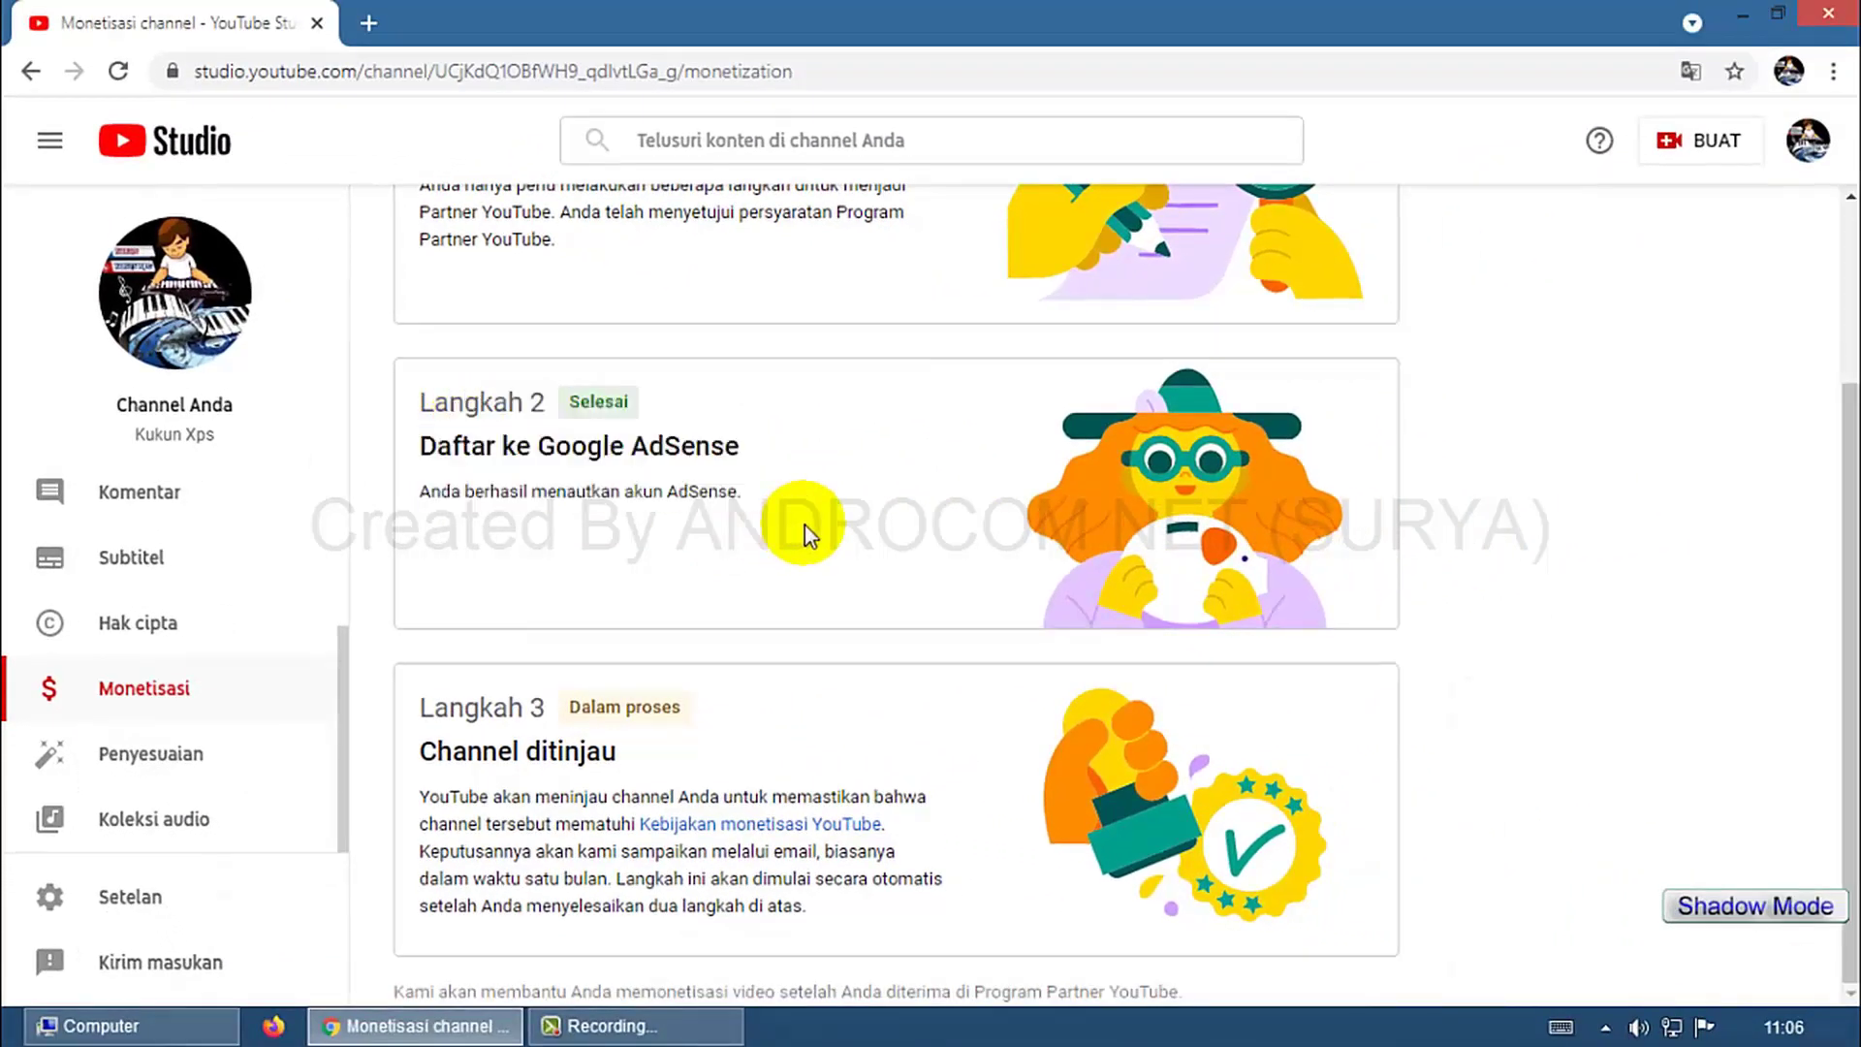
Load adsense.com in a new tab, visit Pembayaran, then return to Beranda showing IDR0,00 earnings.
left_click(369, 22)
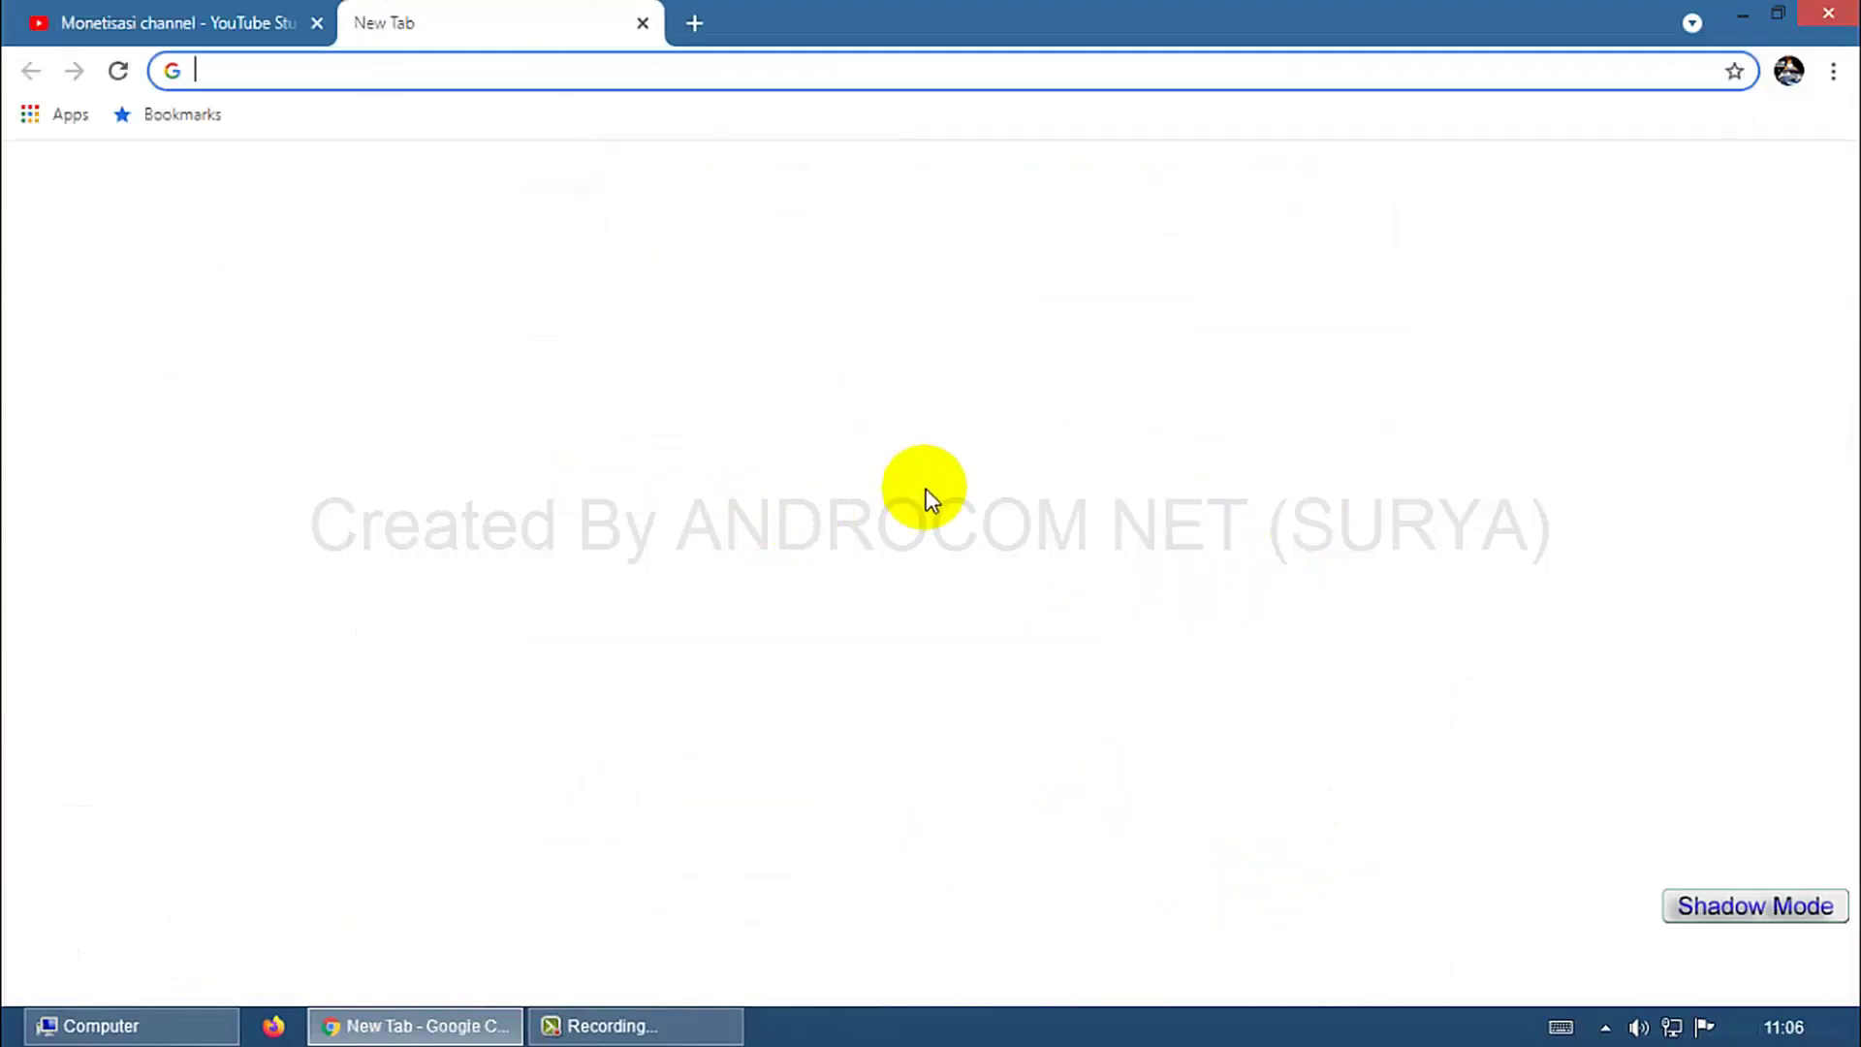
type("adsense")
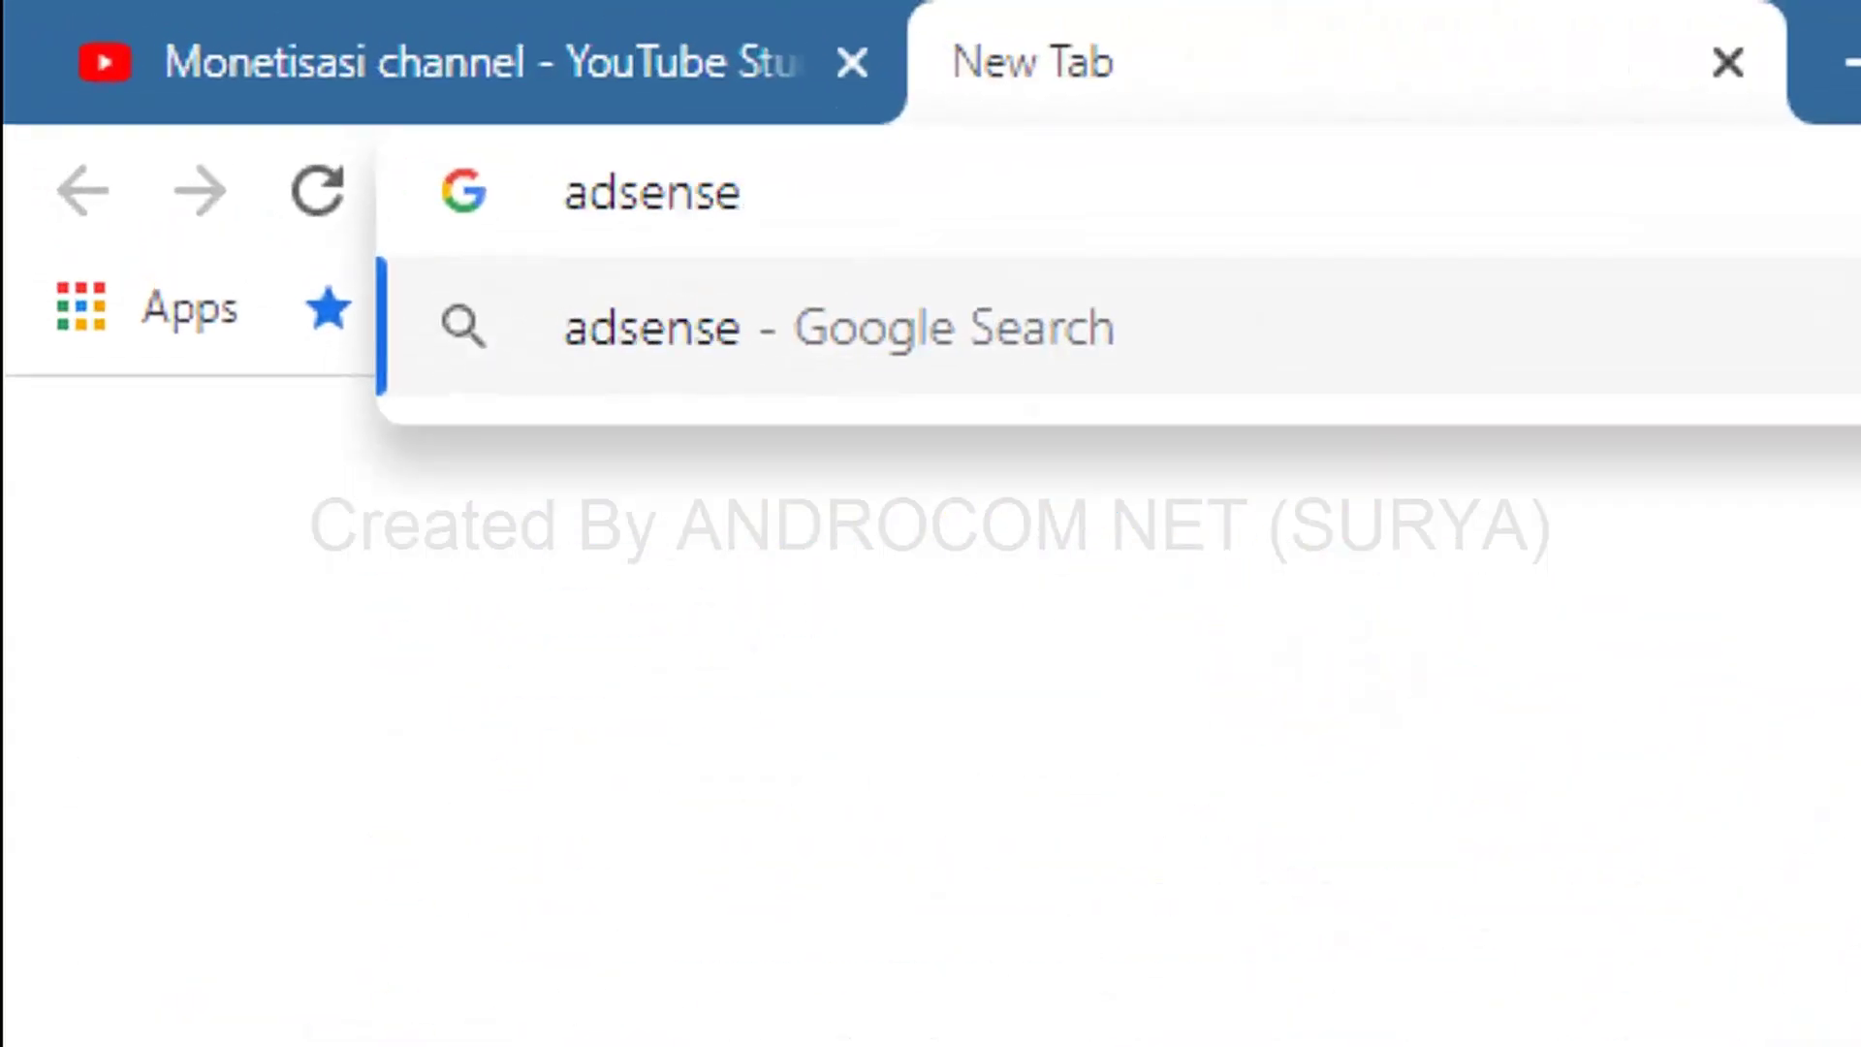
type(".com")
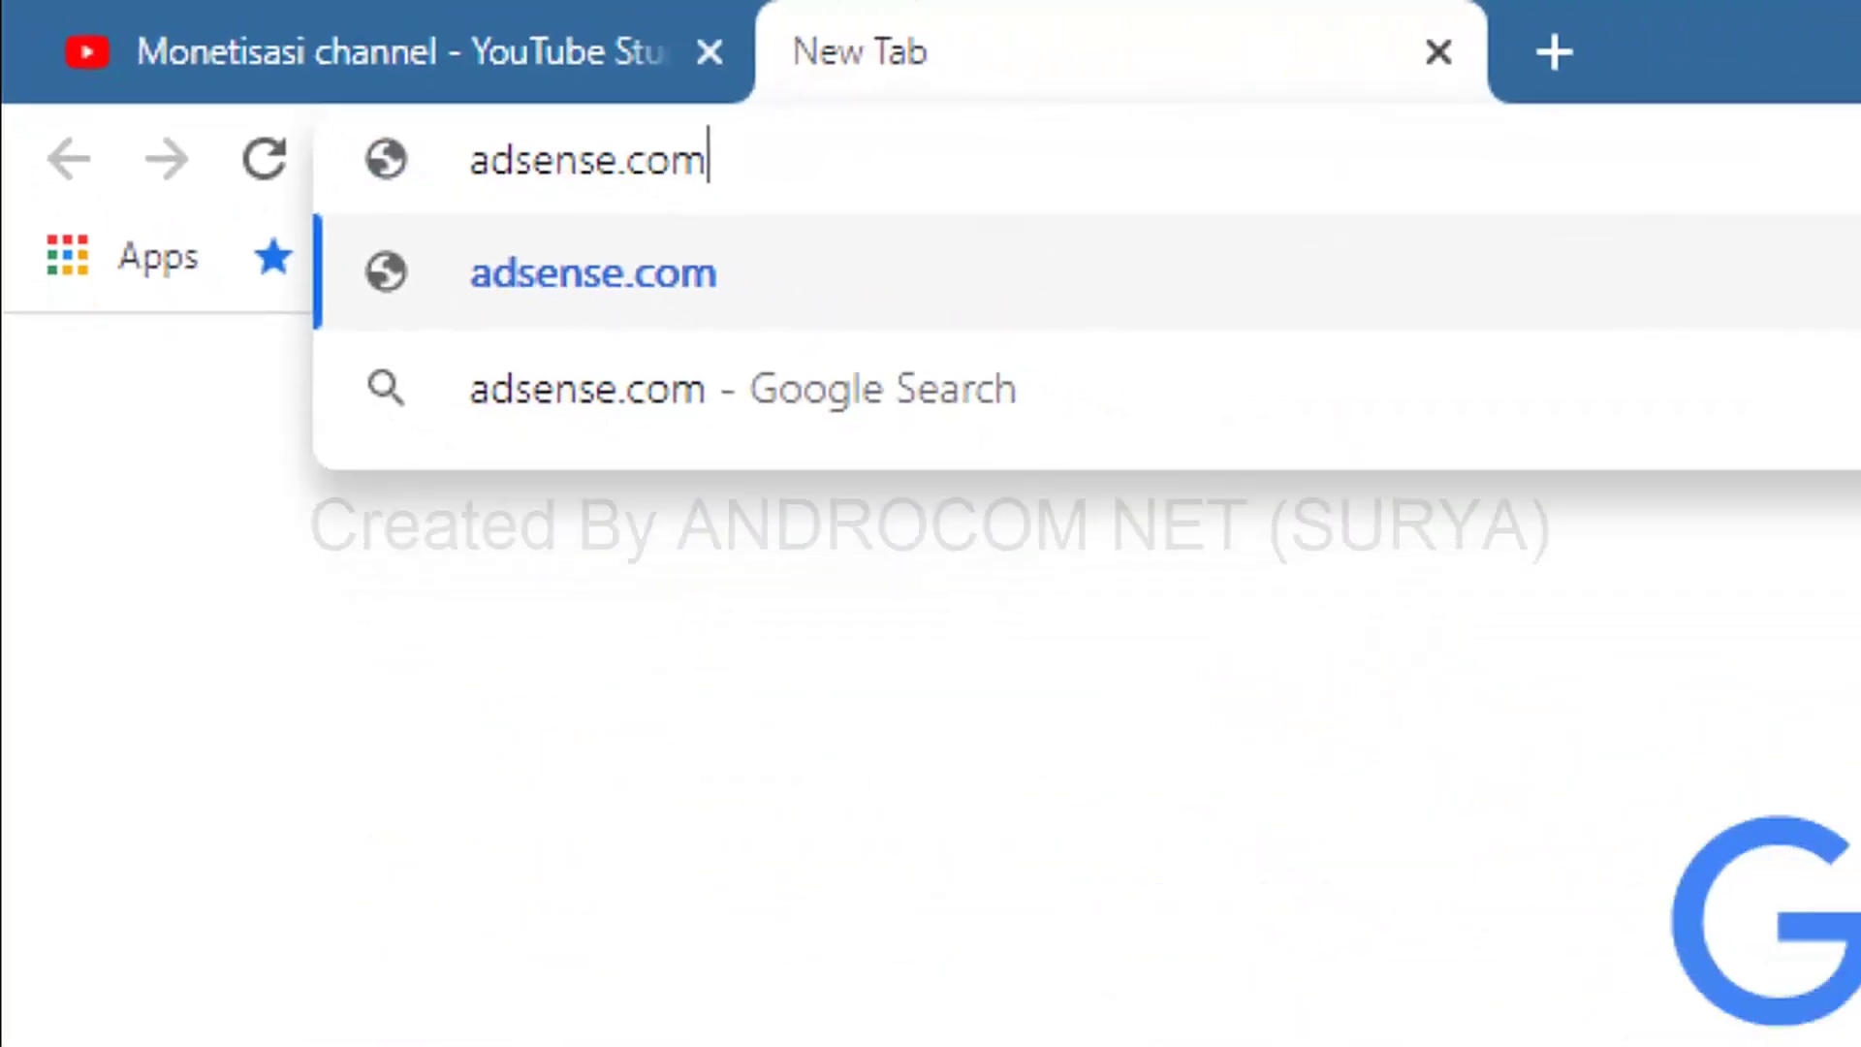
key("Return")
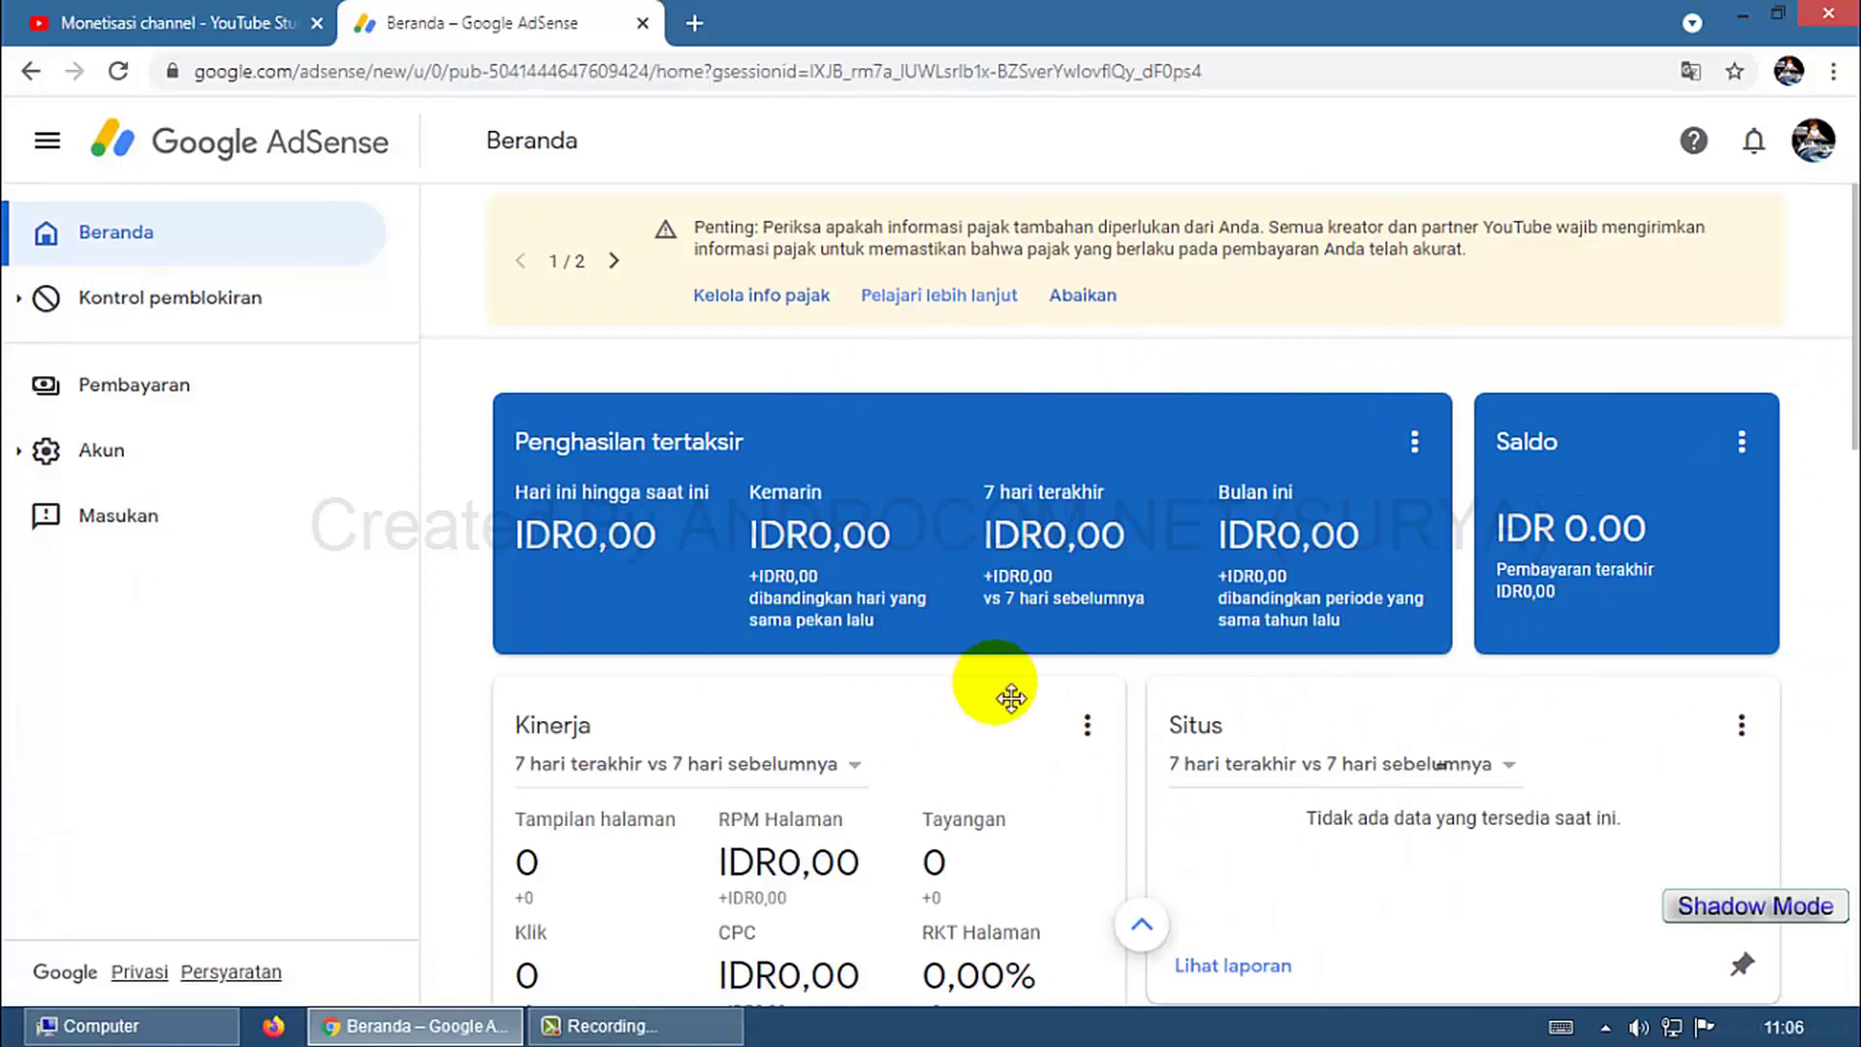
left_click(231, 388)
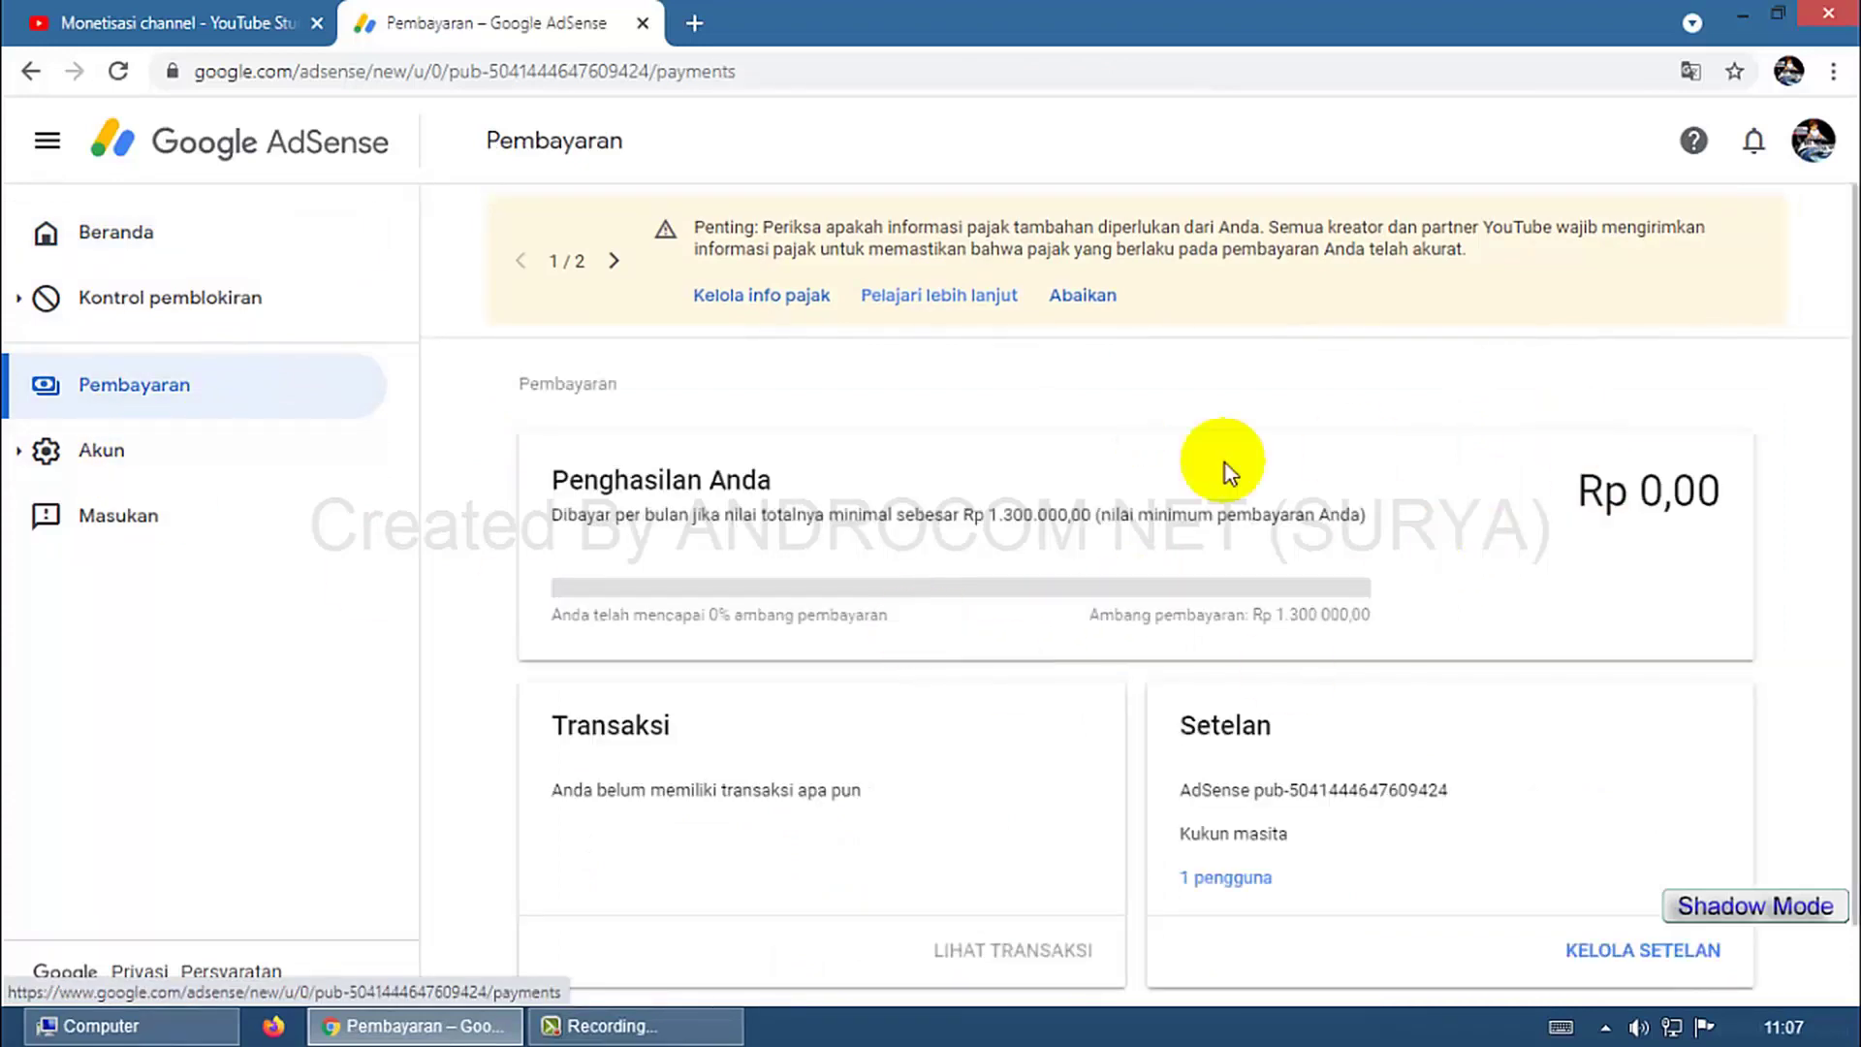
left_click(258, 229)
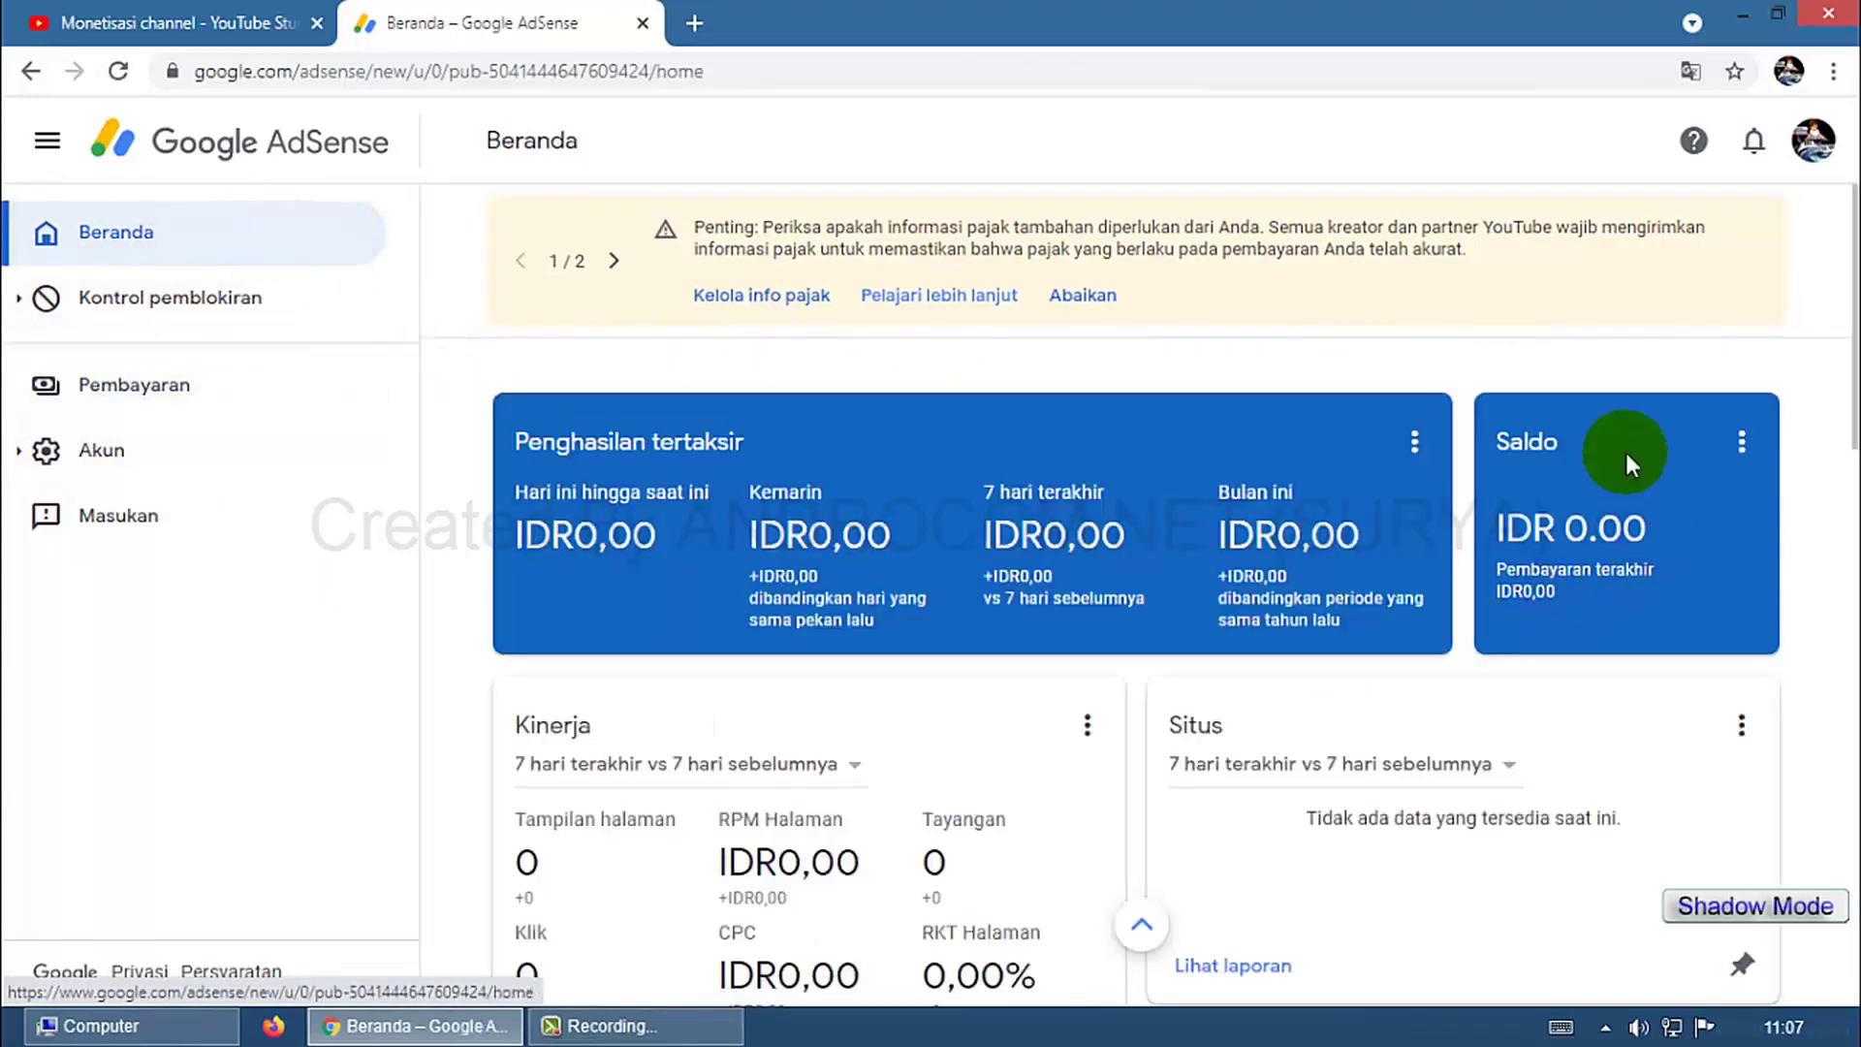